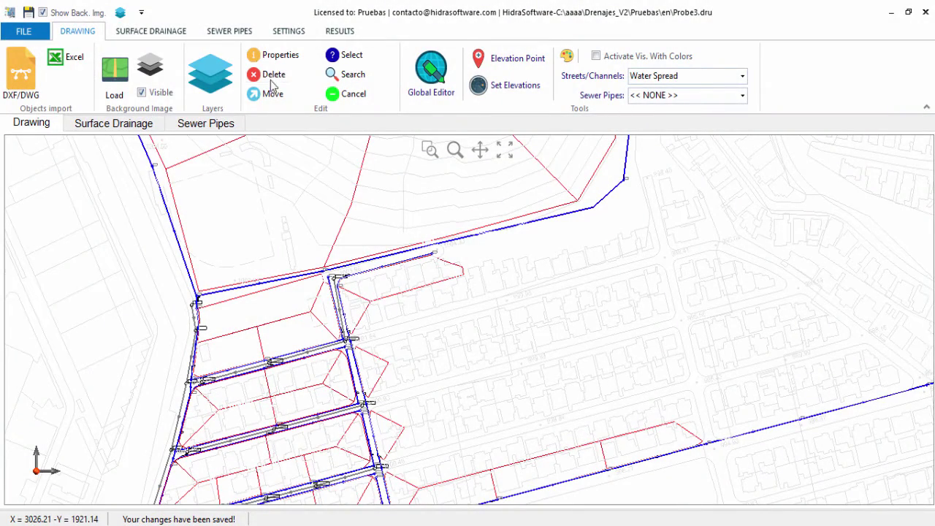
- Hide the Sub basins and Assigning lines - Sub basins layers in the project layers
click(184, 34)
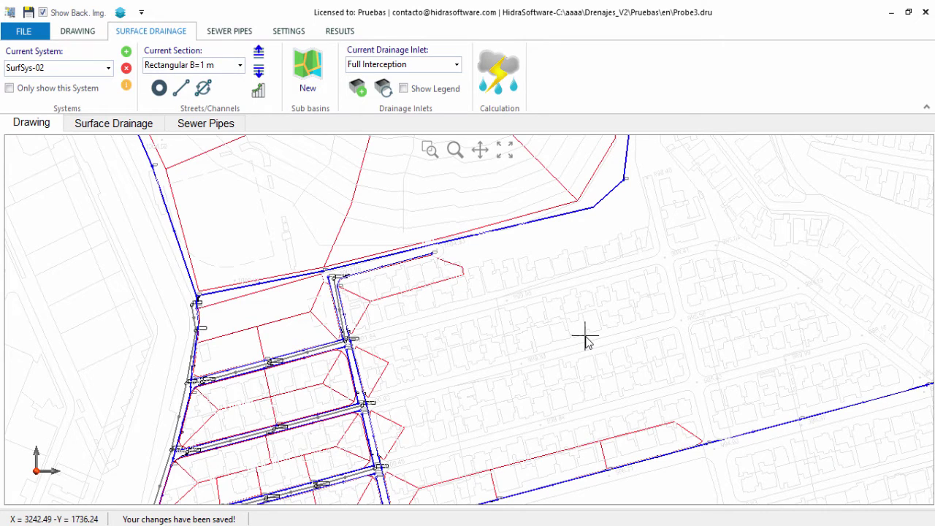
scroll(399, 271, up, 5)
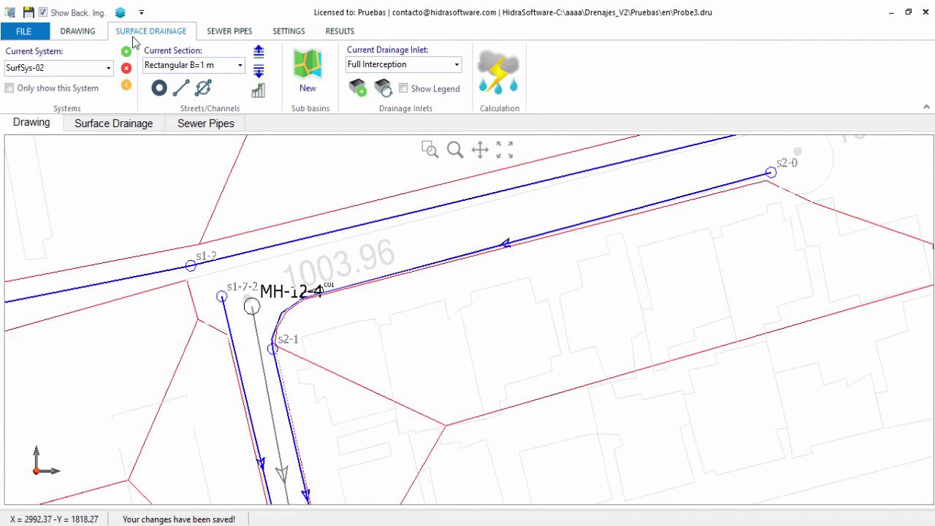
click(119, 13)
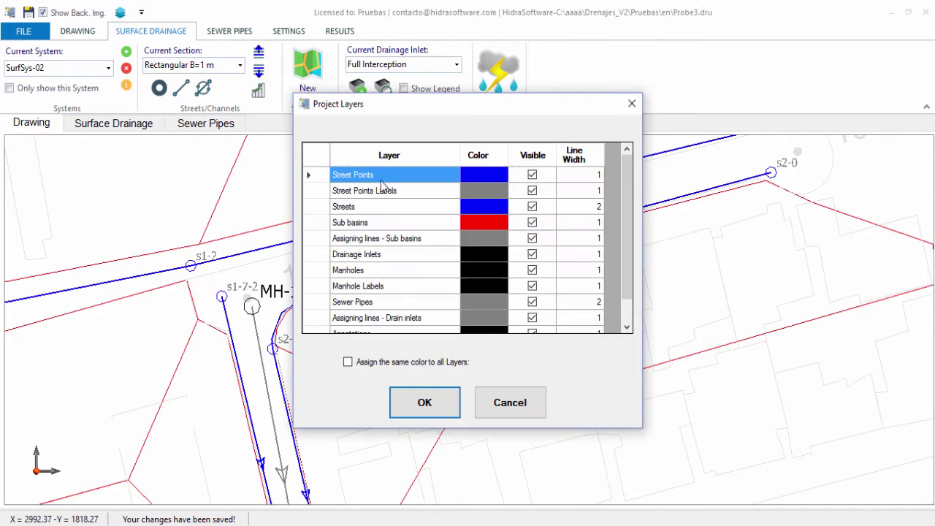
click(532, 223)
click(532, 238)
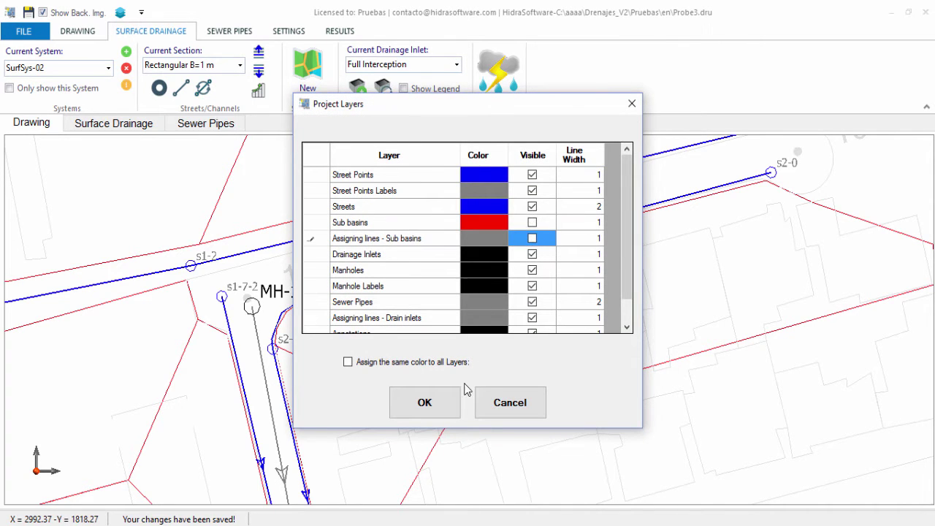
click(443, 403)
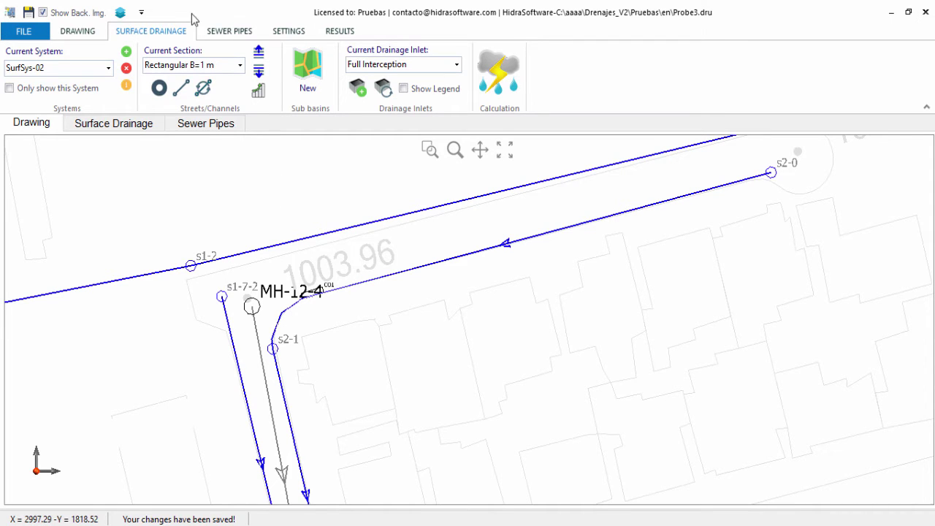
- Hide the Manholes, Manhole Labels and Sewer Pipes layers in the project layers
click(119, 13)
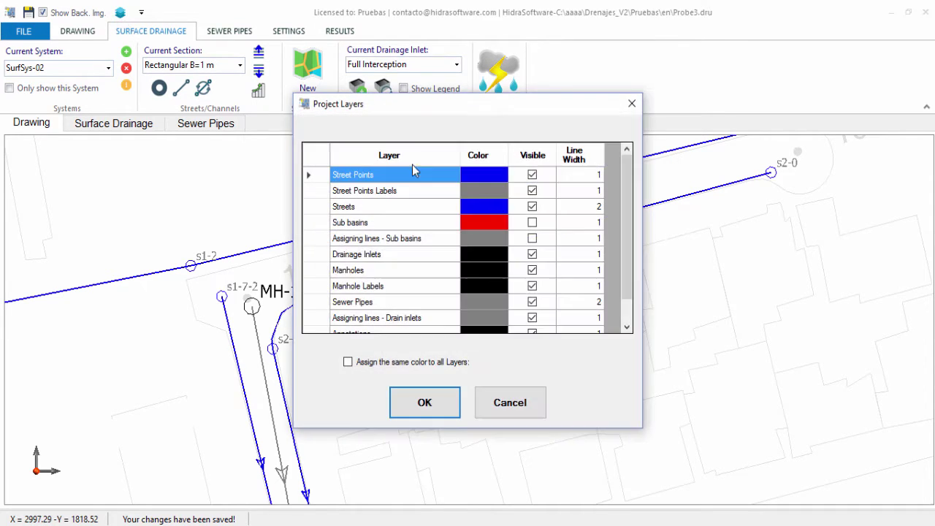
click(532, 270)
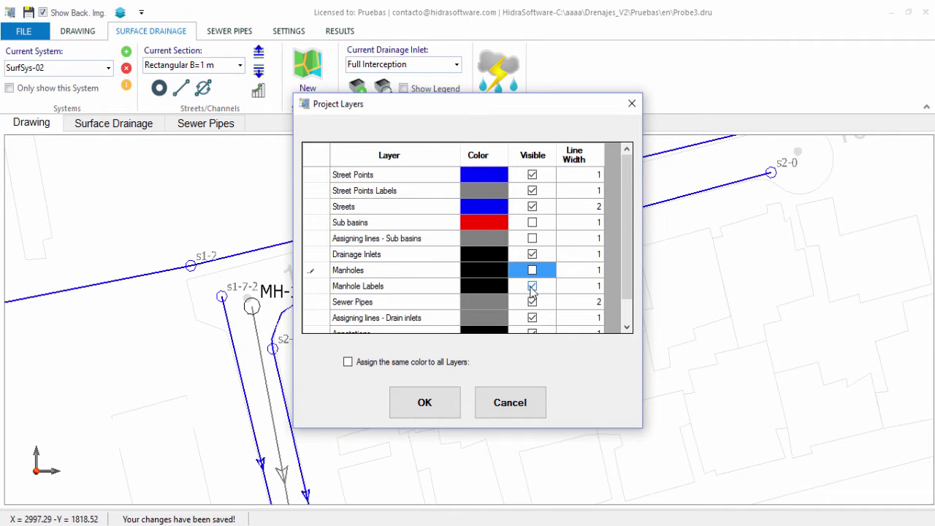
click(532, 286)
click(532, 302)
click(425, 403)
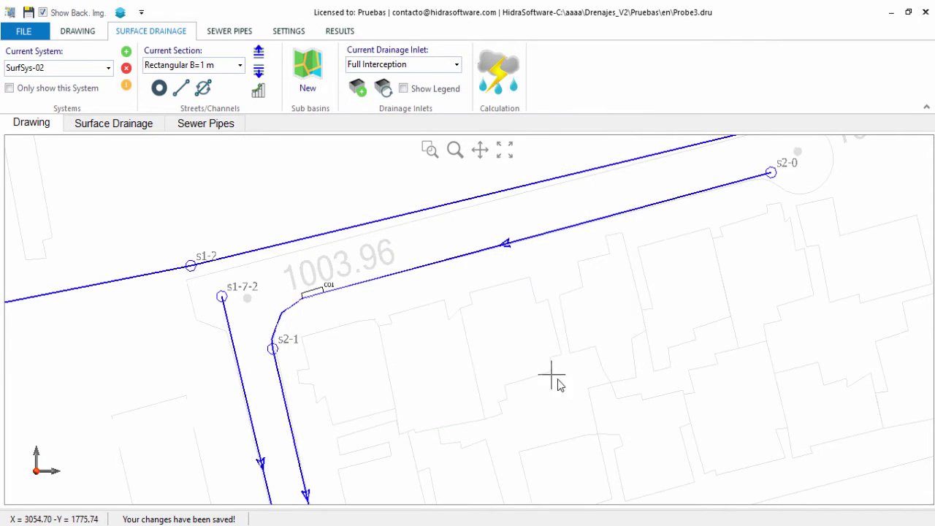
- Review the properties and hydraulic results of the street from s2-0 to s2-1, and close them without changes
scroll(370, 369, down, 2)
scroll(494, 266, down, 2)
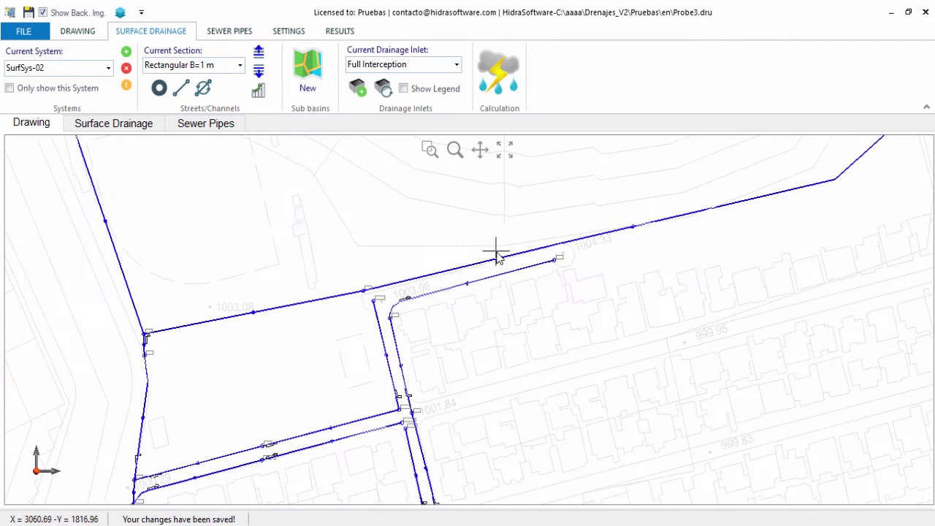
click(480, 150)
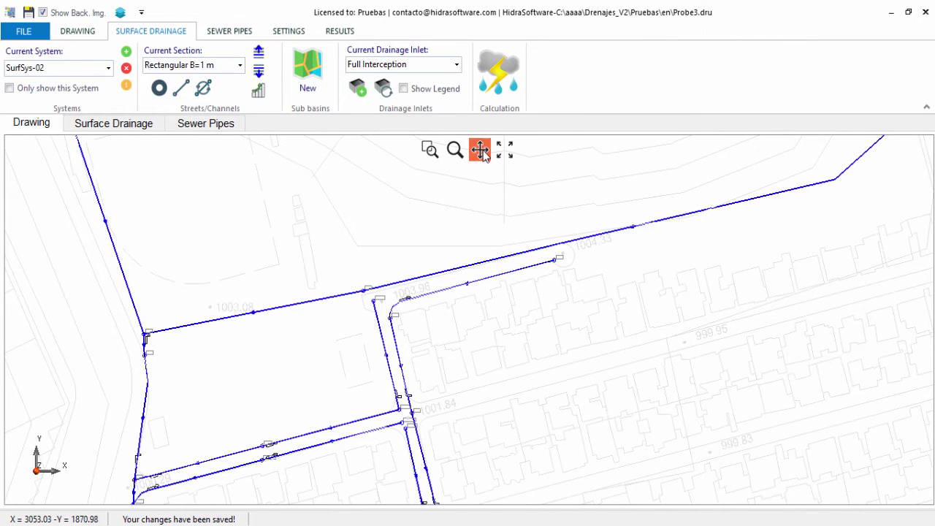
scroll(472, 221, up, 4)
scroll(479, 263, down, 2)
key(Escape)
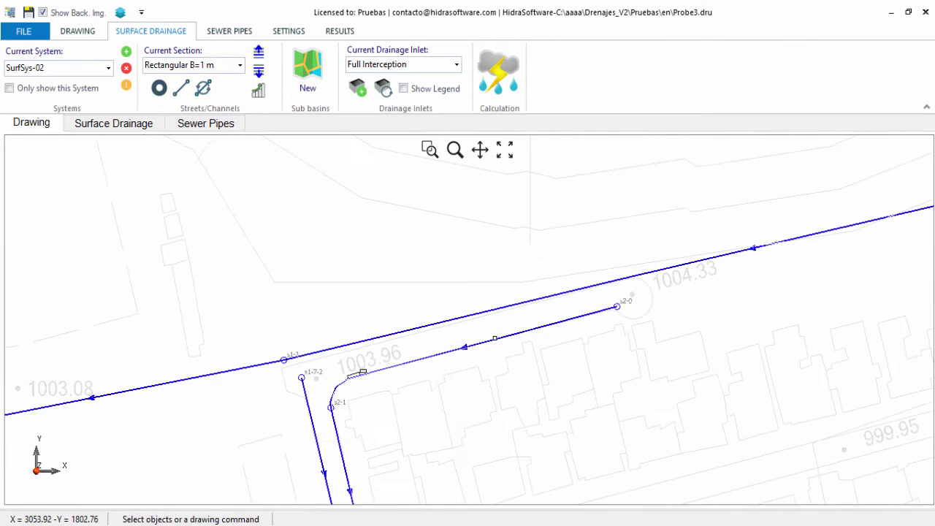
double_click(495, 337)
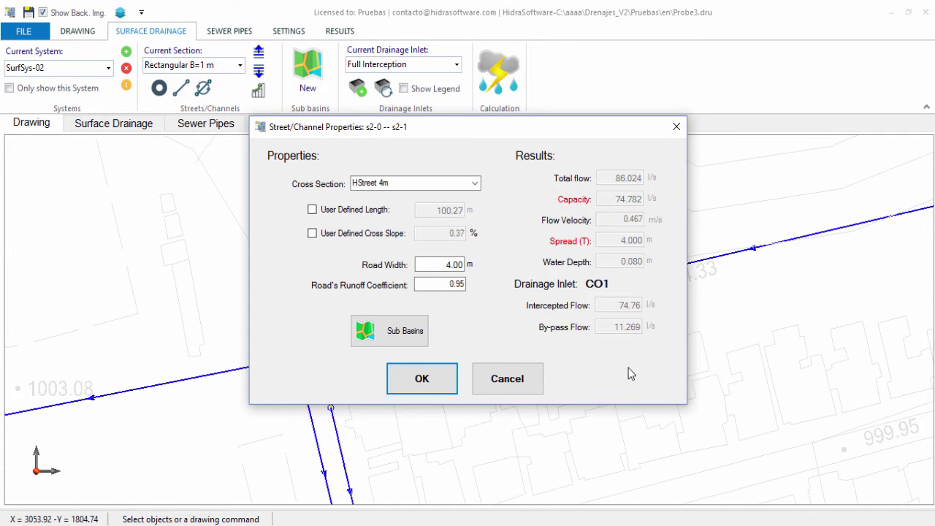
click(531, 392)
scroll(484, 384, up, 3)
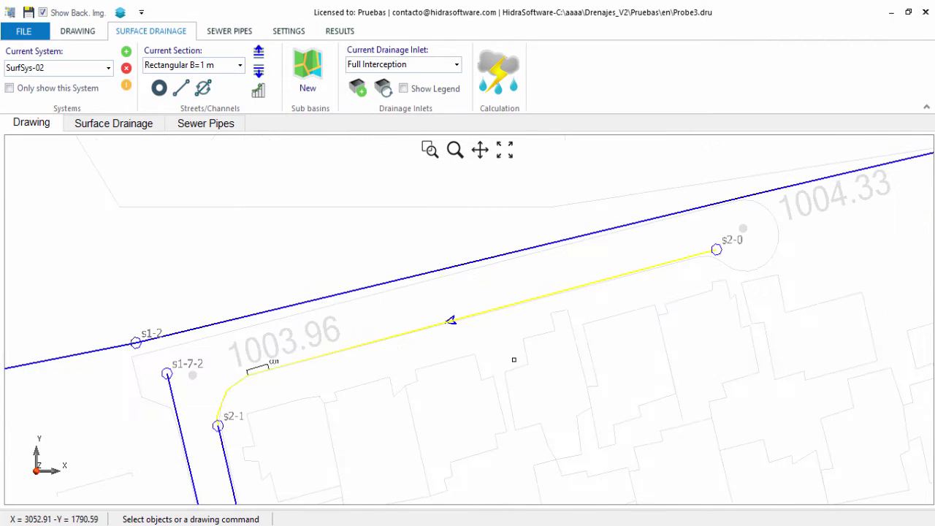
click(430, 290)
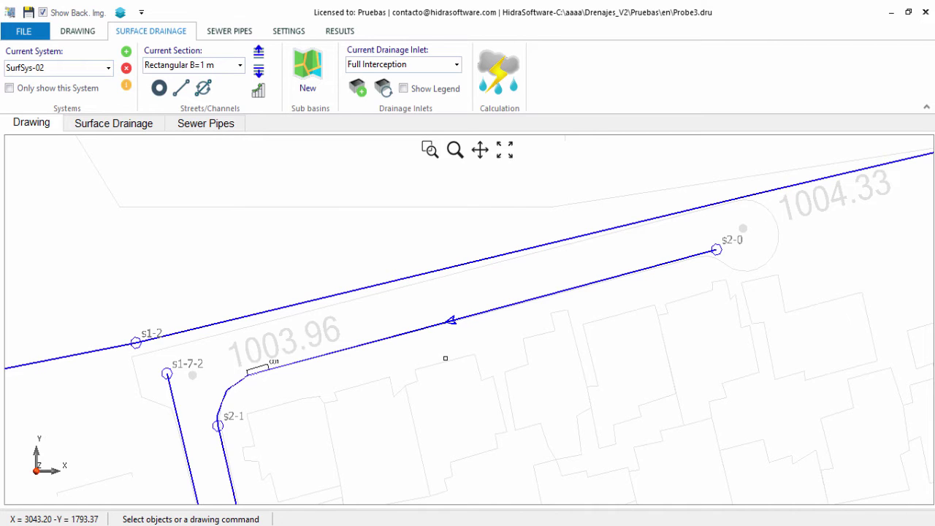
- Preview the cross-section shapes from Trapezoidal through Half a Street w/gutter in the Cross Sections Manager without saving any change
click(305, 36)
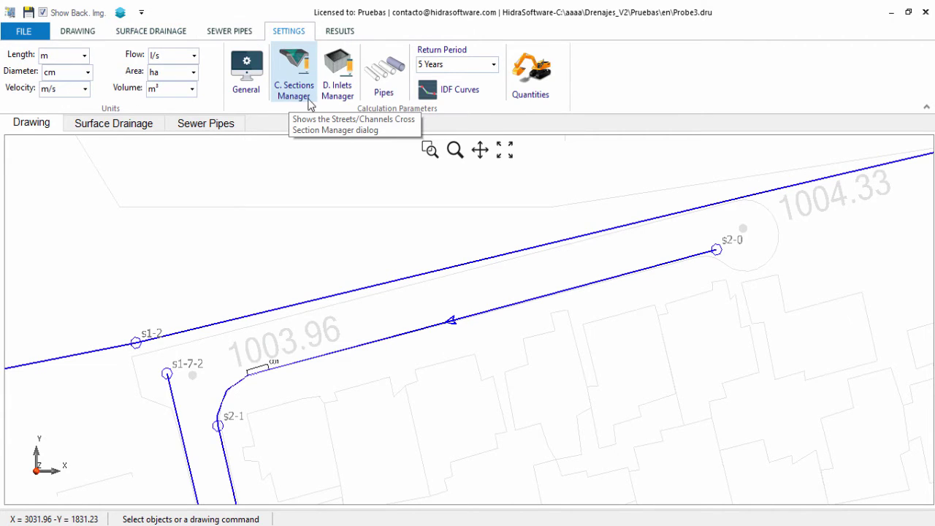
click(311, 100)
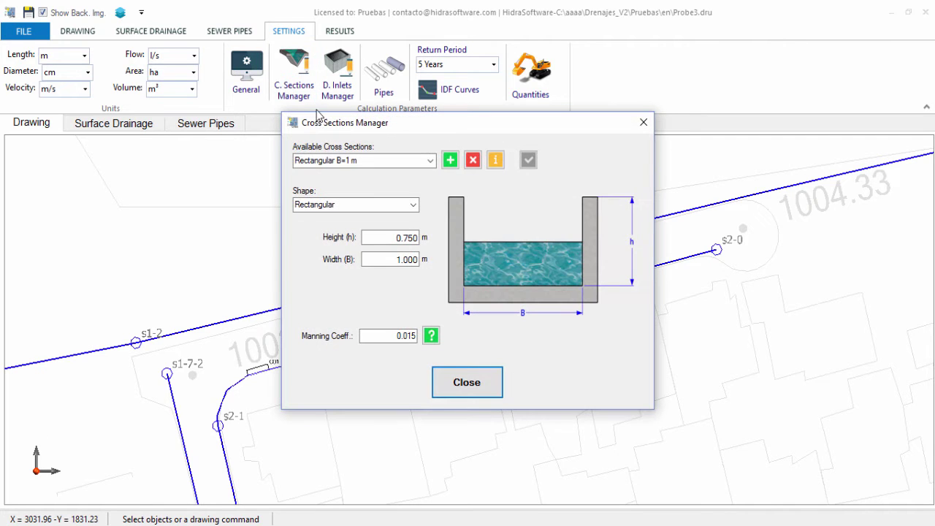
click(414, 206)
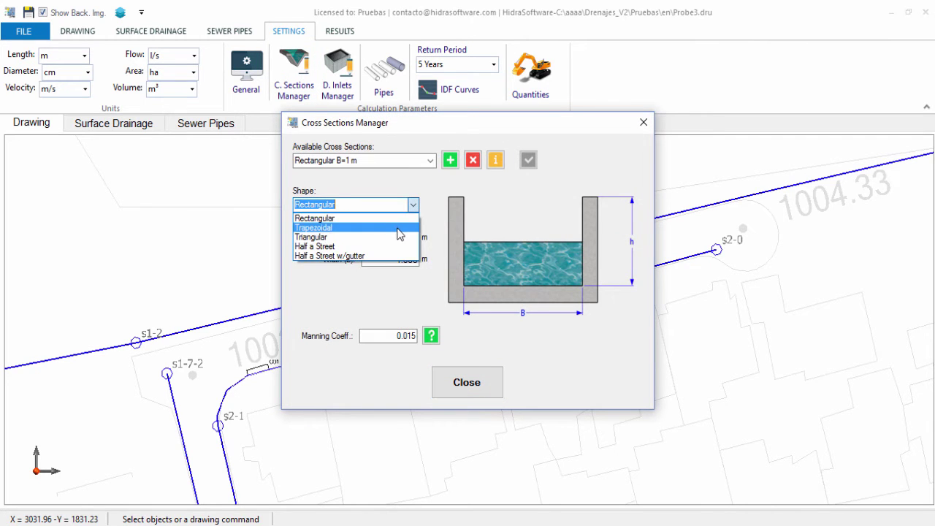
click(397, 229)
scroll(374, 204, down, 2)
scroll(374, 205, down, 1)
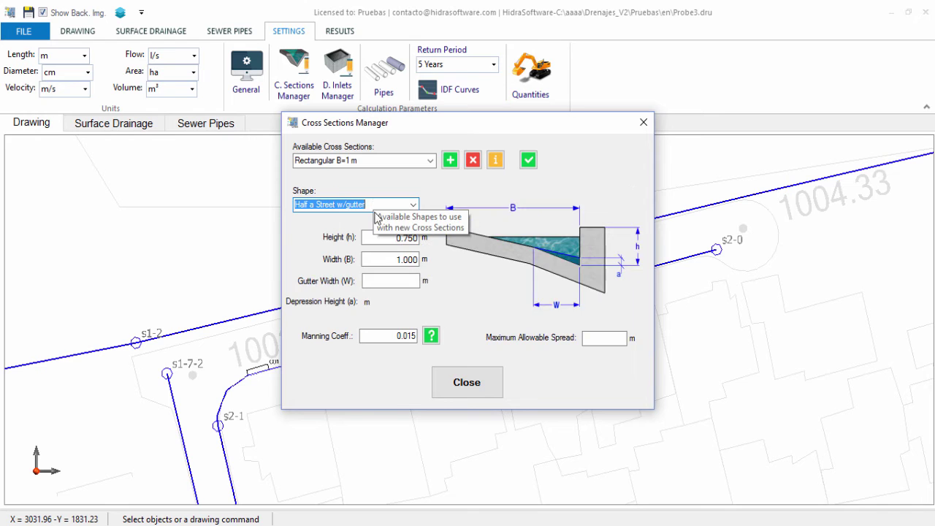
click(479, 392)
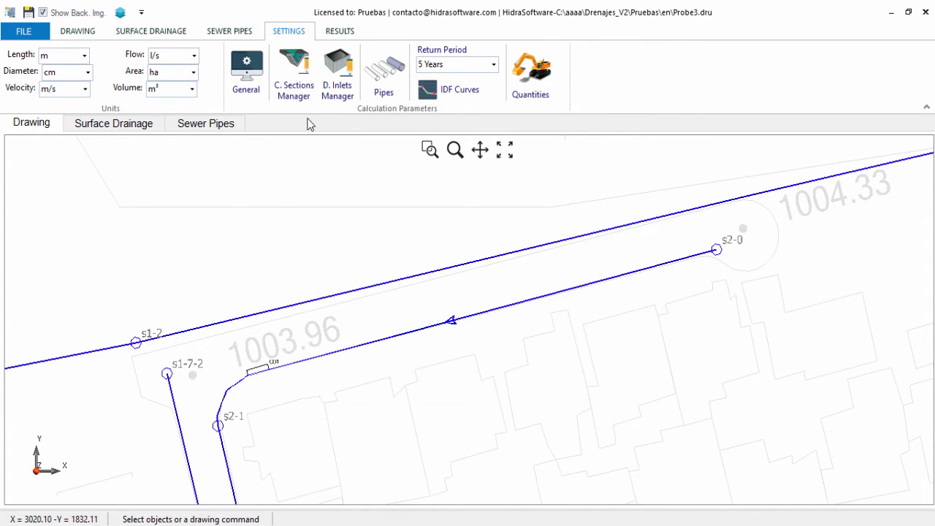
- Review the description, prefix and label counter fields for creating a new surface drainage system, and cancel the creation
click(172, 31)
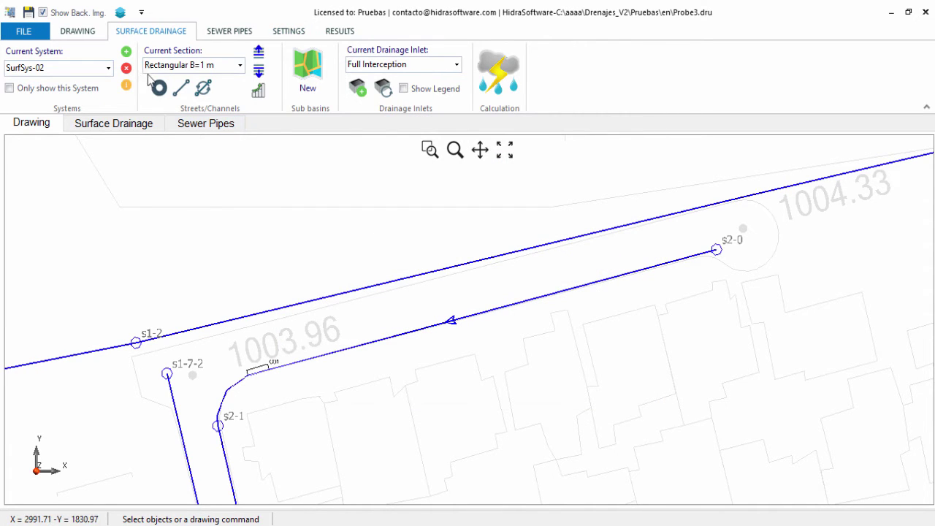
scroll(409, 189, down, 3)
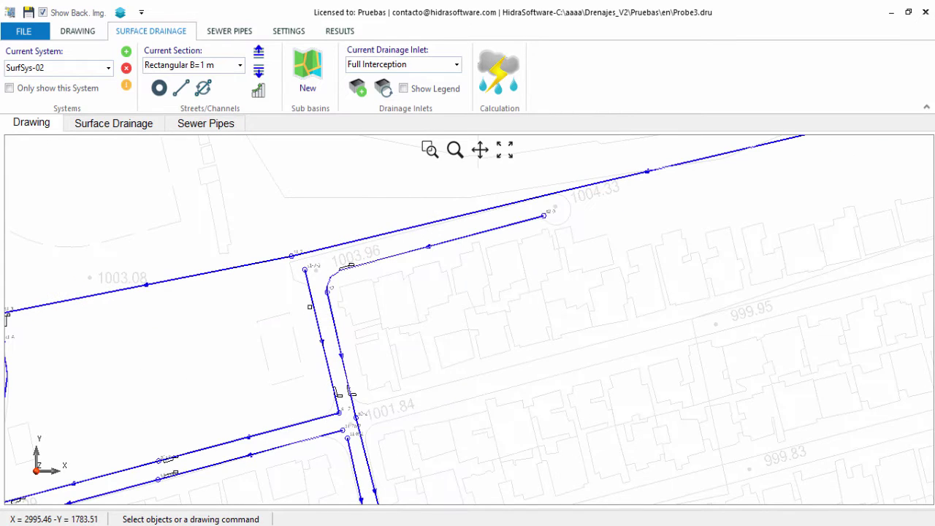
drag(302, 345, 357, 256)
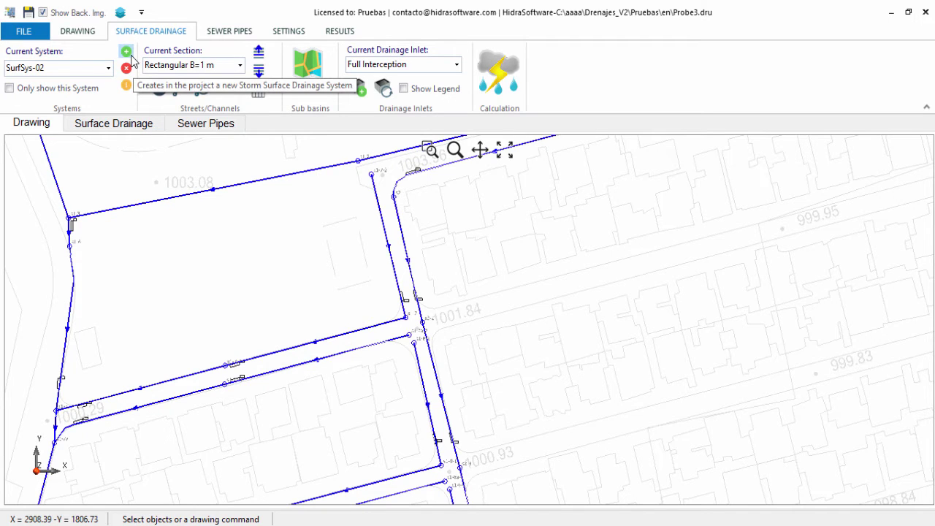
click(127, 53)
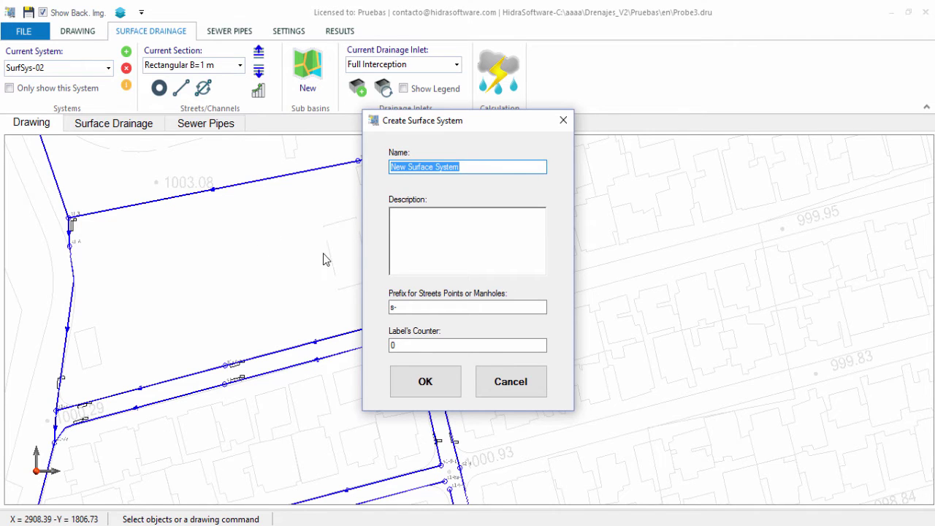
click(466, 231)
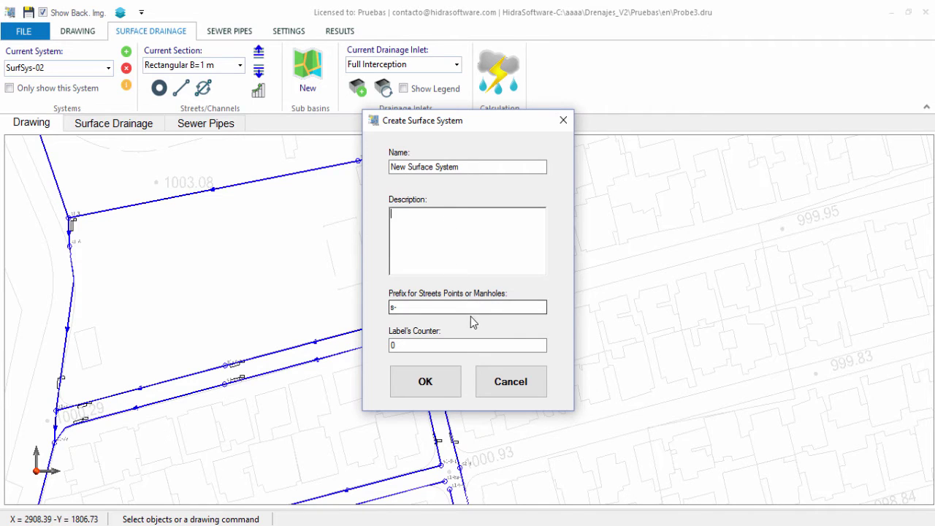
click(403, 308)
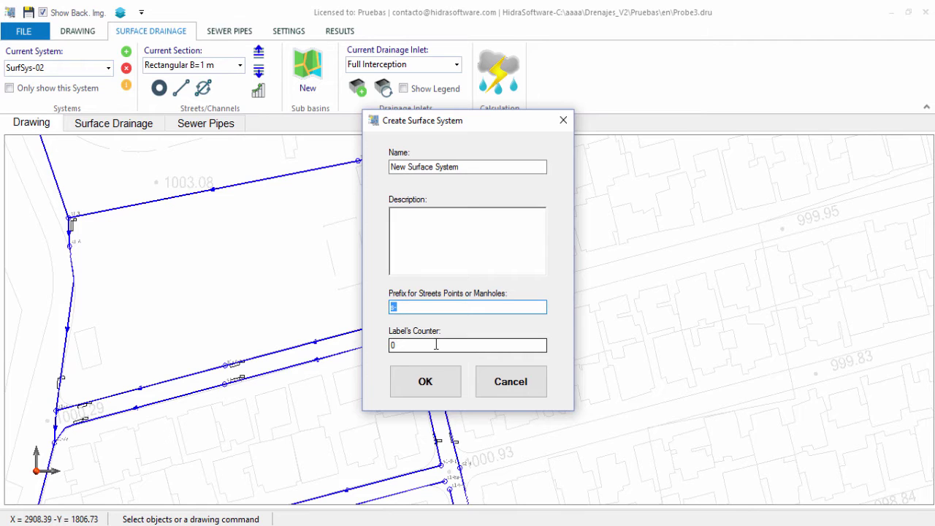
click(432, 346)
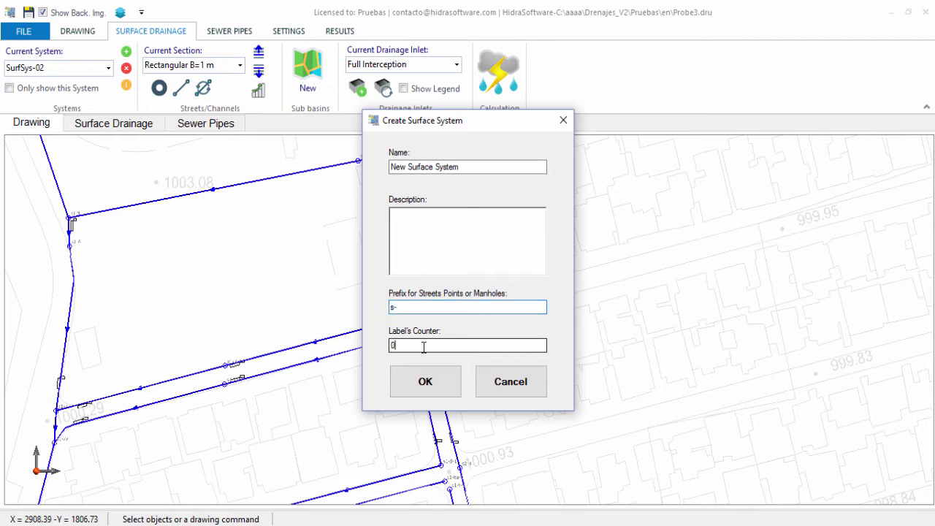
click(510, 381)
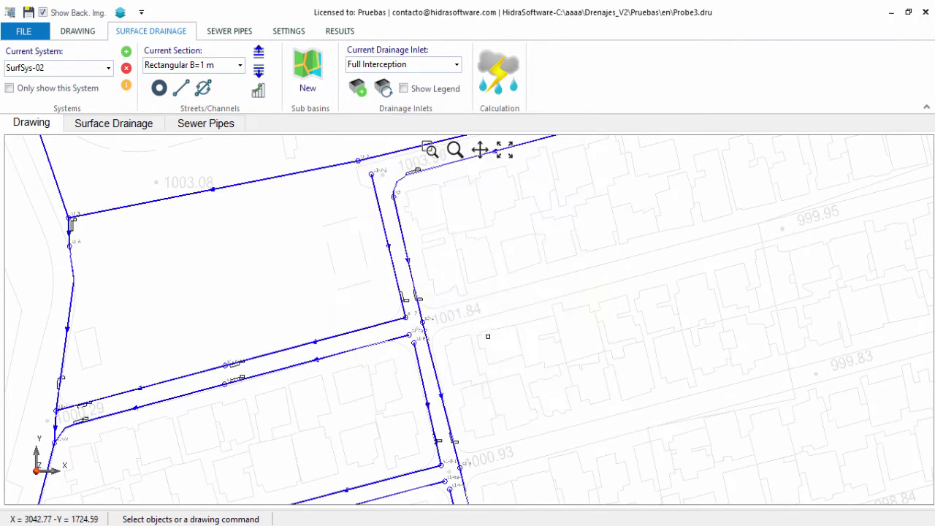
- Switch the current surface system to SufSys-01 and back to SurfSys-02
click(108, 67)
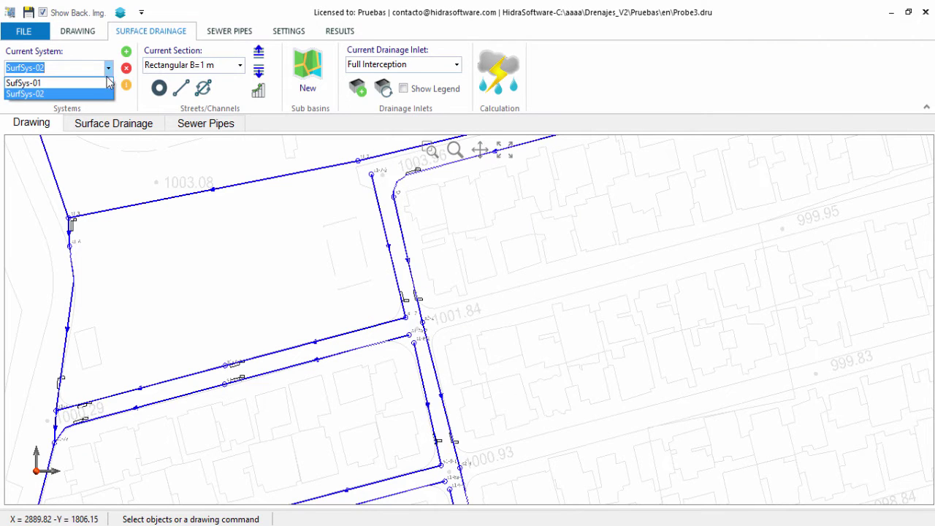
click(104, 88)
click(108, 67)
click(103, 94)
- Examine the streets and points of the current surface system from the s2-1 corner to the end point s2-12
scroll(408, 199, down, 3)
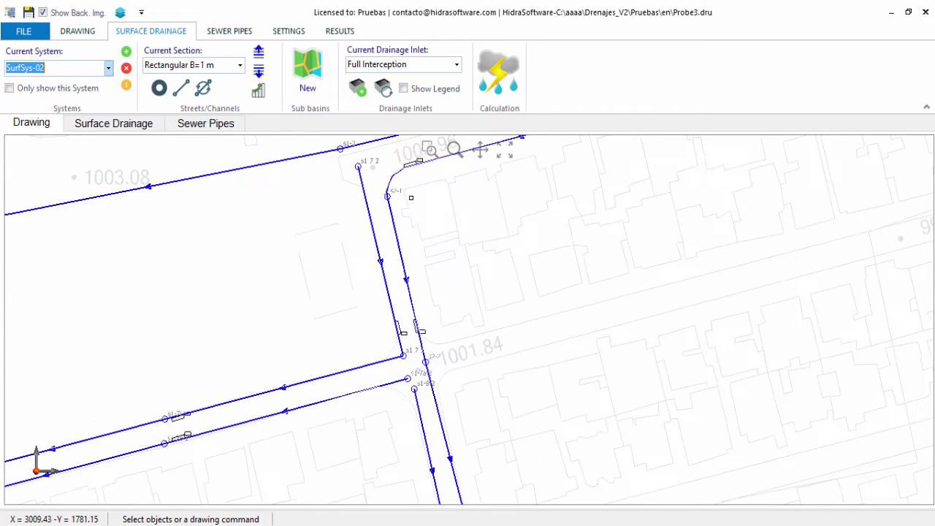
scroll(256, 311, up, 1)
scroll(293, 306, down, 2)
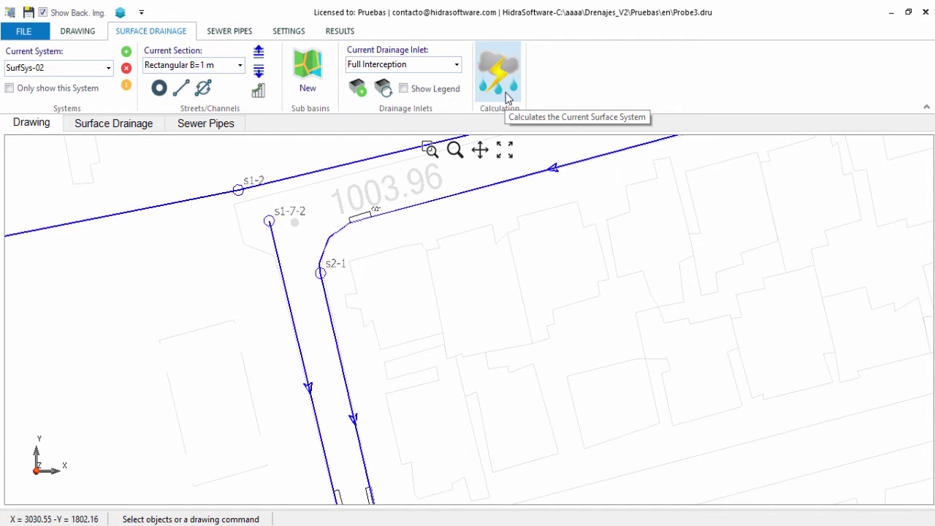
scroll(388, 277, up, 2)
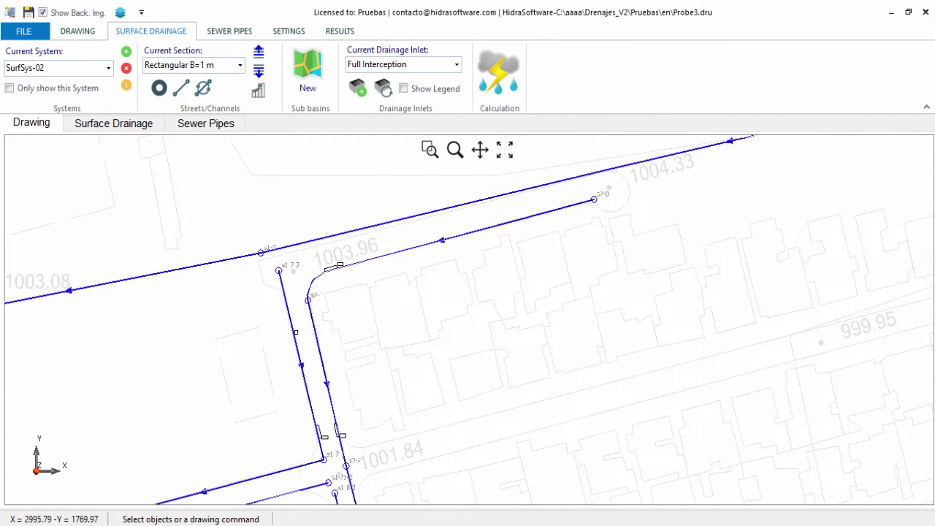
scroll(424, 222, down, 2)
scroll(425, 222, up, 1)
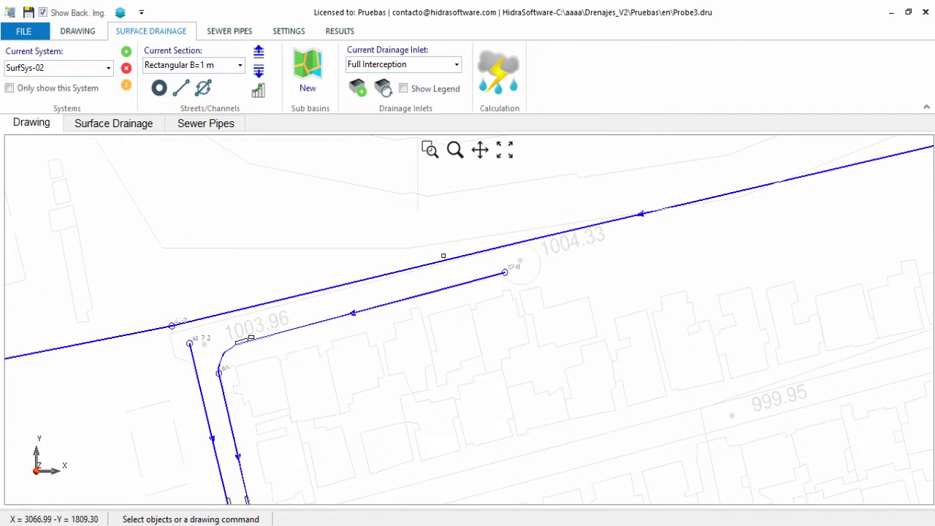
scroll(377, 200, up, 1)
scroll(378, 200, up, 1)
scroll(621, 250, down, 1)
scroll(728, 246, down, 2)
scroll(737, 251, down, 3)
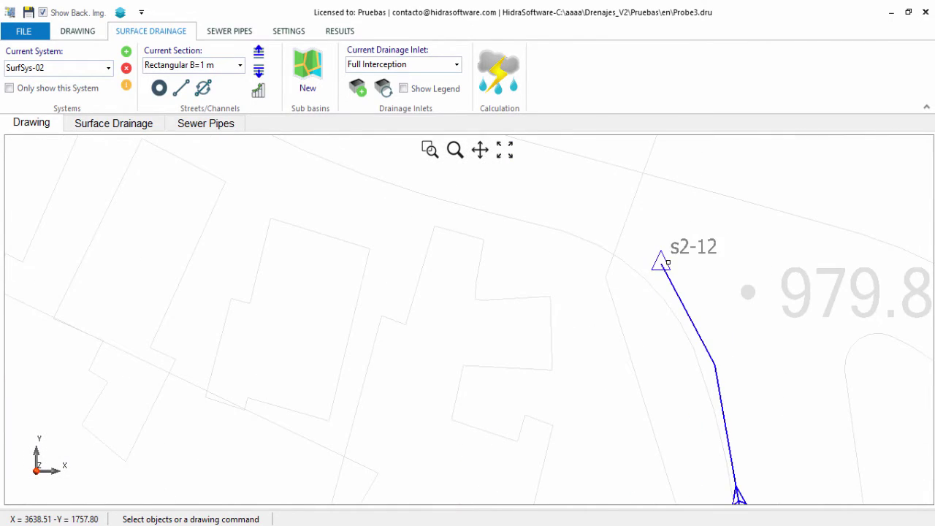
- Review the Discharge Point option in the properties of point s2-12, and close them without changes
scroll(394, 245, up, 3)
scroll(496, 232, down, 2)
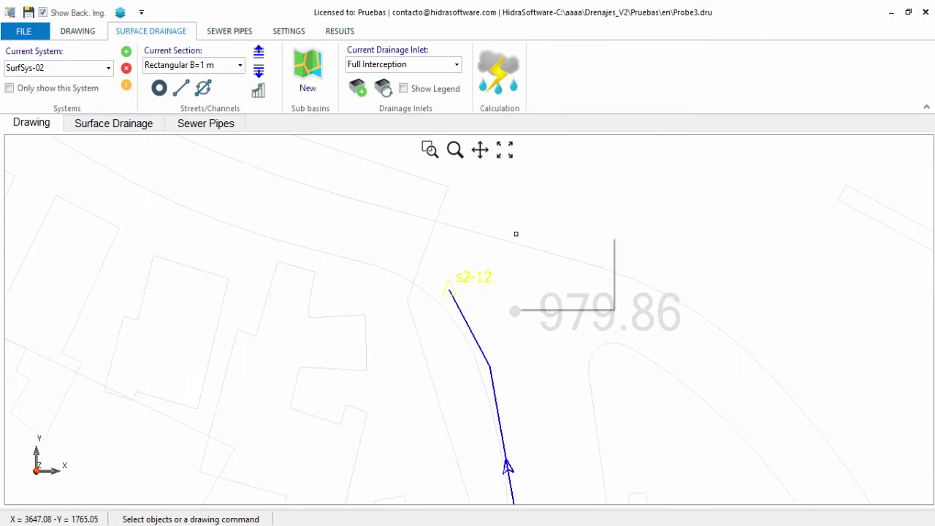
double_click(569, 247)
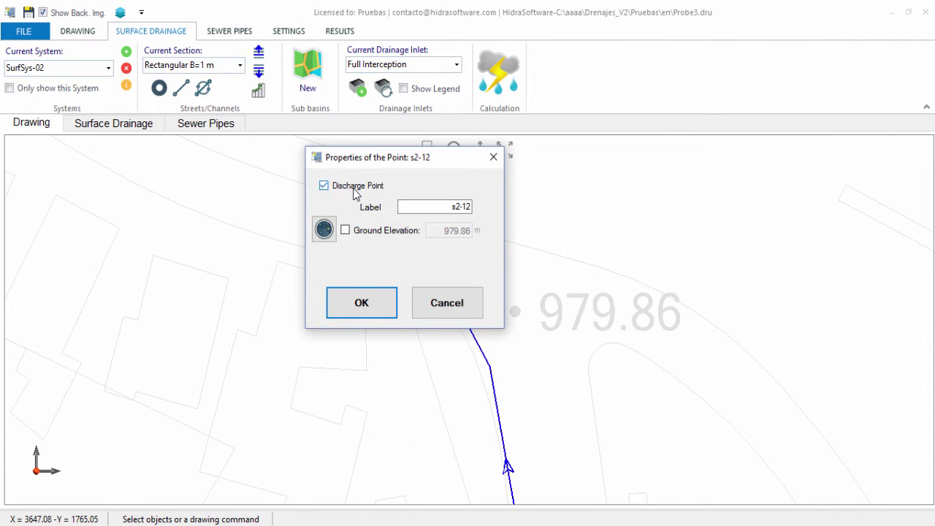
key(Return)
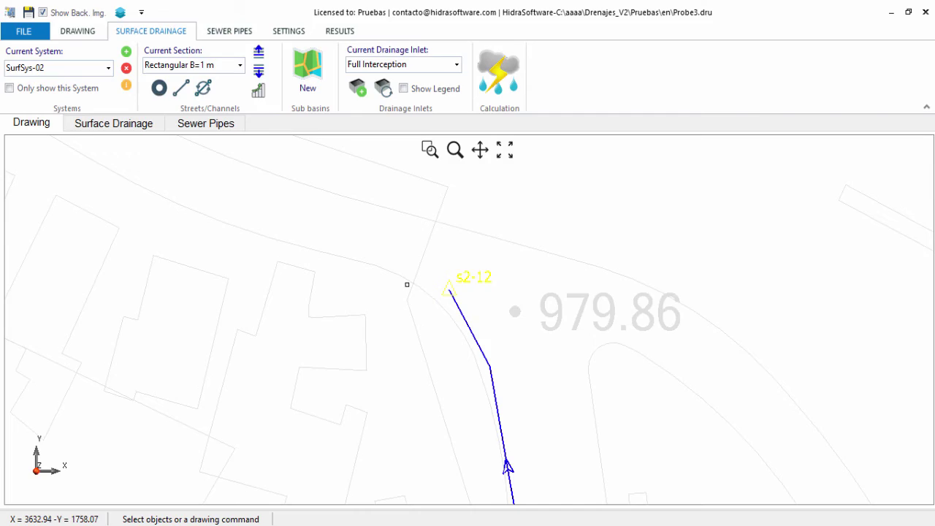
- Show only the objects of the current surface system SurfSys-02 in the drawing, and restore the display of all systems
click(81, 91)
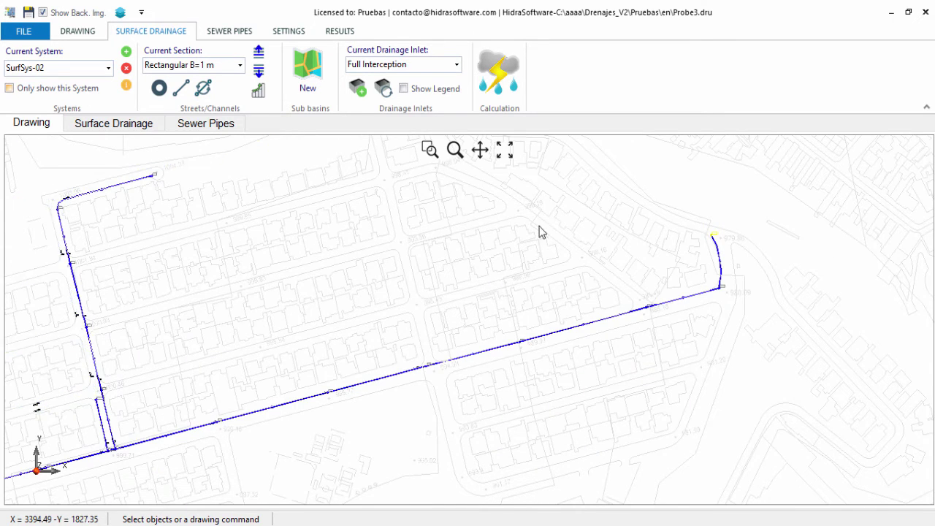
scroll(318, 245, up, 3)
key(Up)
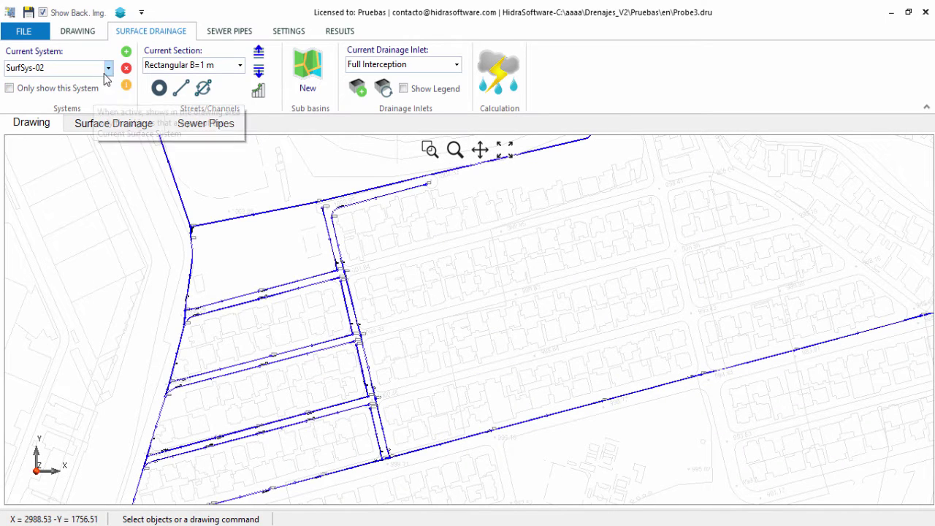
click(76, 93)
click(108, 67)
click(79, 93)
click(79, 94)
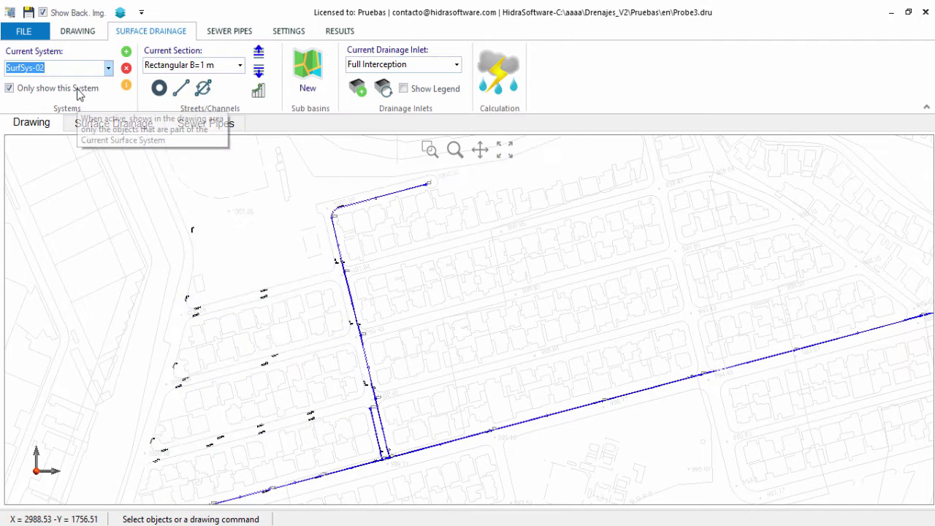
click(79, 91)
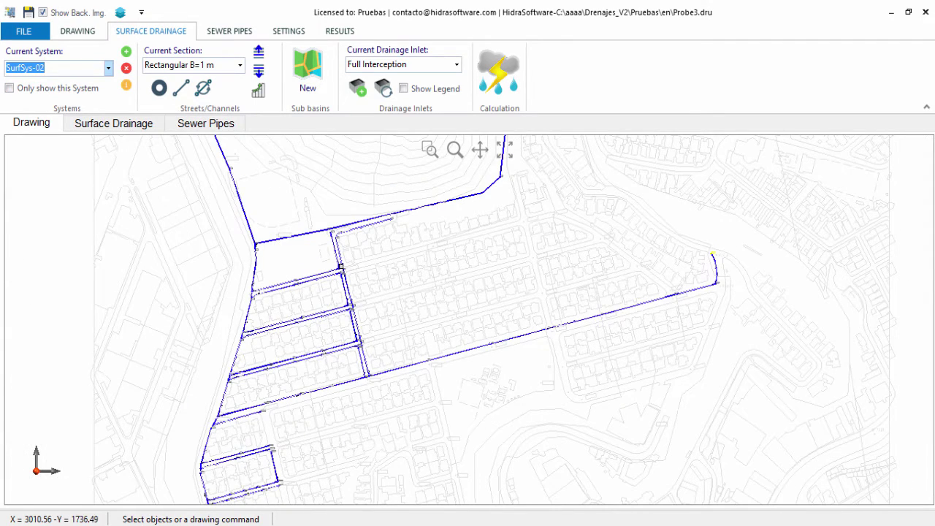
- Highlight the two streets meeting at s2-1, and keep SurfSys-02 as the current surface system
scroll(319, 231, up, 5)
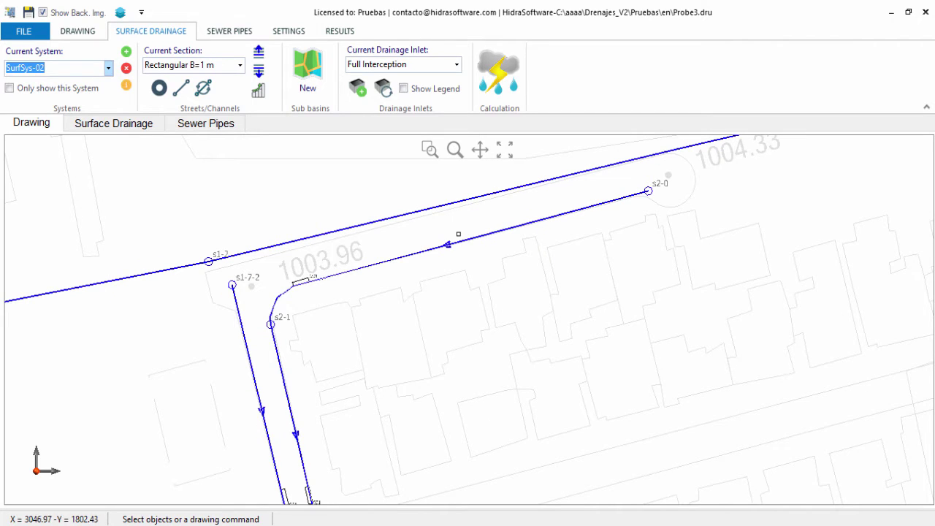
click(322, 278)
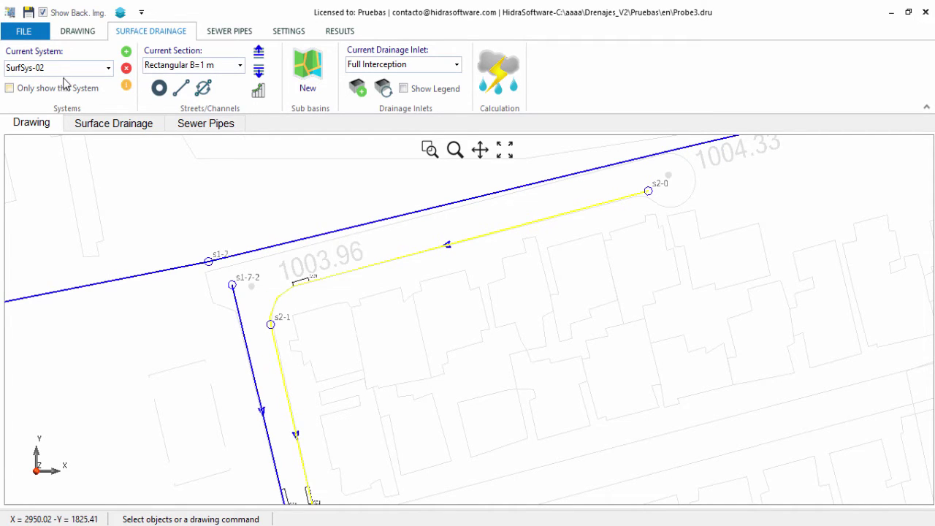
click(108, 67)
click(39, 94)
- Start deleting the current surface system and decline the deletion, and review the system's properties without changing them
click(126, 69)
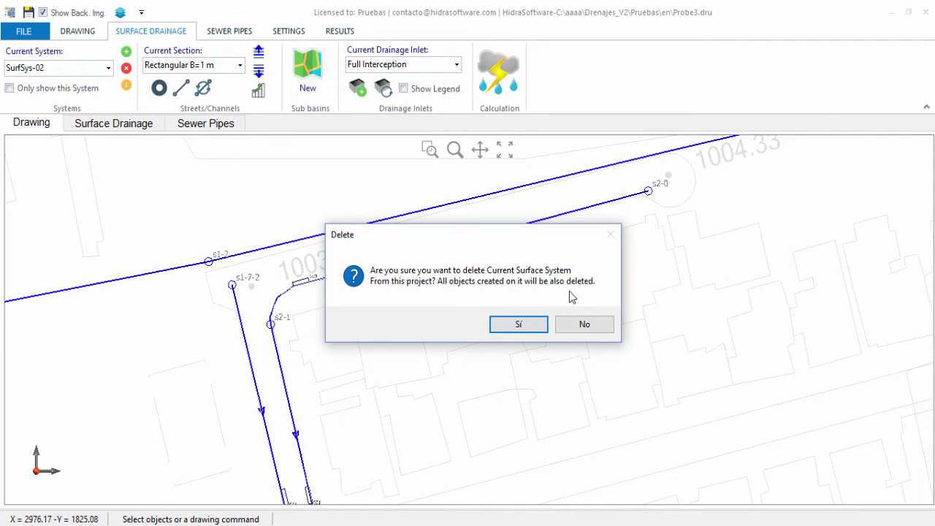
click(595, 325)
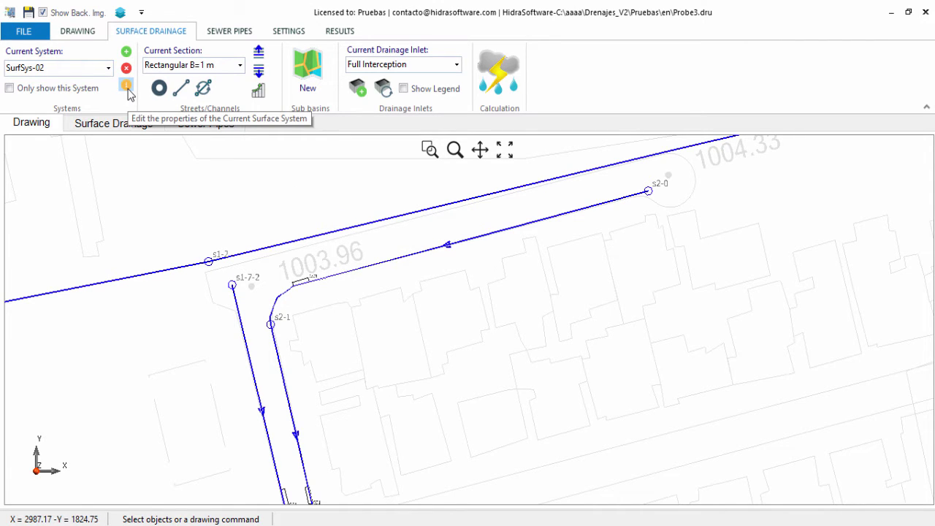
click(126, 86)
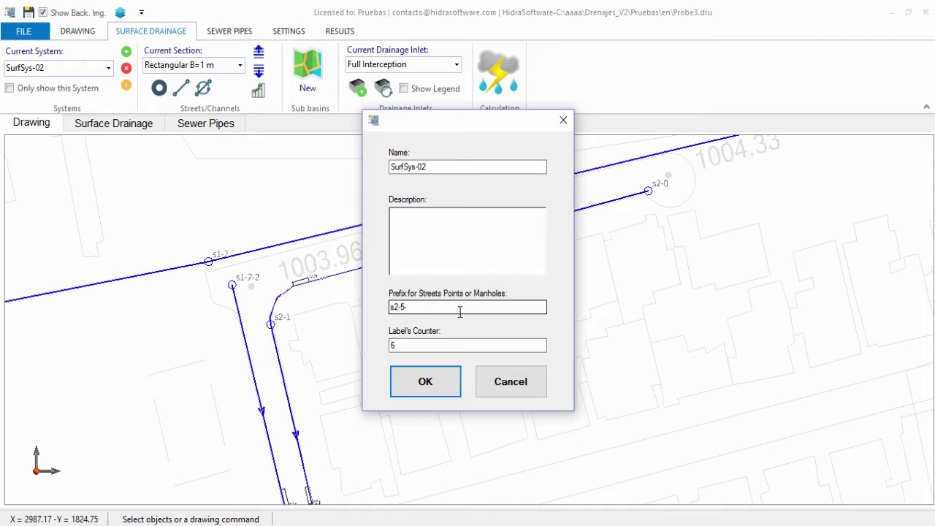
click(510, 383)
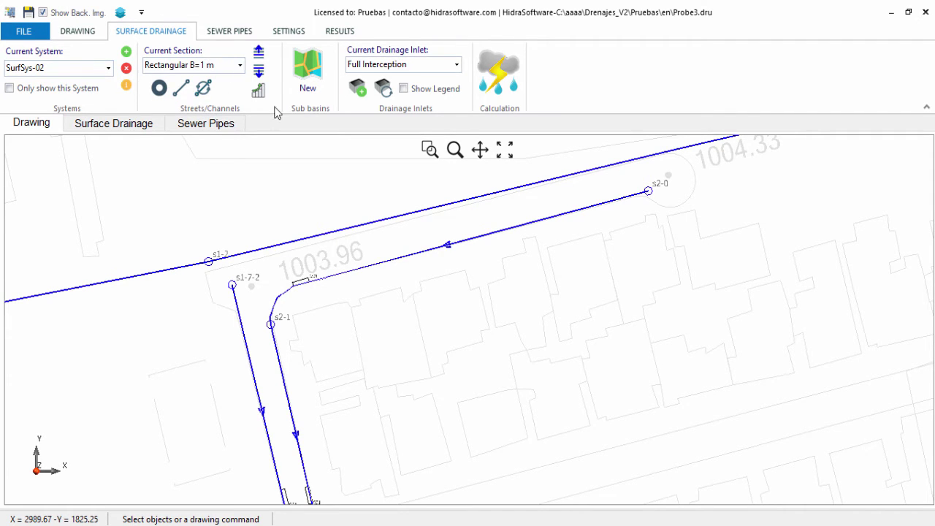
- Review the Streets/Channels Table of SurfSys-02, and locate the street end points s2-0 and s2-1 in the drawing
click(117, 123)
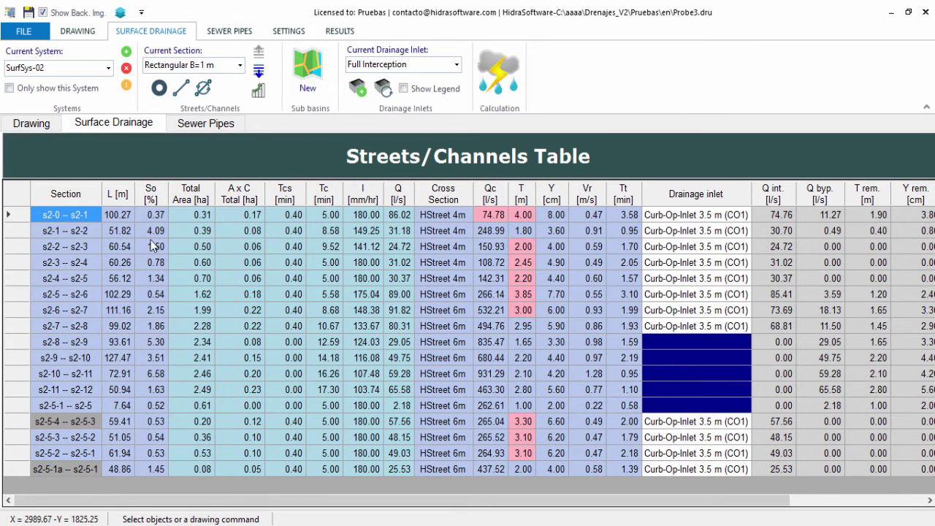
click(46, 129)
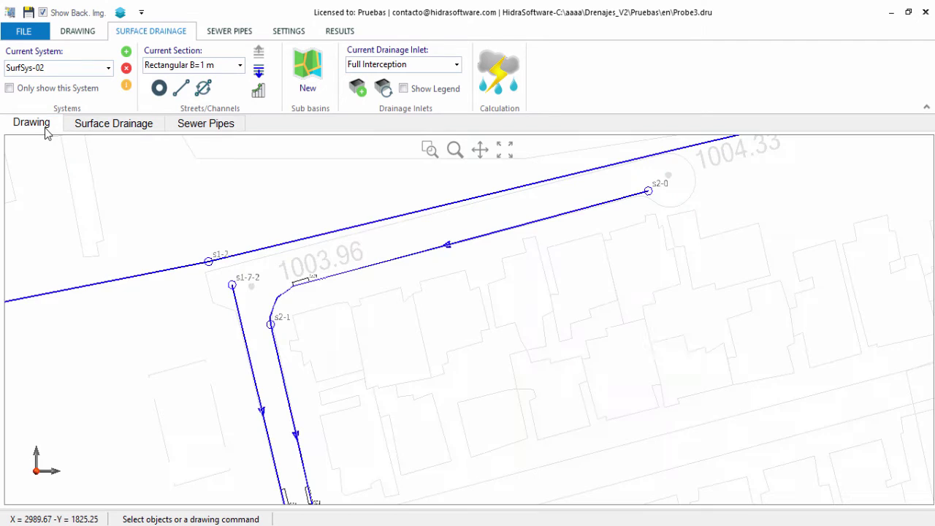
scroll(246, 194, down, 1)
scroll(548, 183, up, 3)
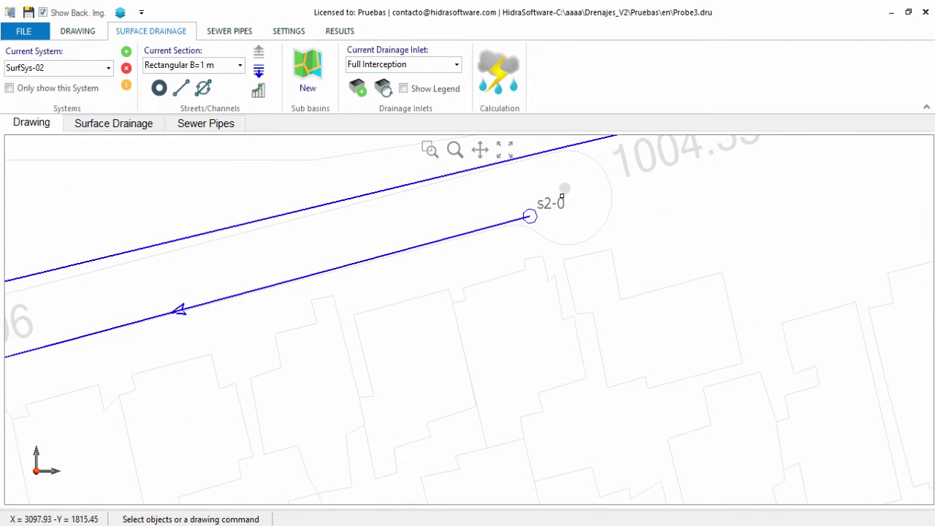
click(536, 218)
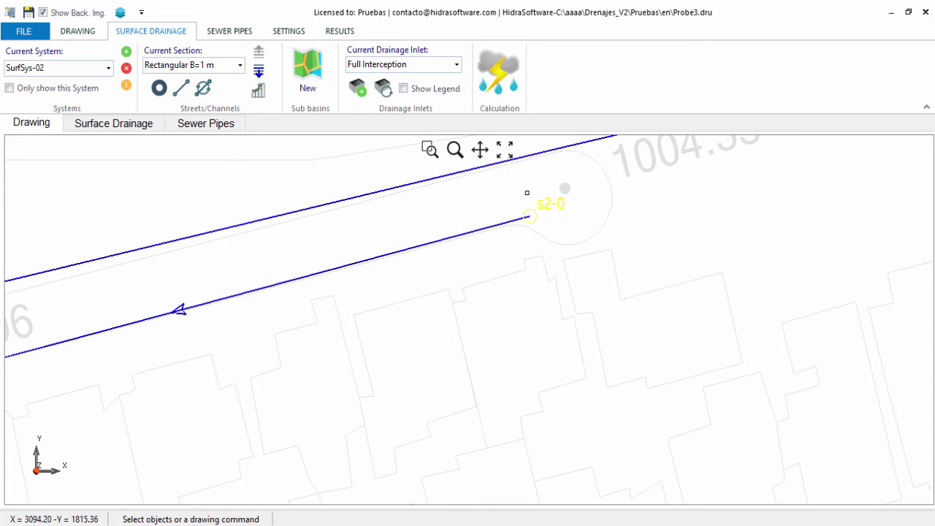
scroll(346, 244, down, 2)
scroll(219, 336, up, 2)
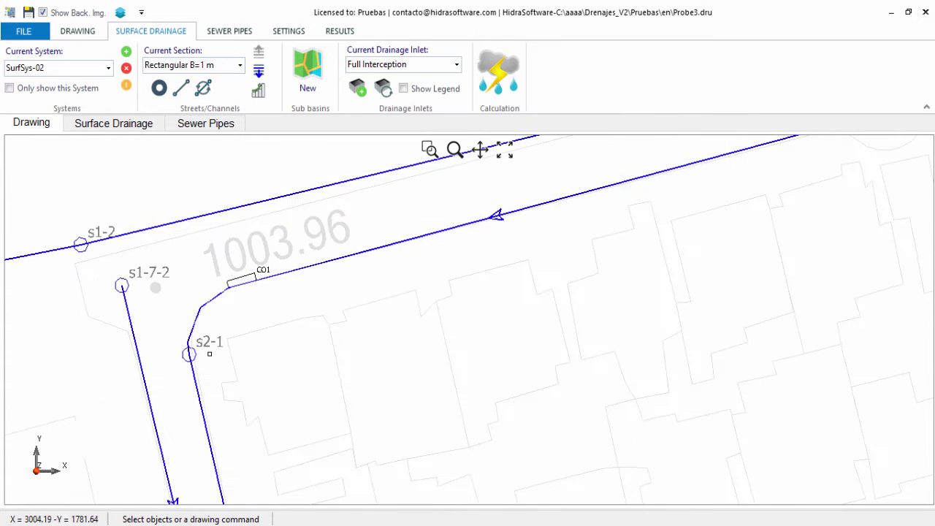
click(191, 358)
scroll(186, 353, down, 2)
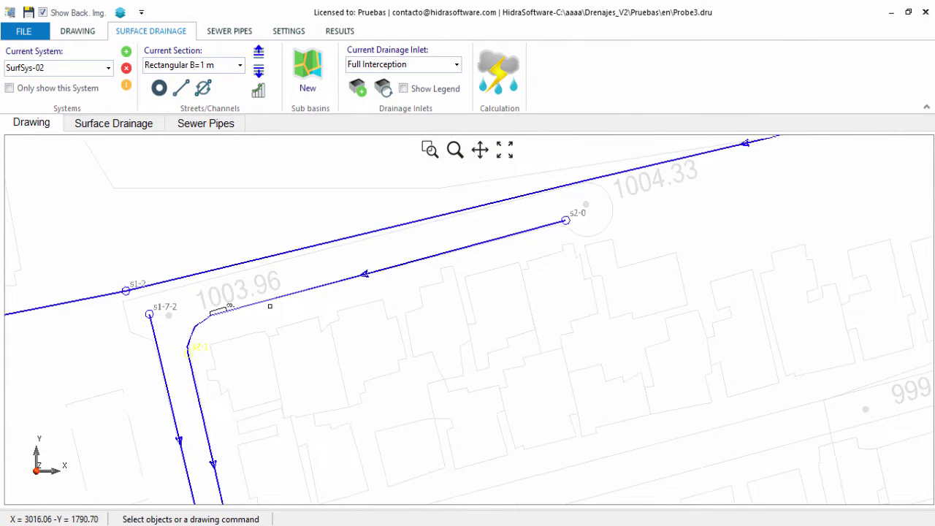
scroll(322, 282, up, 2)
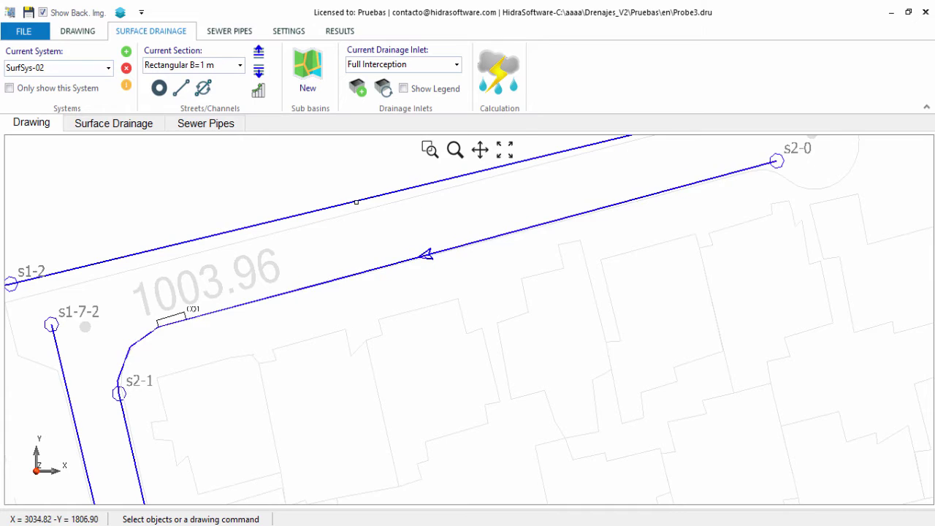
scroll(346, 211, down, 2)
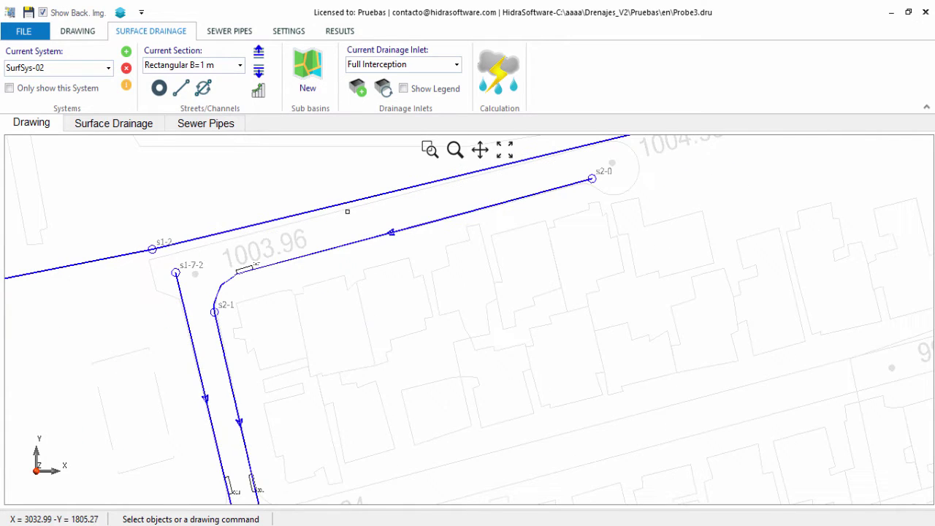
- Place two separate street points among the building blocks below the street from s2-0 to s2-1
click(159, 93)
click(401, 314)
click(527, 281)
scroll(528, 285, up, 3)
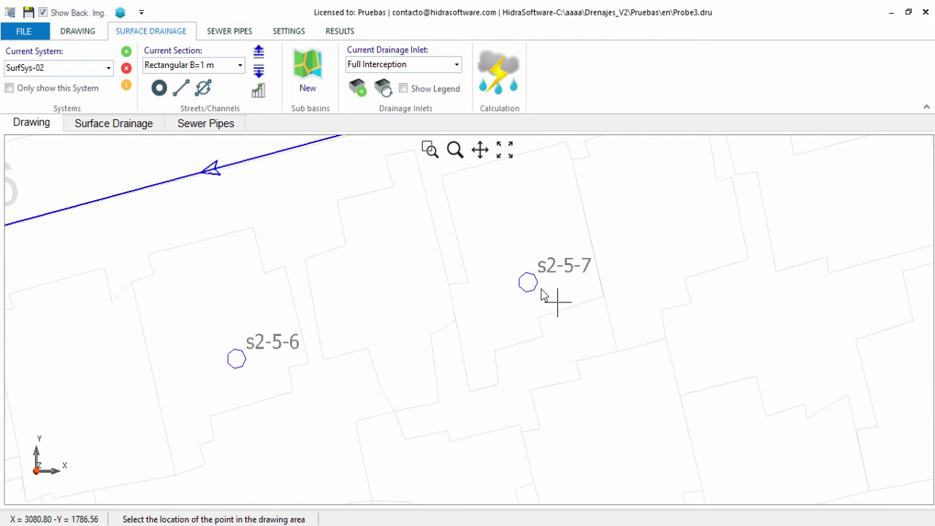
scroll(542, 294, down, 2)
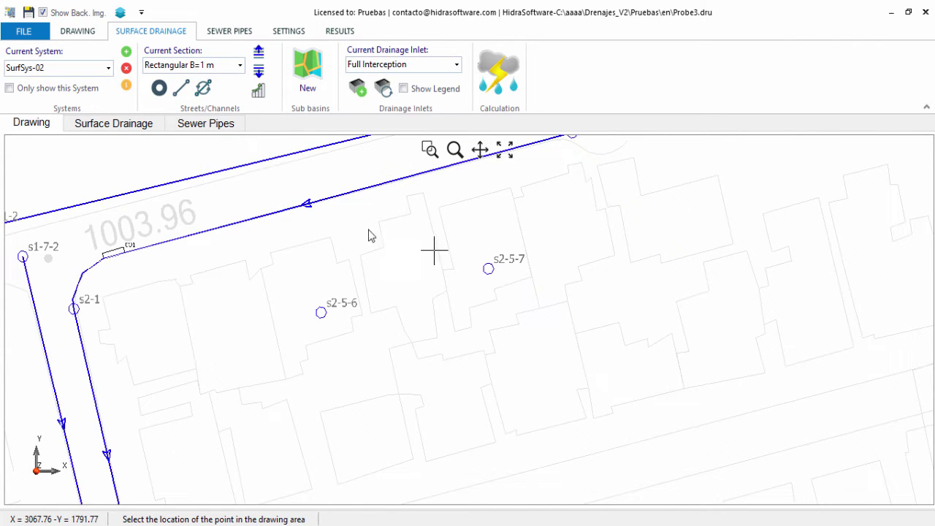
- Draw five connected Rectangular B=1 m streets from the western new point through the eastern one and four further points, curving back west
click(183, 91)
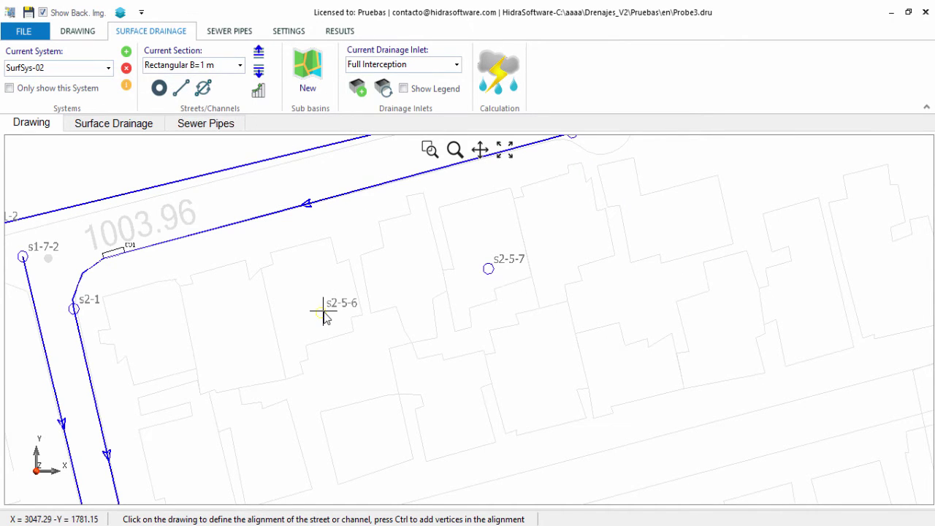
click(322, 312)
click(488, 269)
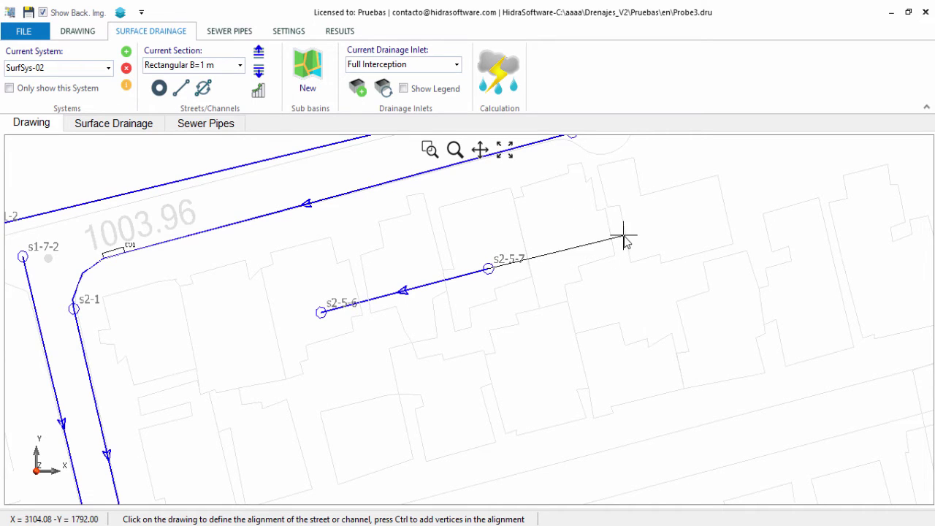
click(623, 235)
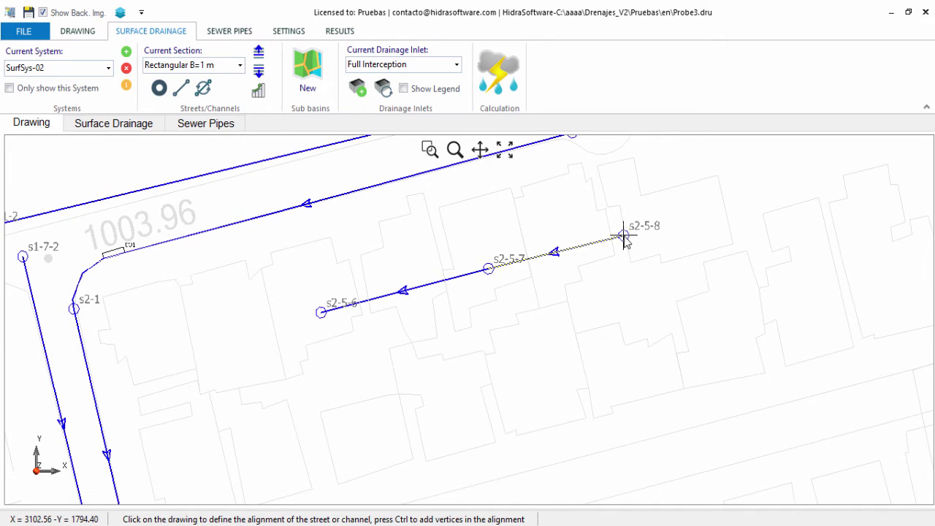
click(651, 311)
click(553, 339)
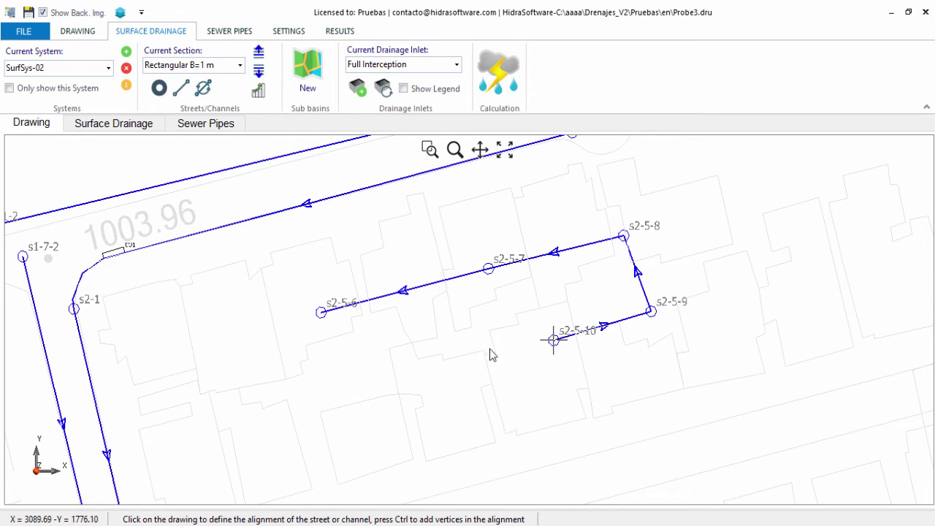
click(440, 366)
right_click(441, 365)
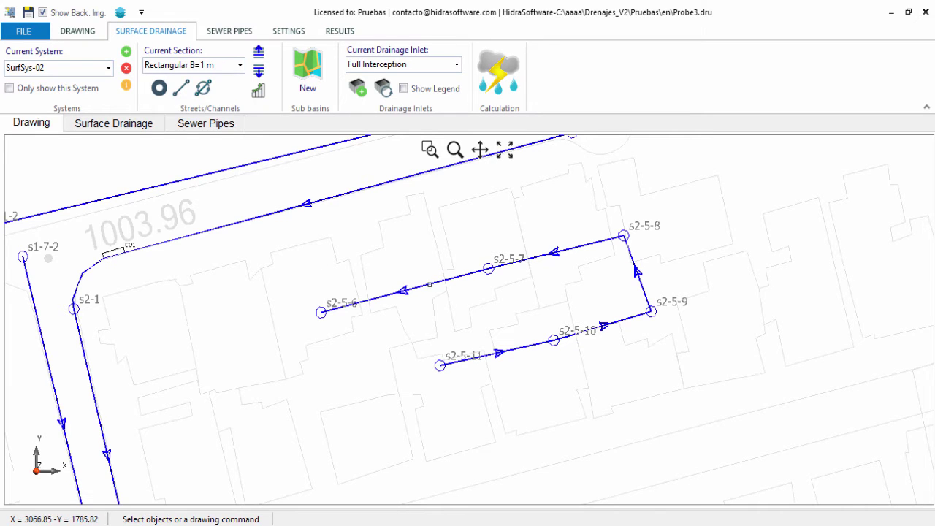
- Review the Direction of Drawing option for streets and sewers in the general settings without changing it
click(300, 32)
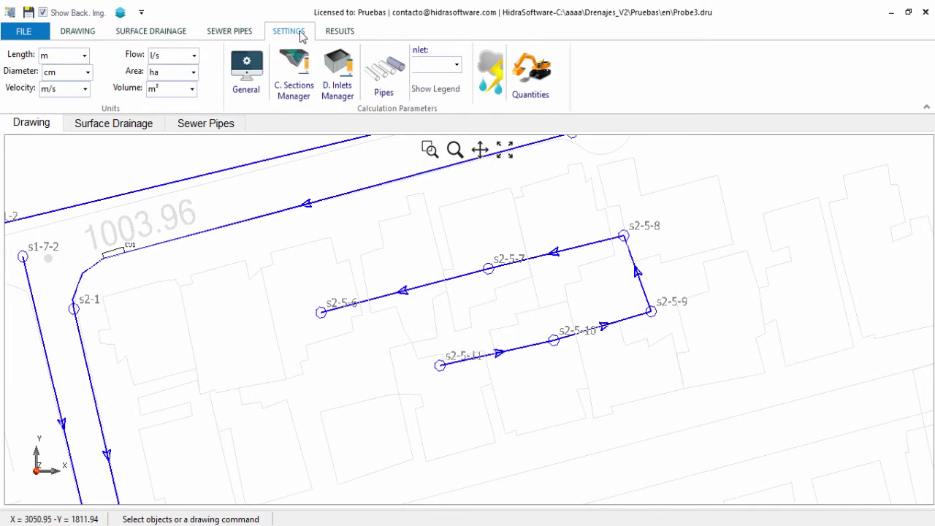
click(248, 73)
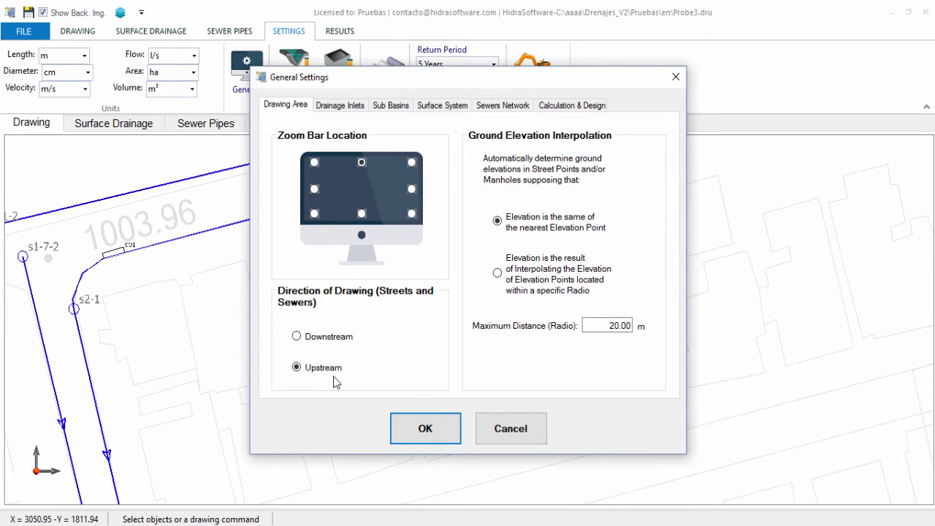
click(533, 424)
- Draw two connected Rectangular B=1 m streets running west to northeast, just north of the chain between s2-5-6 and s2-5-8
click(181, 33)
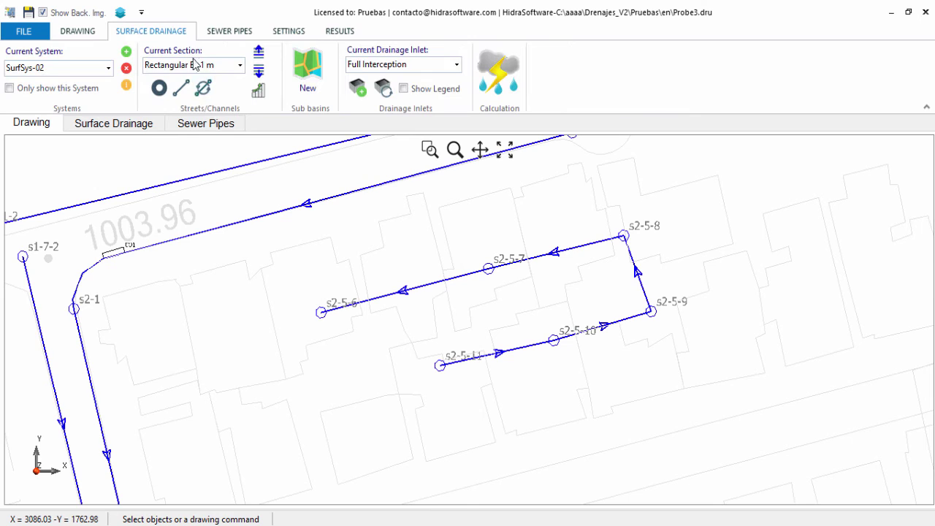
click(182, 97)
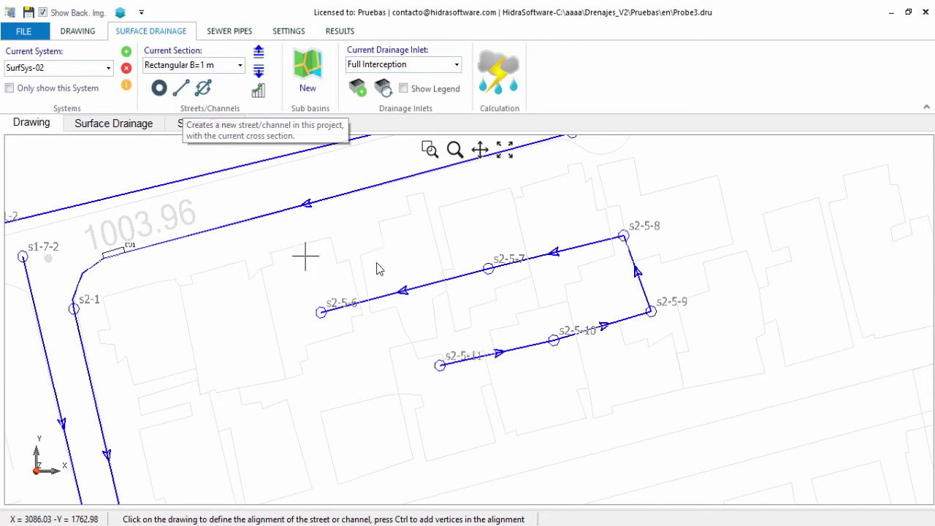
click(312, 273)
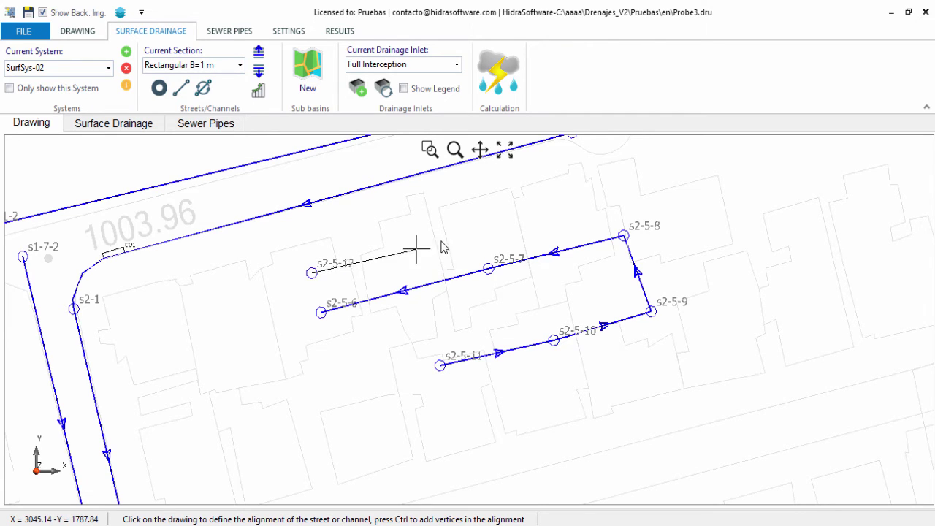
click(478, 225)
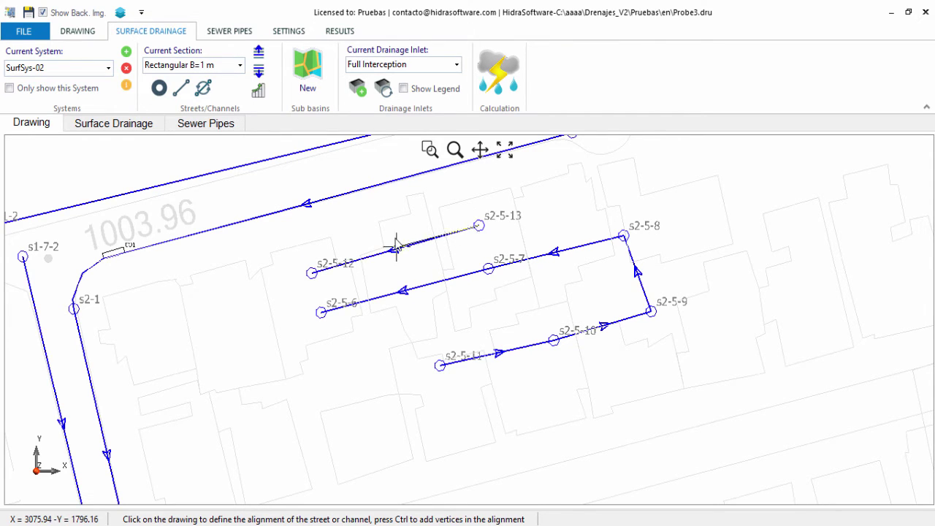
click(574, 192)
right_click(574, 194)
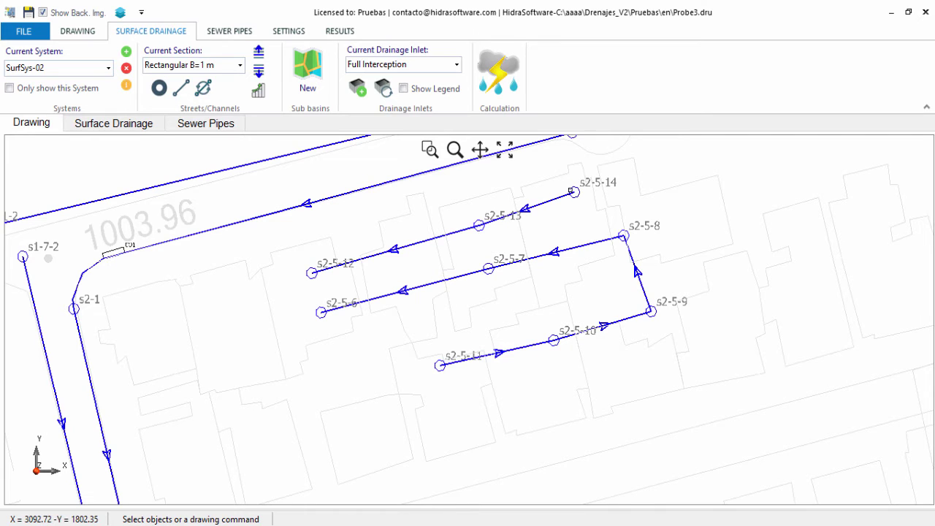
- Set the direction of drawing for streets and sewers to Downstream in the general settings
click(289, 31)
click(245, 80)
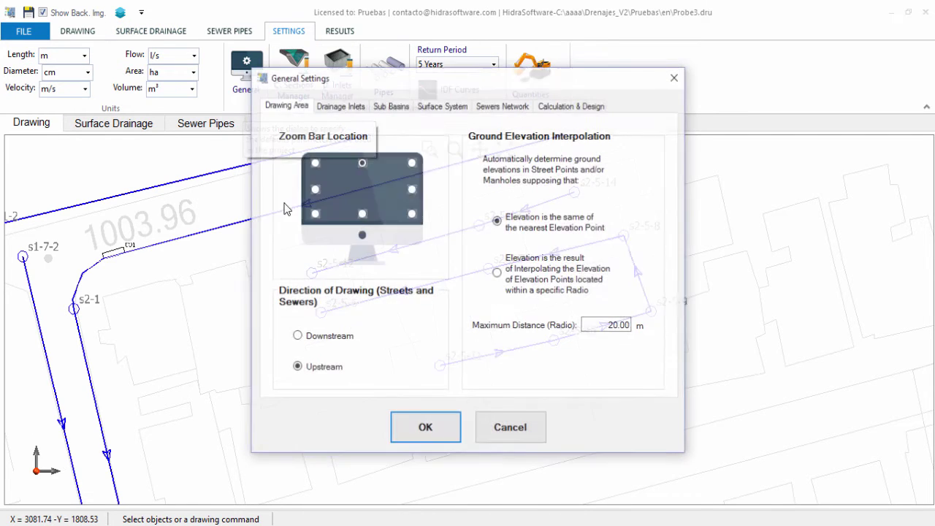
click(306, 337)
click(425, 429)
- Draw three connected Rectangular B=1 m streets running west-southwest from a new point just south of s2-5-9
click(176, 32)
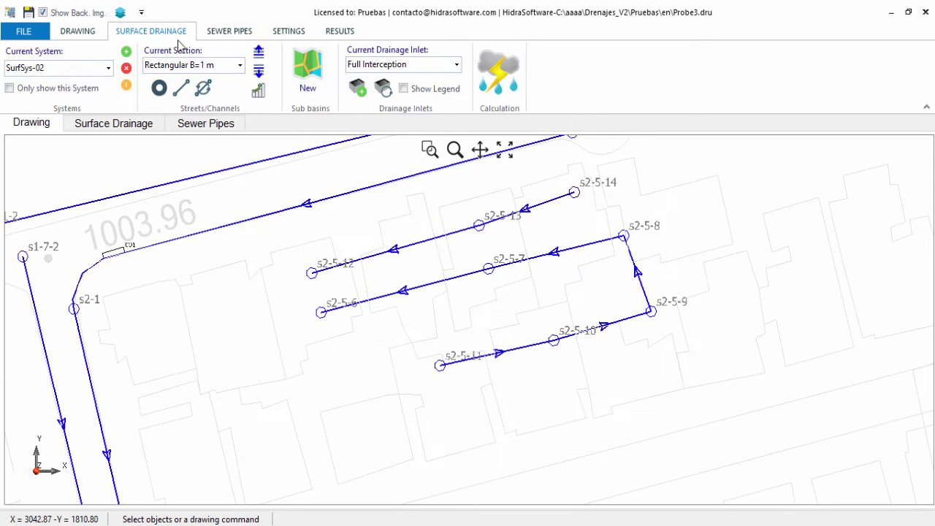
click(180, 91)
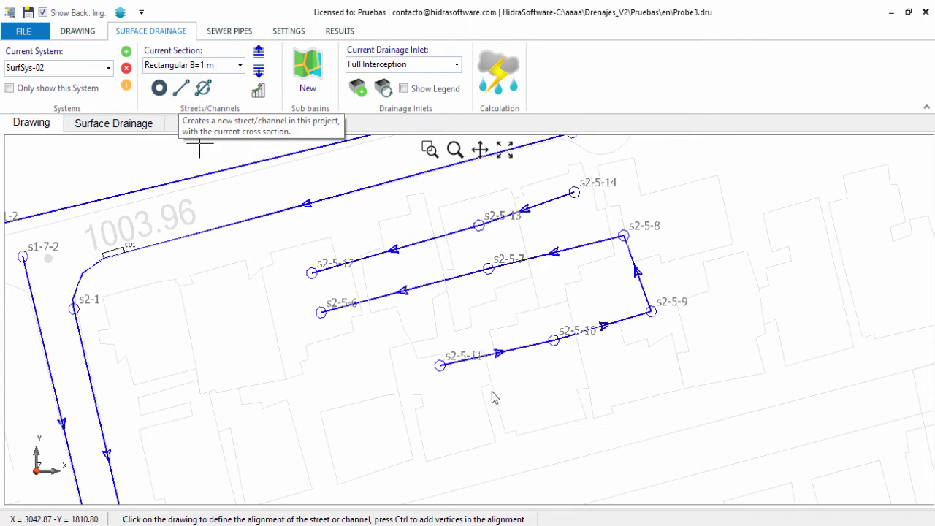
click(651, 360)
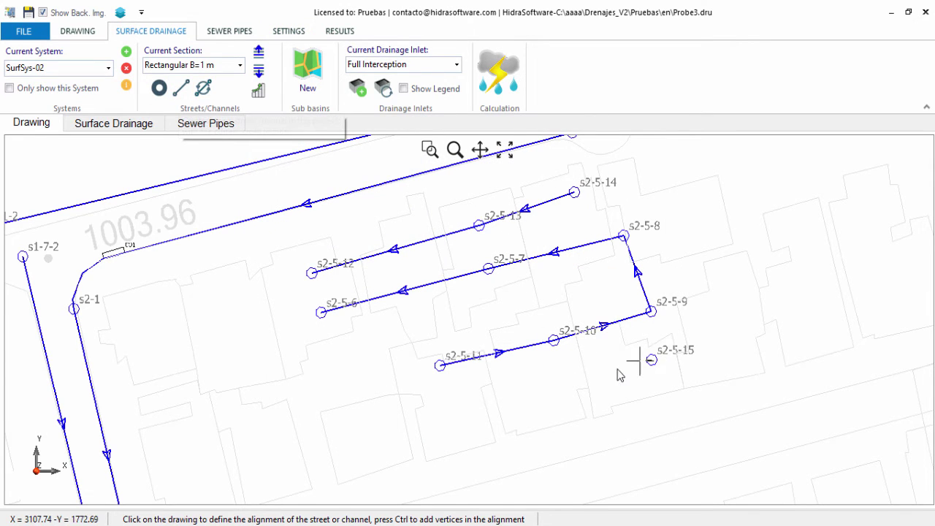
ctrl+click(550, 390)
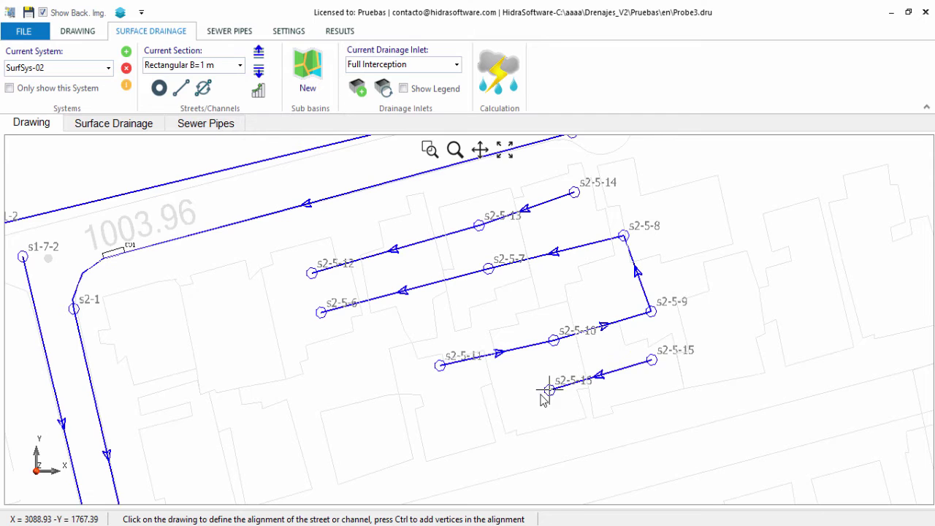
click(449, 417)
click(363, 433)
key(Escape)
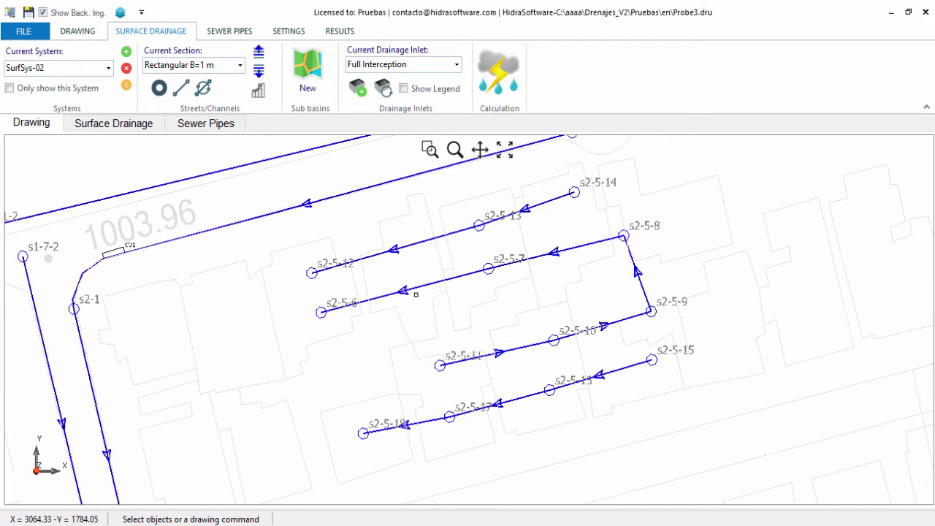
- Reverse the flow direction of the streets between s2-5-12 and s2-5-13 and between s2-5-6 and s2-5-7
click(204, 89)
click(419, 245)
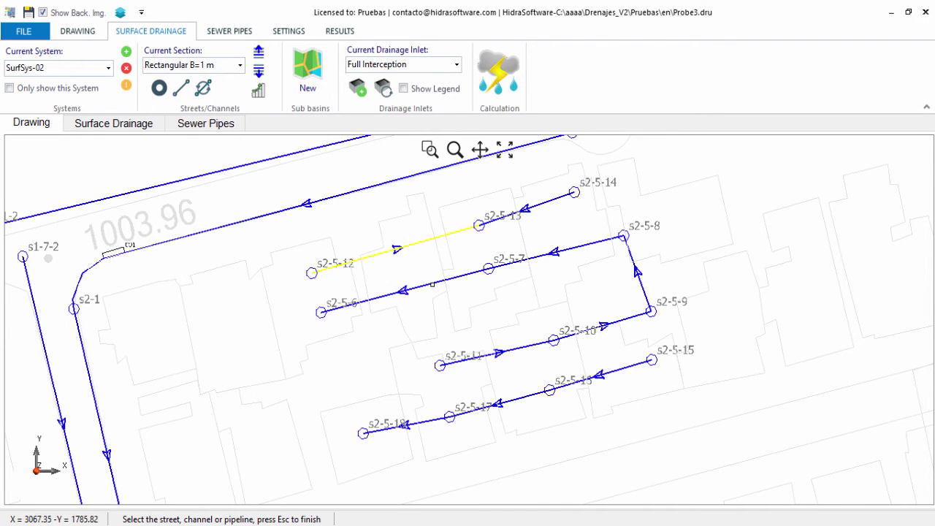
click(437, 279)
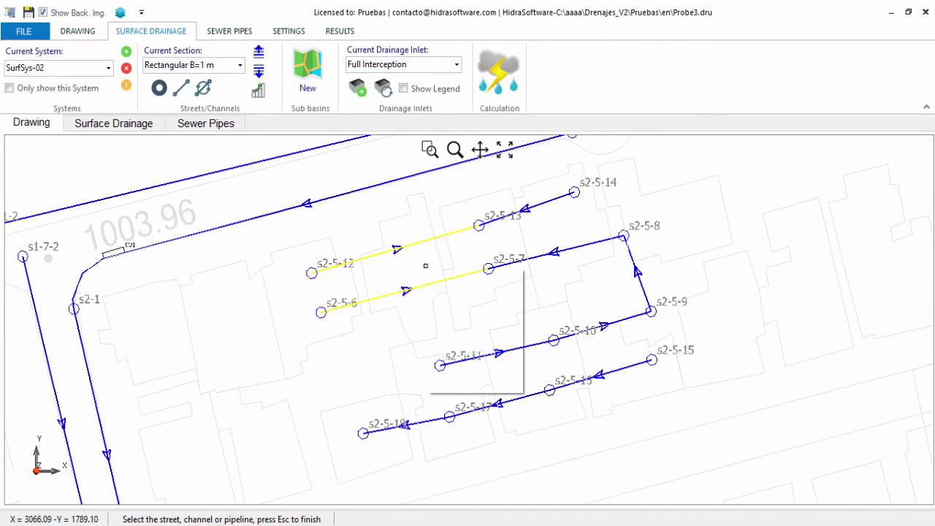
right_click(426, 266)
click(470, 385)
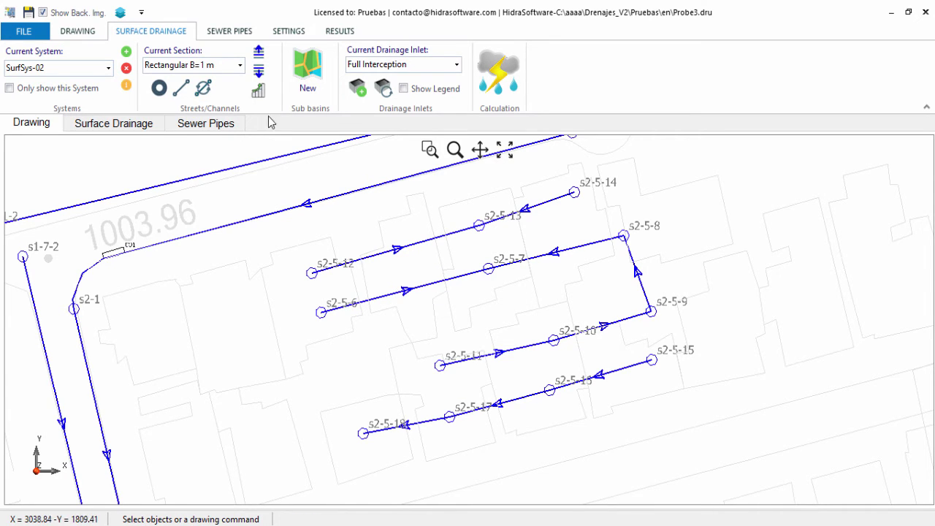
- Make HStreet 4m the current section and draw two connected streets west of s2-5-6, one running south and one continuing east
click(239, 65)
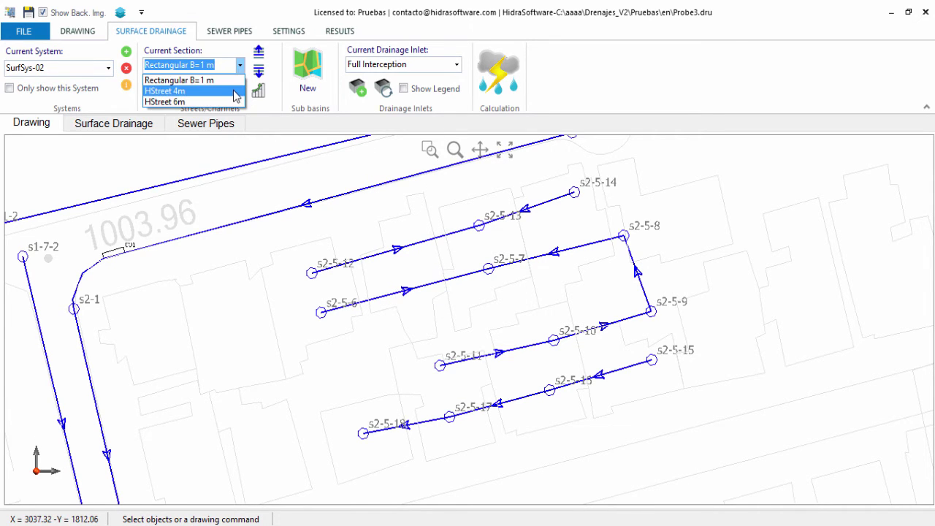
click(234, 90)
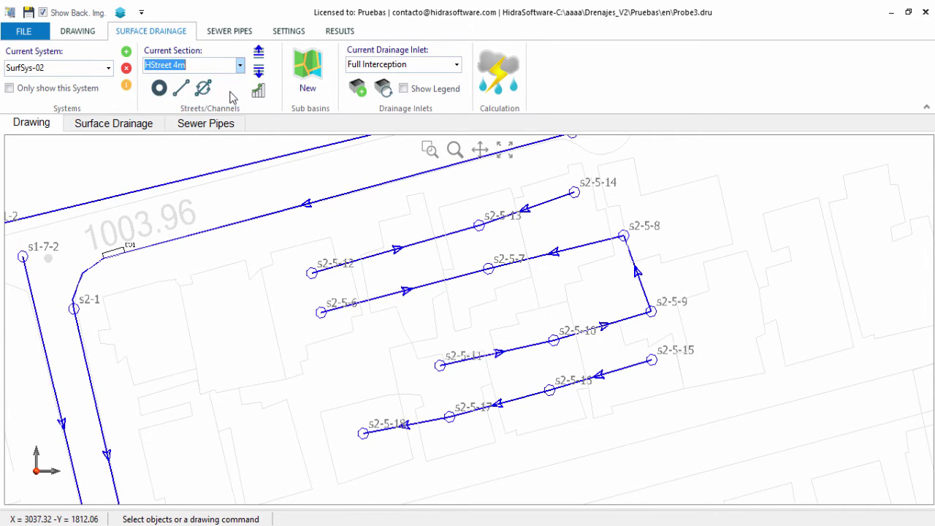
click(180, 87)
click(269, 281)
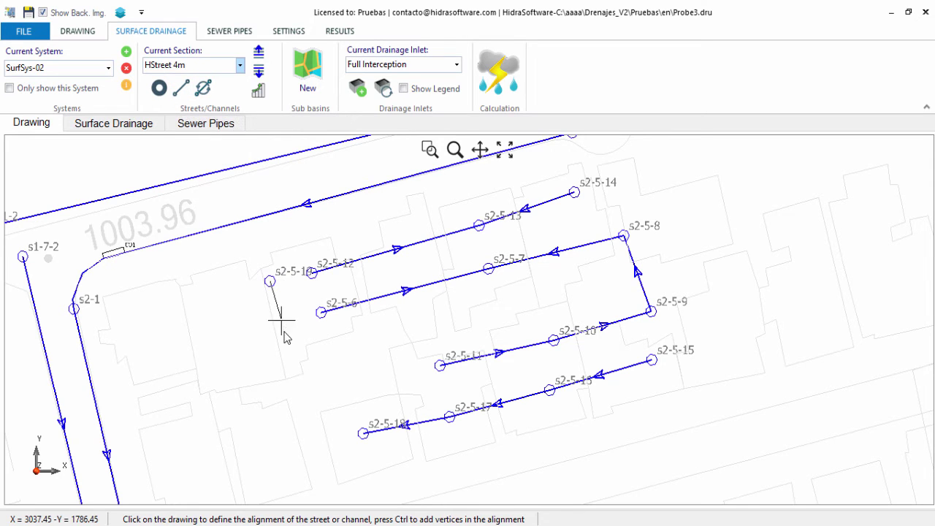
click(296, 402)
click(379, 381)
right_click(402, 344)
- Review the properties of the street from s2-5-20 to s2-5-21, checking its cross section, without changing them
right_click(363, 349)
click(395, 360)
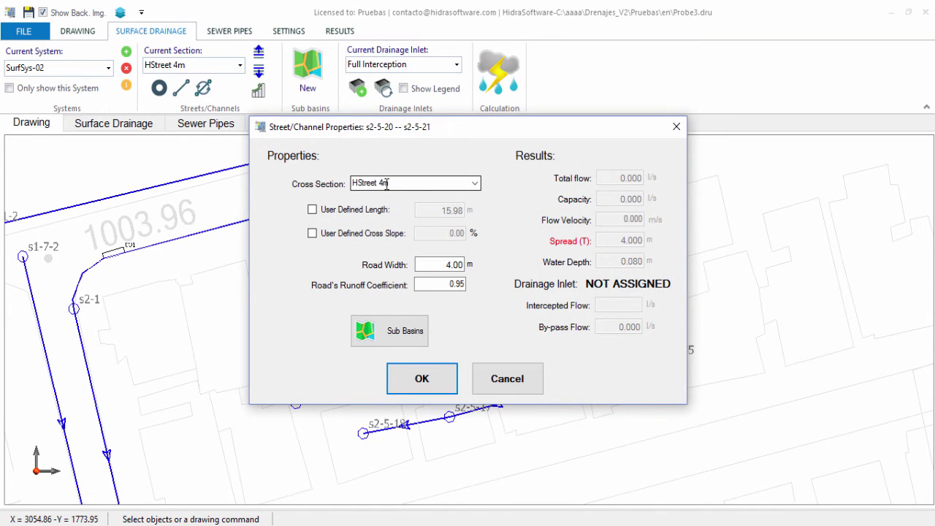
click(505, 376)
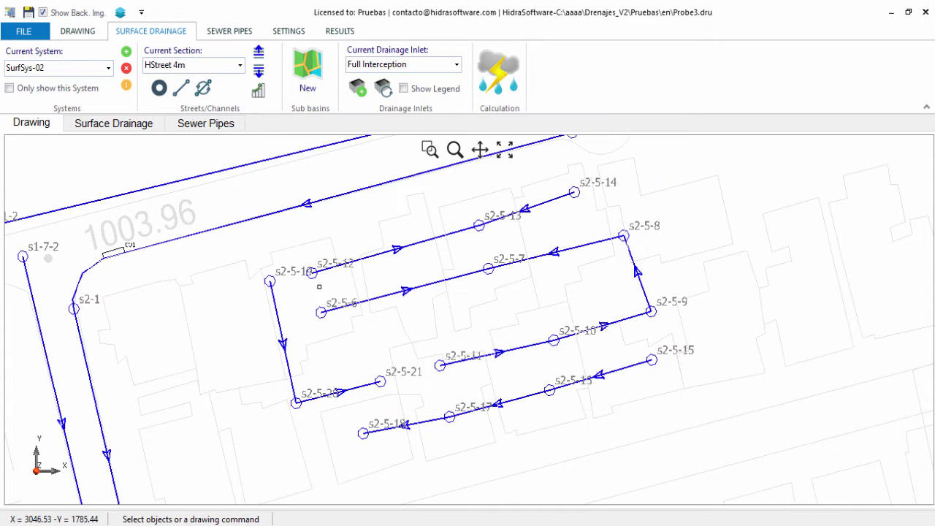
- Delete the trial streets and points among the building blocks, except s2-5-13, s2-5-14, the street joining them, and s2-5-8
scroll(294, 274, down, 2)
drag(261, 246, 592, 398)
key(Delete)
click(539, 333)
drag(283, 257, 457, 440)
key(Delete)
click(549, 330)
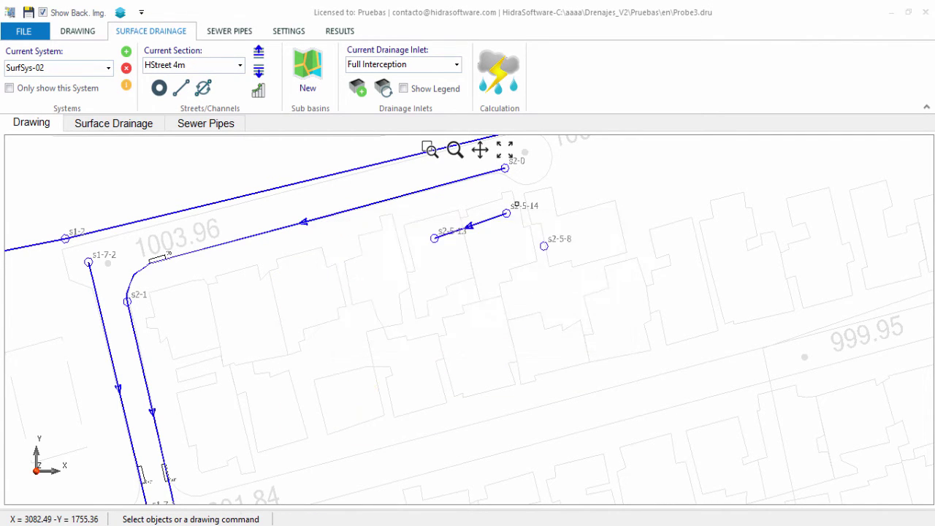
- Review the elevation estimation option in the properties of point s2-5-14 without changes, and locate the Set Elevations tool
scroll(516, 198, up, 4)
click(499, 248)
right_click(511, 255)
click(539, 266)
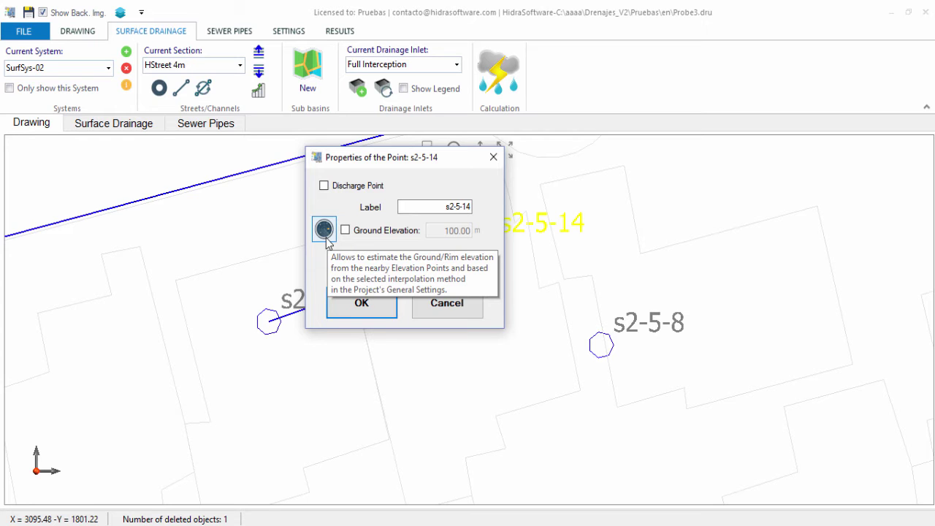
click(458, 309)
click(80, 32)
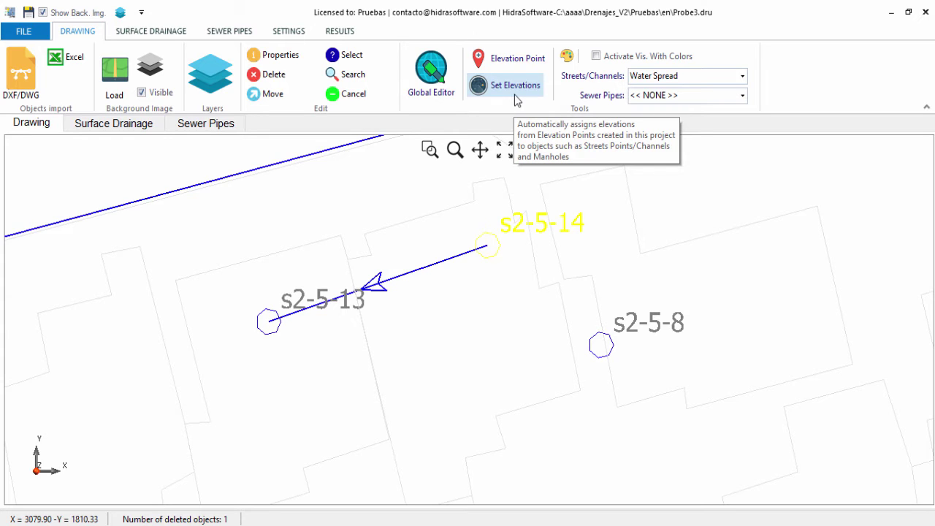
key(Escape)
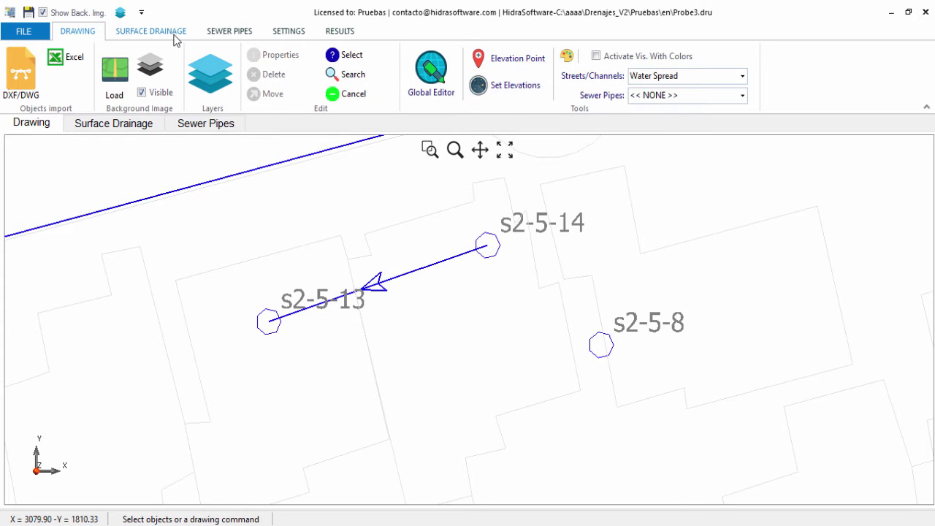
- Delete the remaining trial street between s2-5-13 and s2-5-14 together with its points and point s2-5-8
click(174, 33)
scroll(533, 240, down, 3)
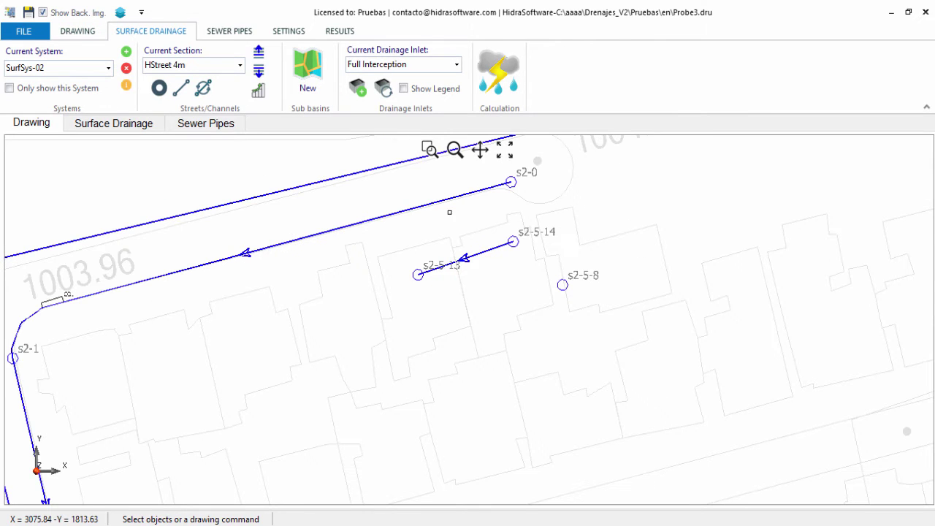
click(405, 224)
click(663, 348)
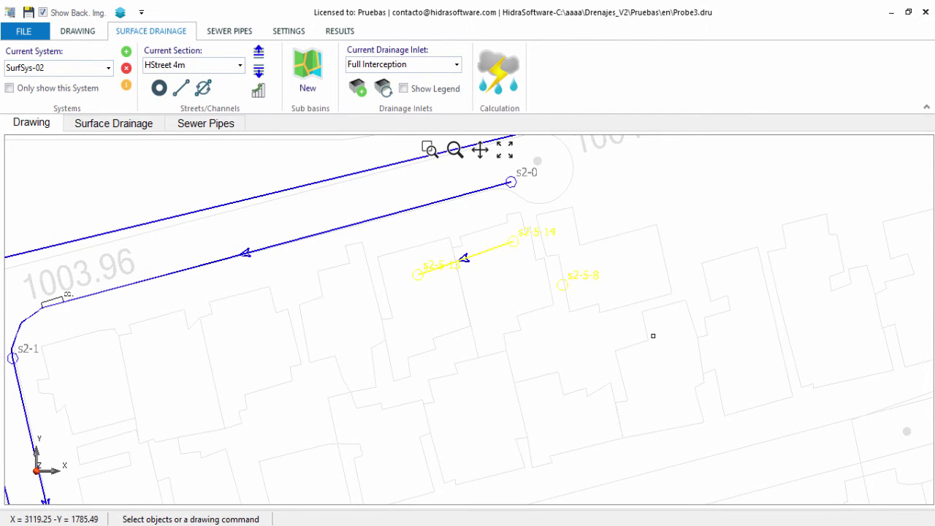
key(Delete)
click(559, 329)
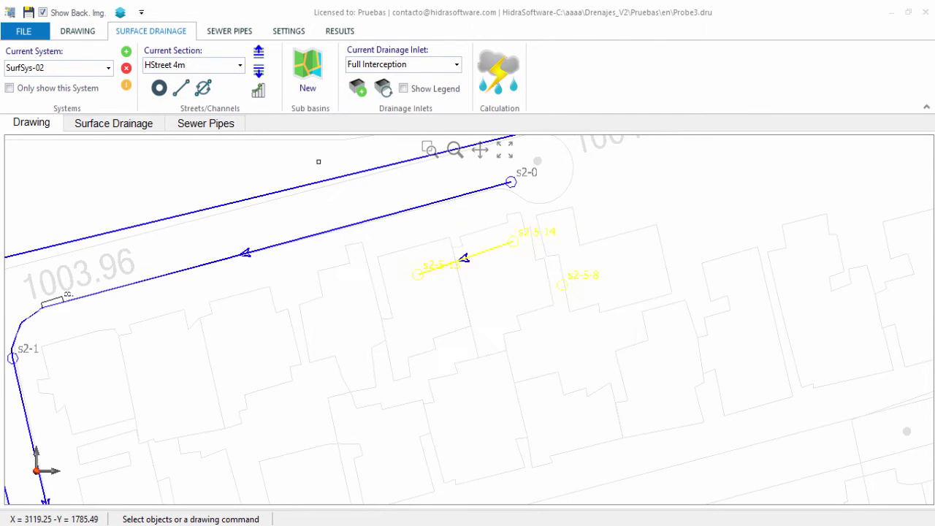
- Move the row s2-1 -- s2-2 of the Streets/Channels Table two places down and back up again
click(116, 124)
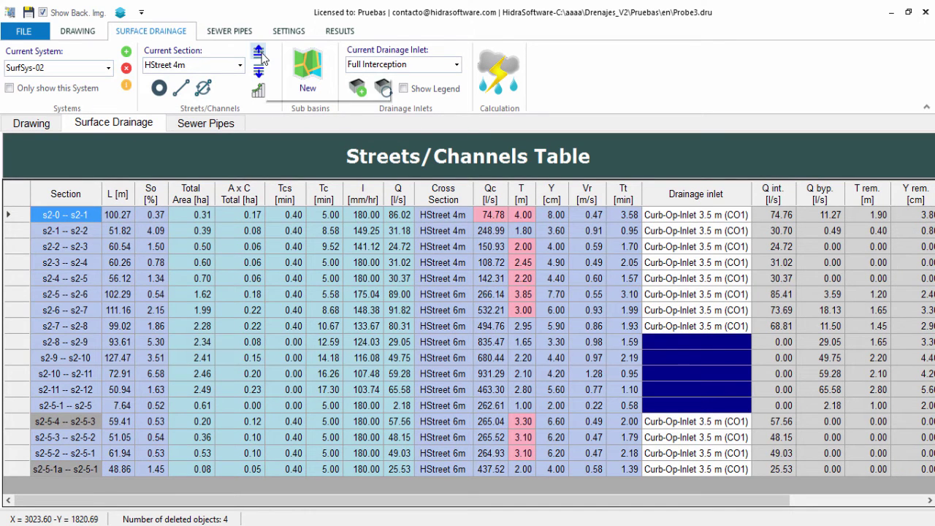
click(50, 232)
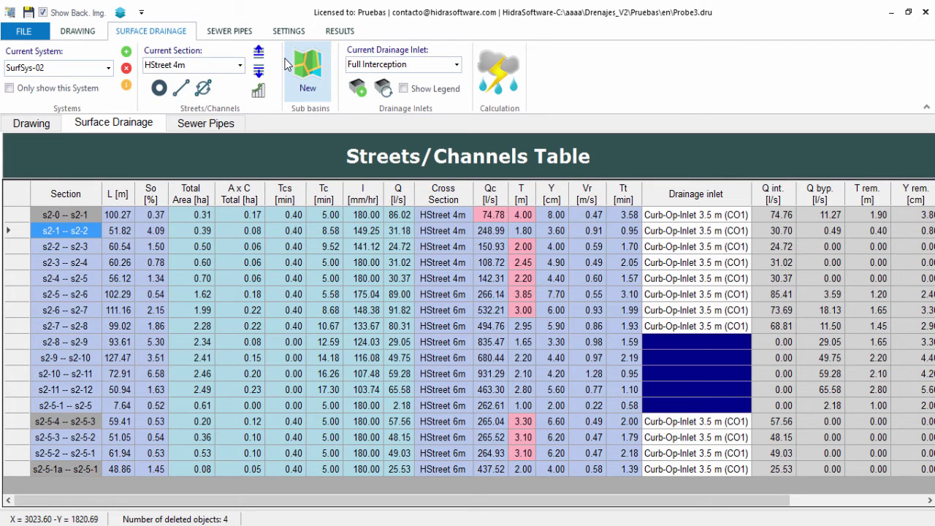
click(259, 71)
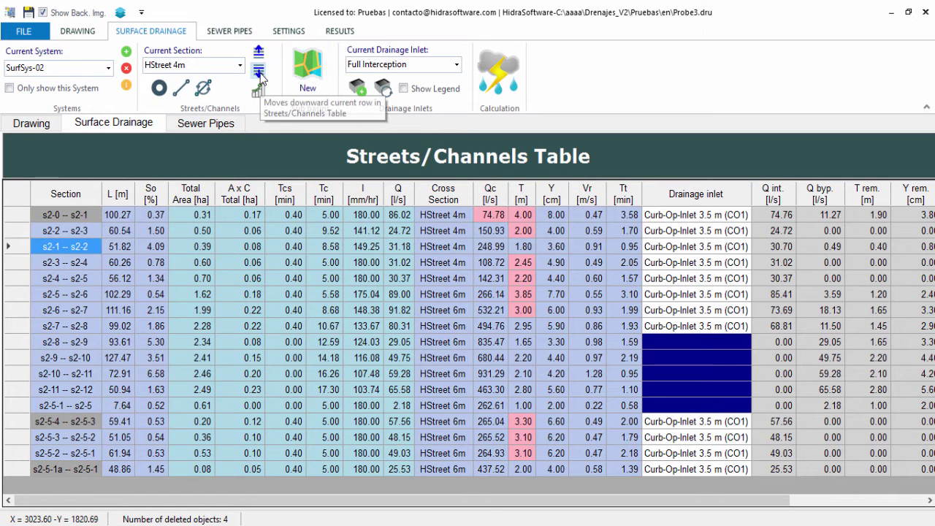
click(259, 71)
click(259, 52)
click(260, 51)
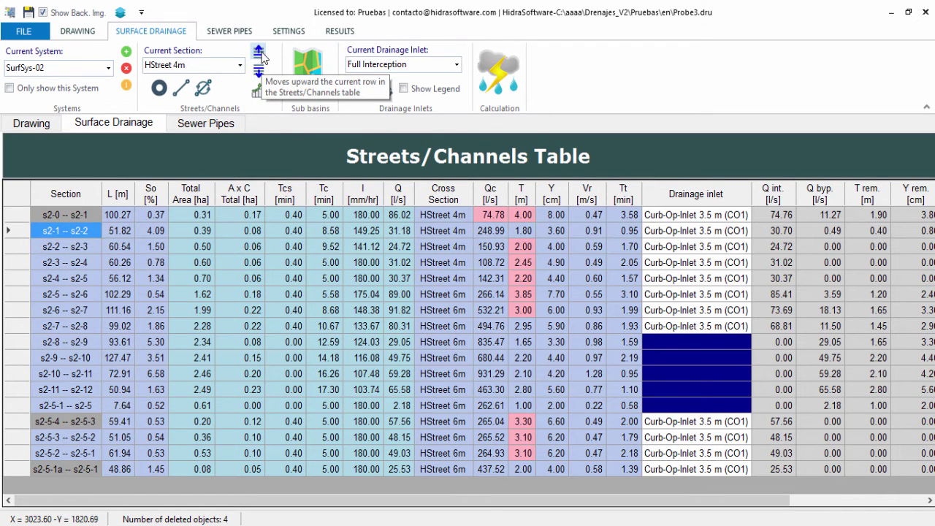
- Sort the Streets/Channels Table automatically, accepting the permanent reordering, and inspect the rows s2-5-4 -- s2-5-3 and s2-1 -- s2-2
click(258, 92)
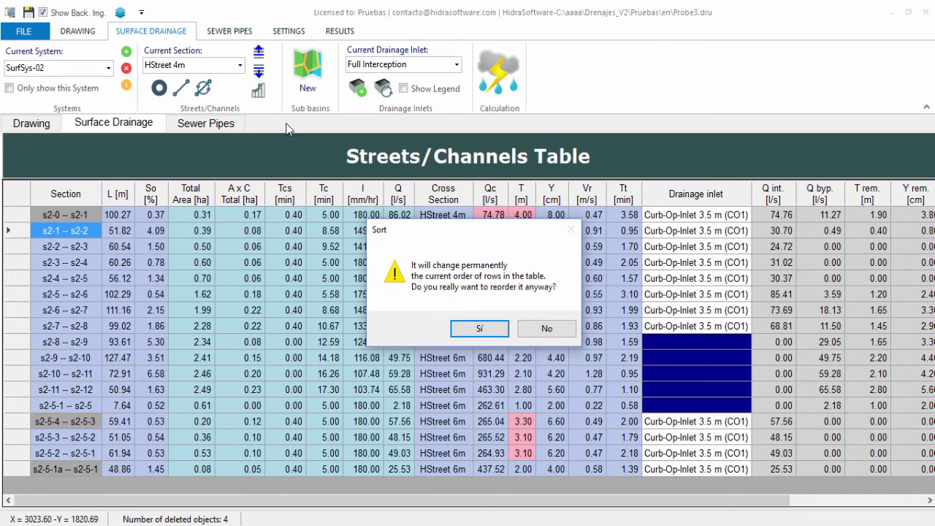
click(479, 328)
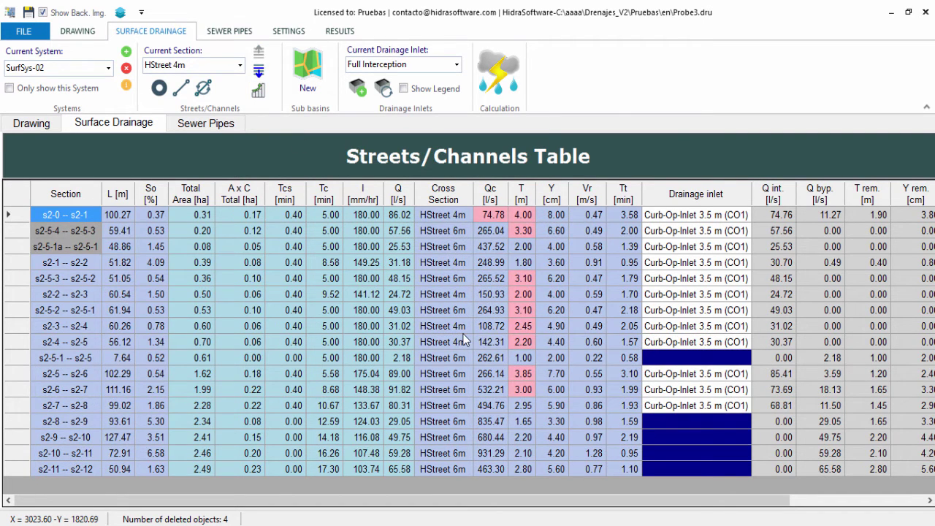
click(60, 231)
click(70, 260)
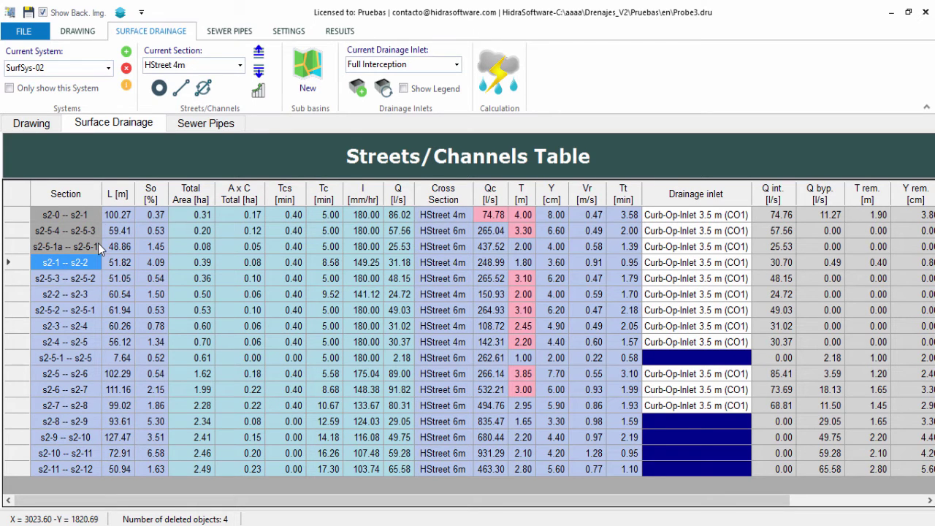
- Examine the final rows of the Streets/Channels Table and the outlet point s2-12 at the downstream end of the street system drawing
click(80, 457)
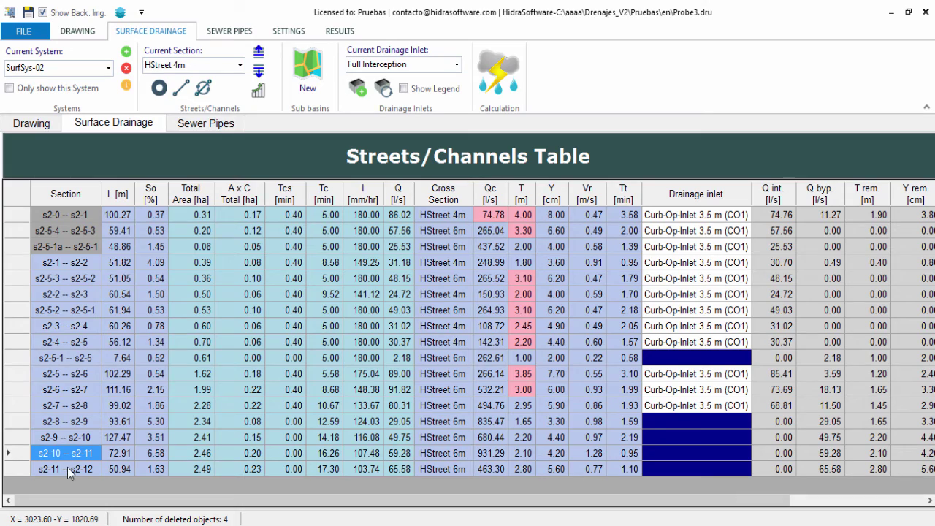
click(50, 126)
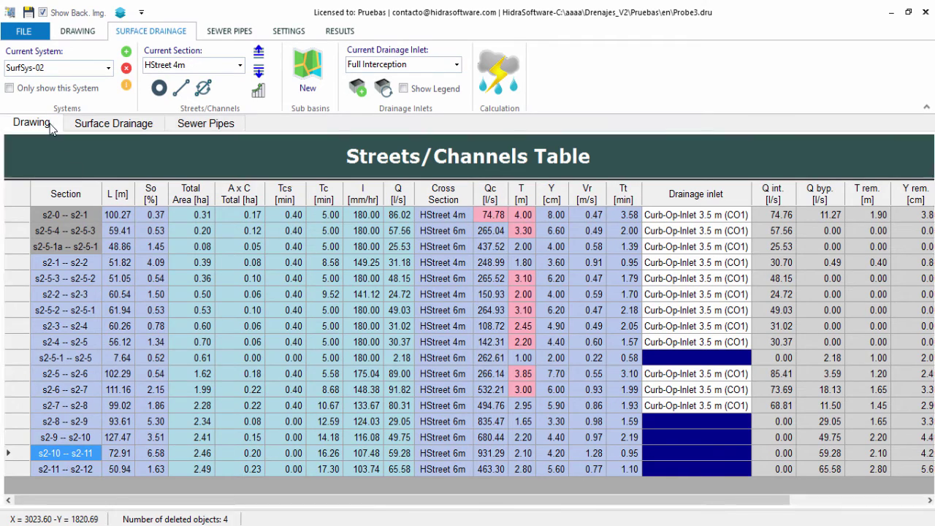
scroll(369, 256, down, 2)
scroll(636, 286, up, 3)
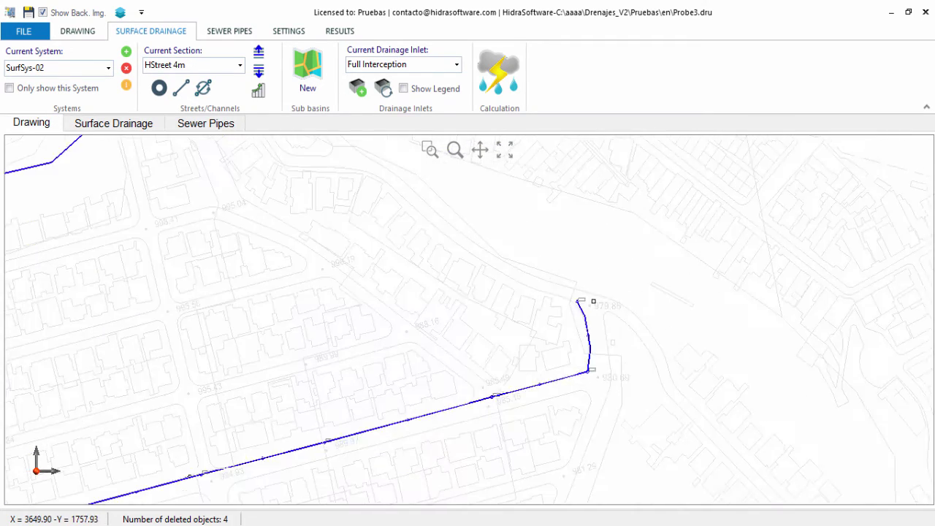
scroll(593, 301, up, 3)
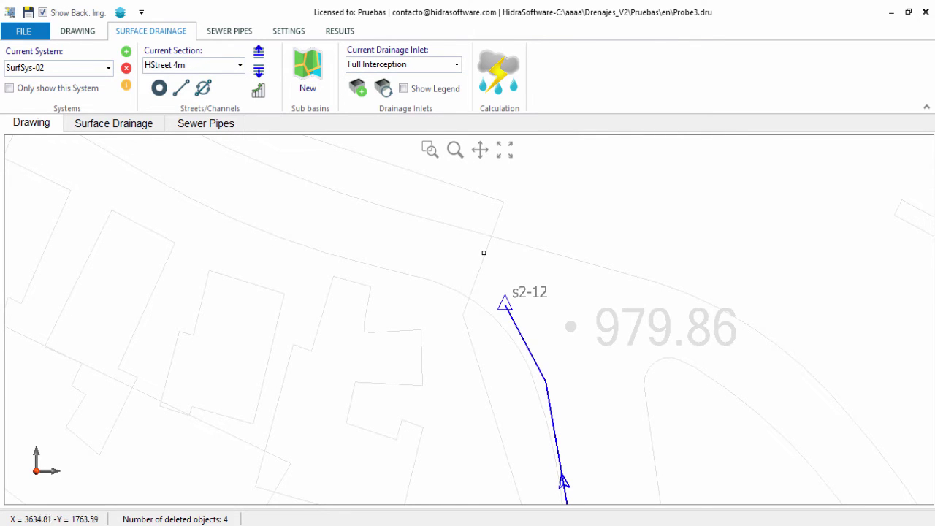
scroll(684, 209, down, 5)
scroll(271, 333, up, 2)
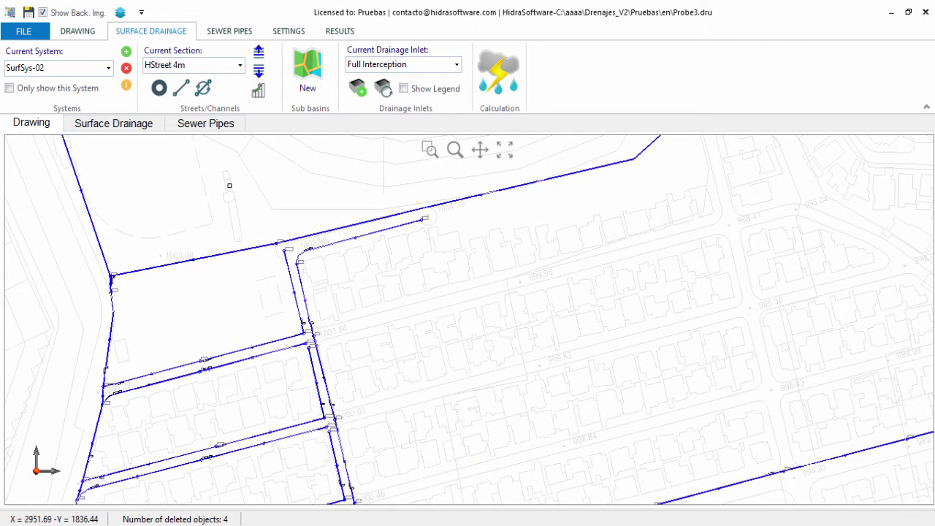
scroll(229, 185, down, 1)
drag(229, 185, 206, 185)
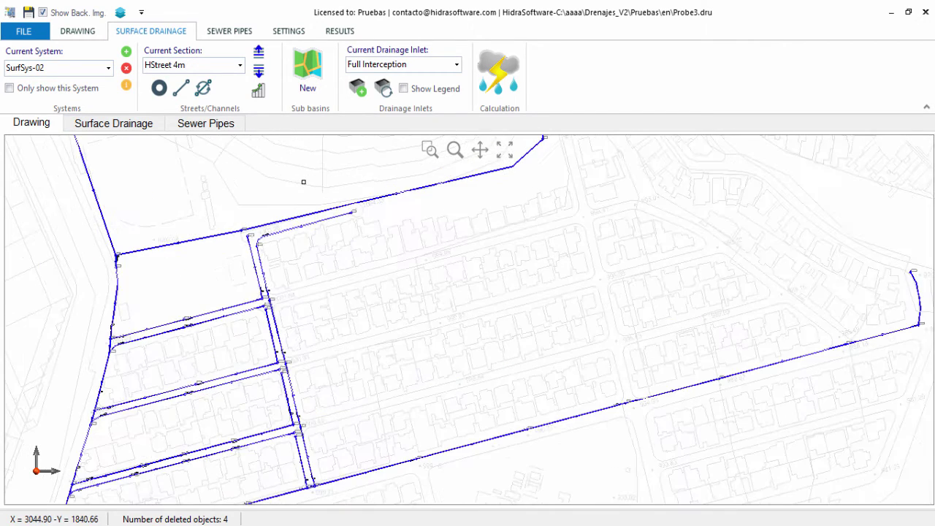
- Turn on the display of the sub basins in the drawing and examine how they border the streets
click(120, 13)
click(534, 219)
click(424, 401)
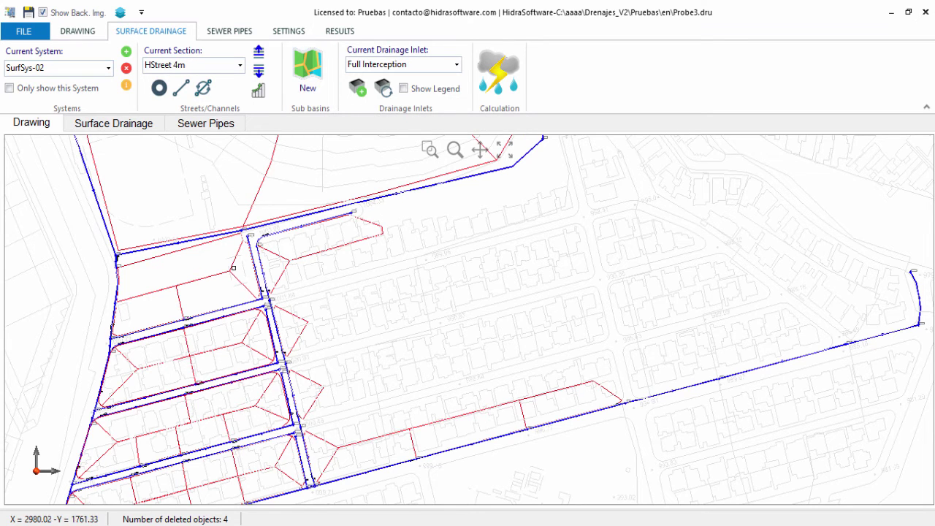
scroll(150, 277, up, 3)
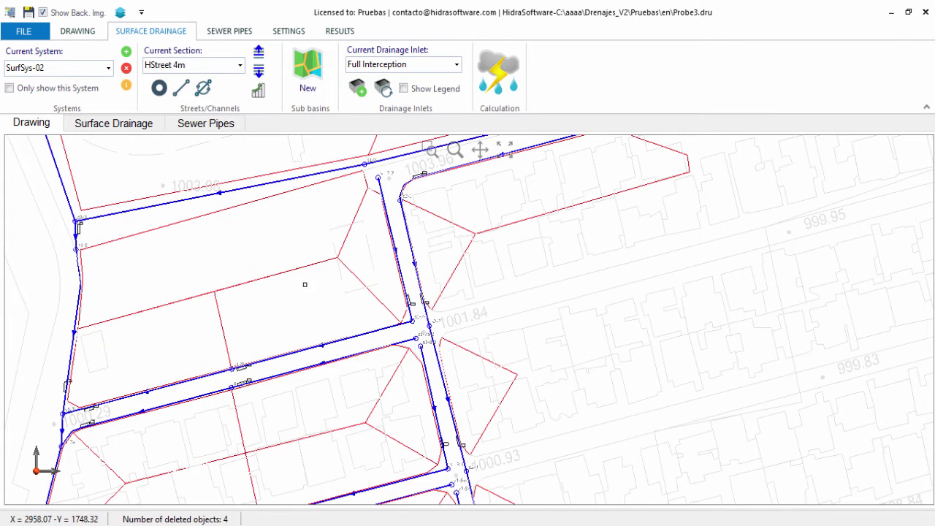
scroll(359, 314, down, 3)
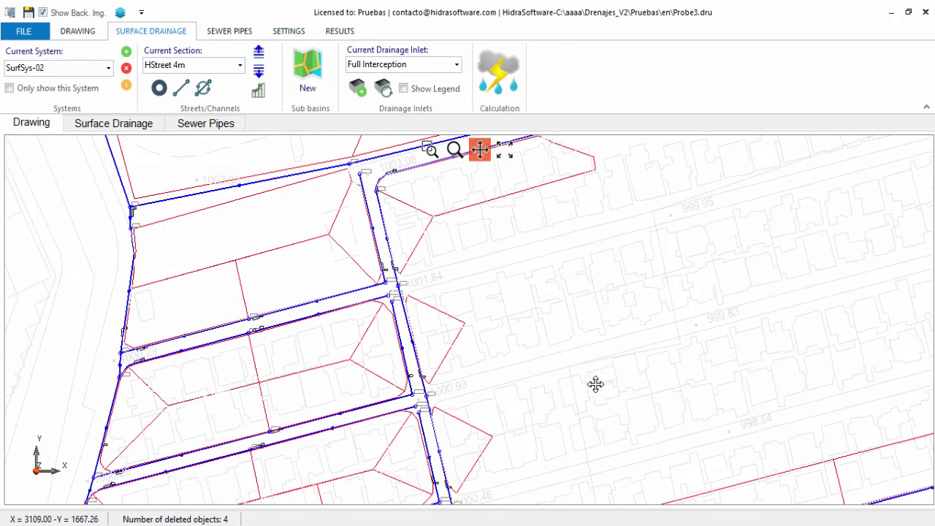
key(Escape)
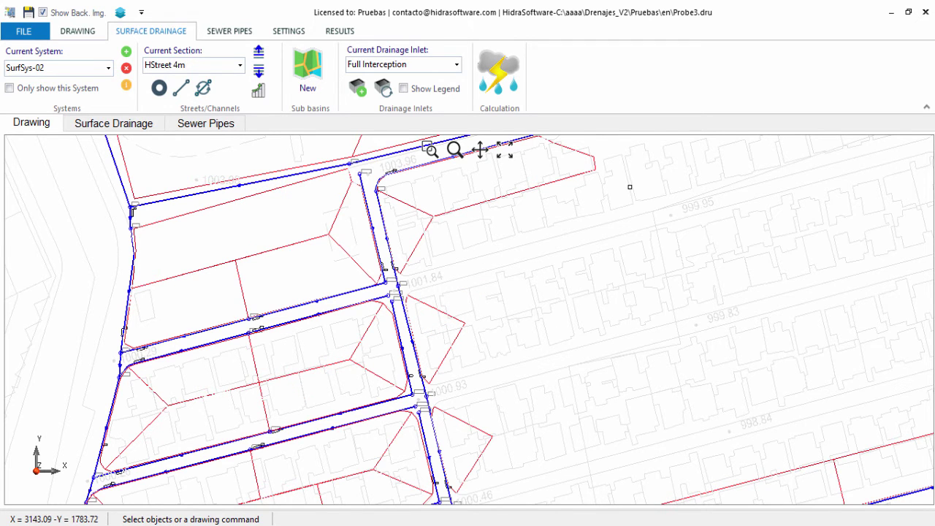
- Draw a new six-vertex sub basin polygon over the blocks between elevation labels 1001.84 and 999.95
scroll(630, 187, up, 1)
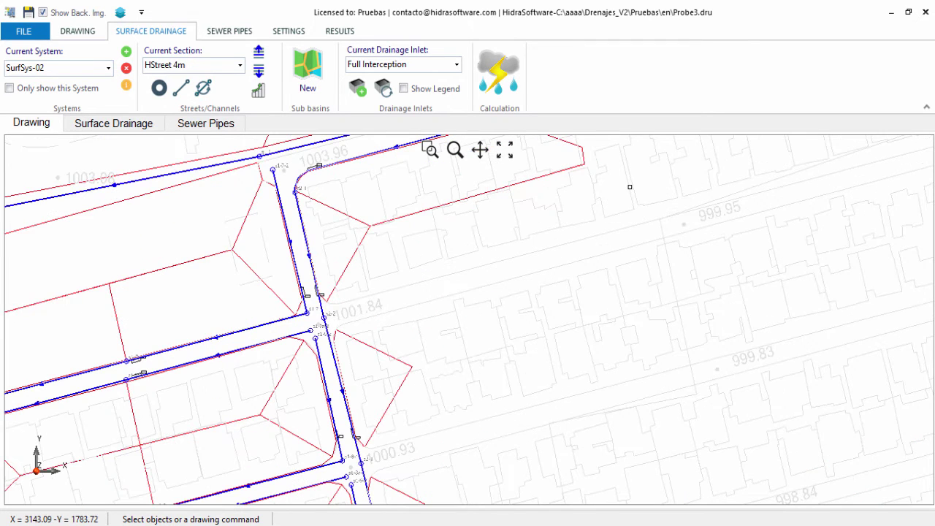
click(323, 89)
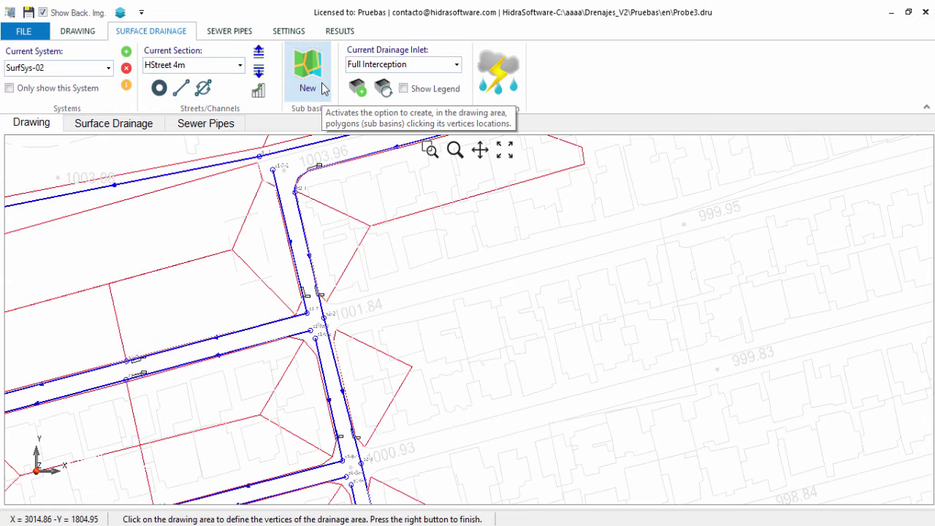
click(467, 233)
click(423, 273)
click(499, 342)
click(592, 285)
click(599, 216)
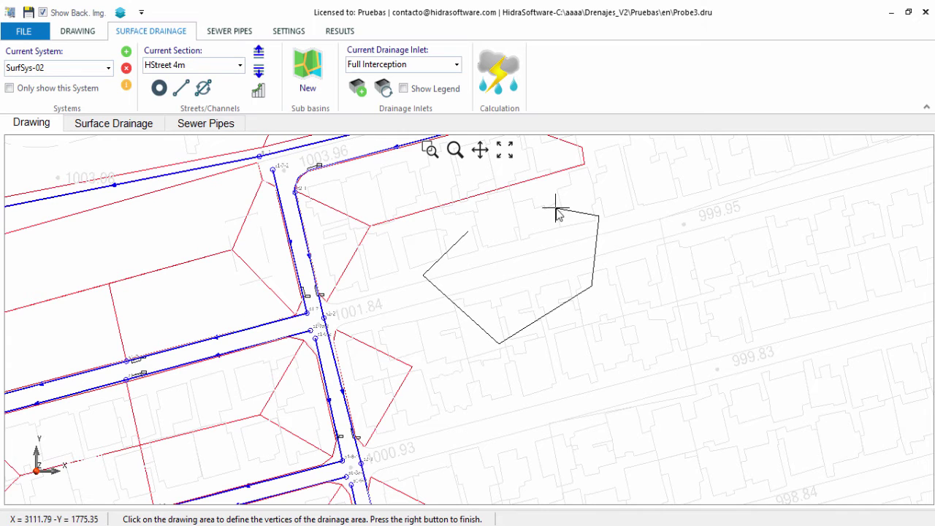
click(556, 211)
right_click(556, 210)
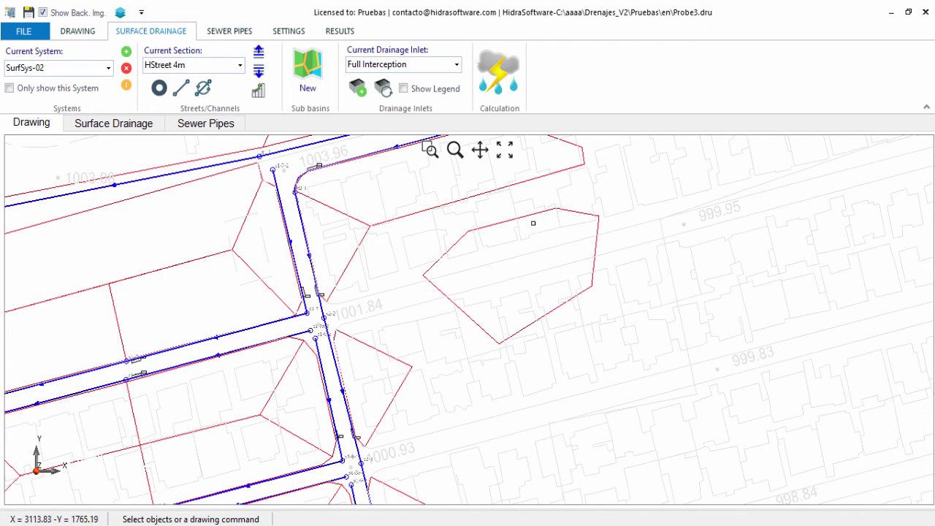
- Open the properties of the new sub basin and consult the Urban Runoff Coefficients reference table
scroll(461, 358, down, 2)
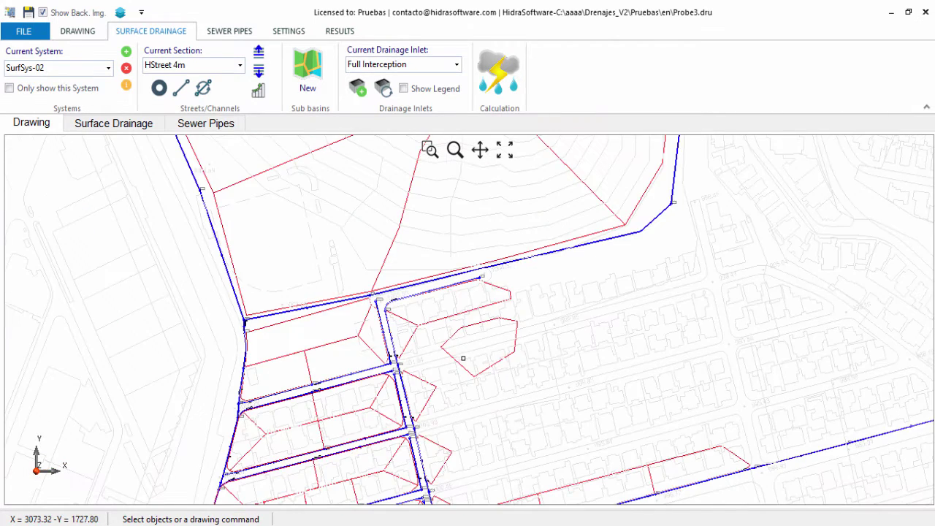
scroll(465, 351, up, 1)
scroll(432, 366, up, 1)
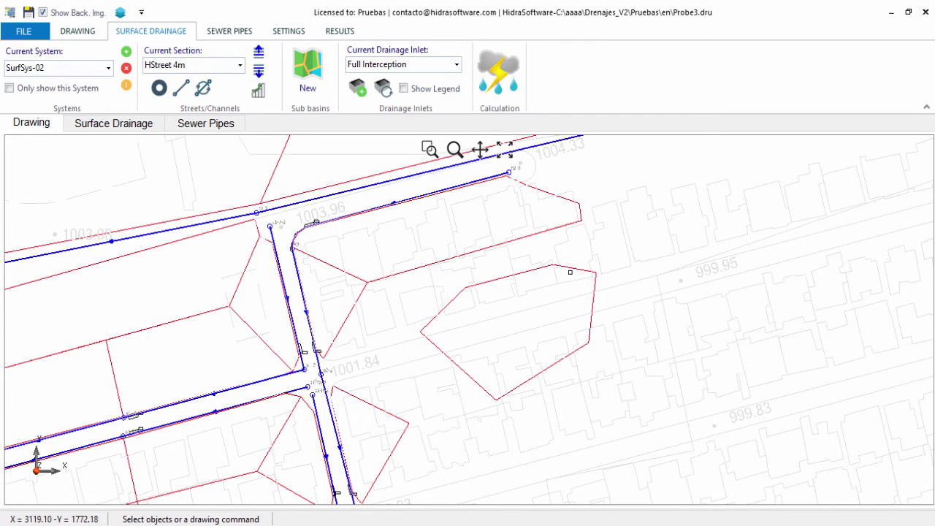
right_click(596, 257)
click(639, 265)
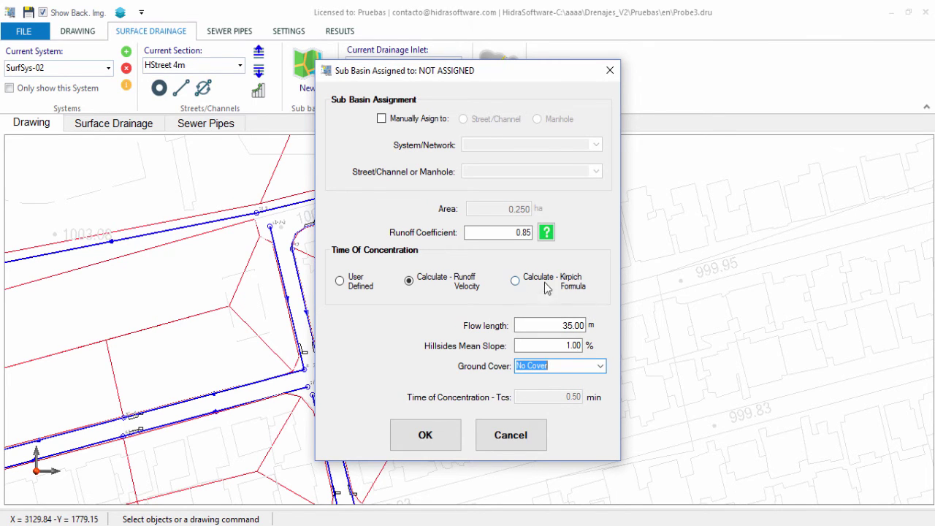
click(468, 235)
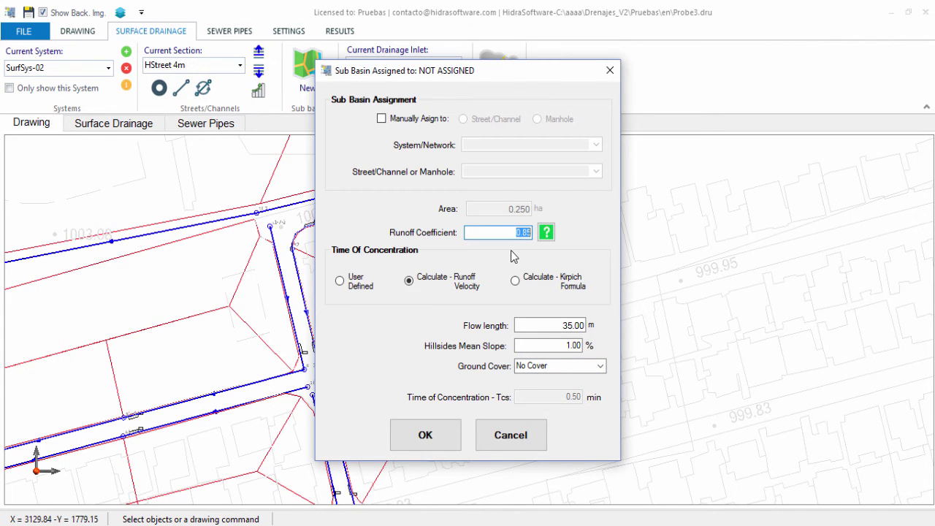
click(547, 236)
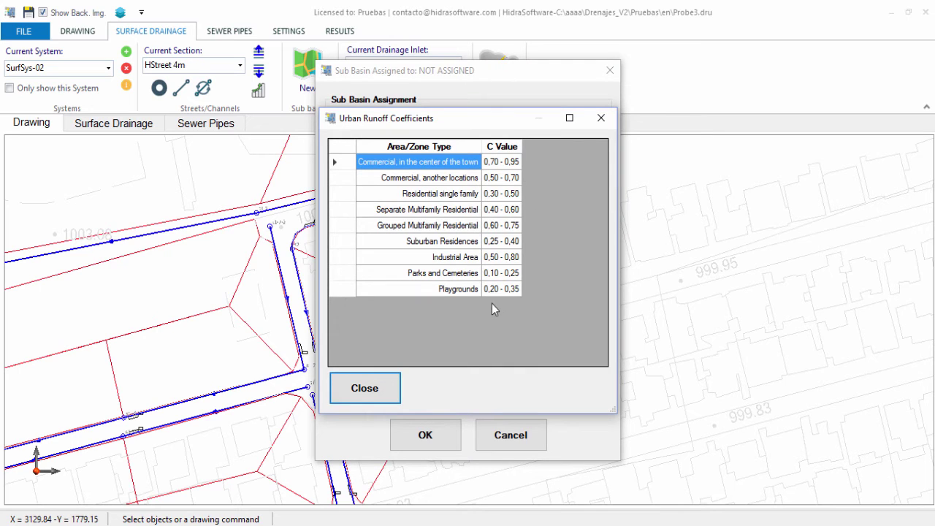
click(387, 398)
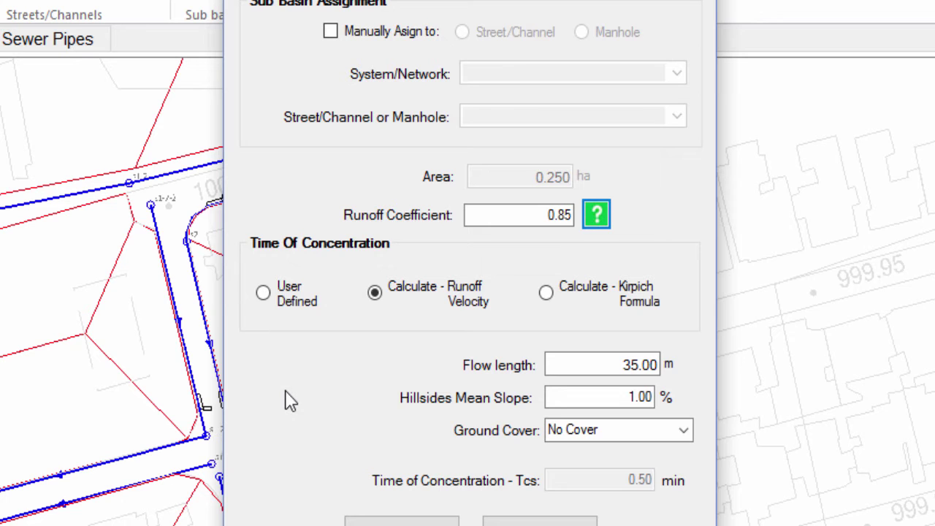
- Try the User Defined and Runoff Velocity time of concentration options, choosing Dense Veg./Crops as ground cover for the latter
click(289, 296)
double_click(619, 480)
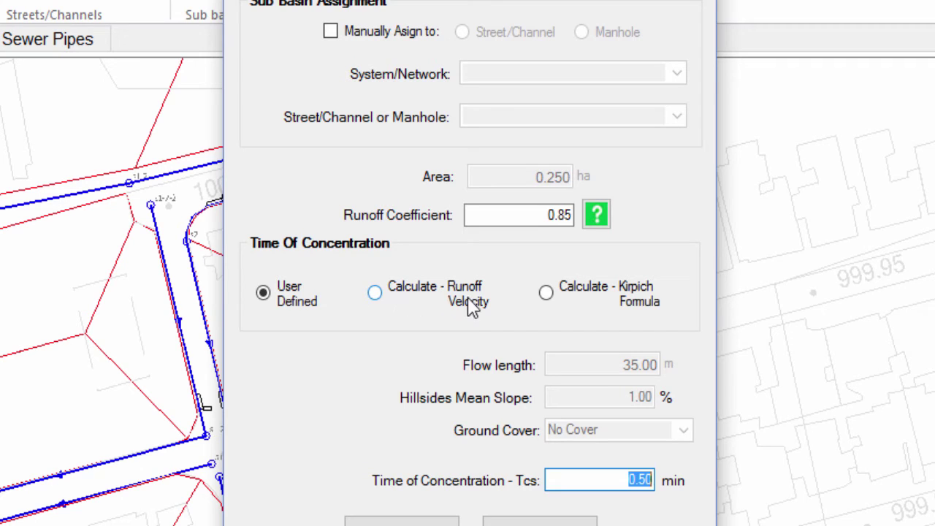
click(374, 294)
click(626, 372)
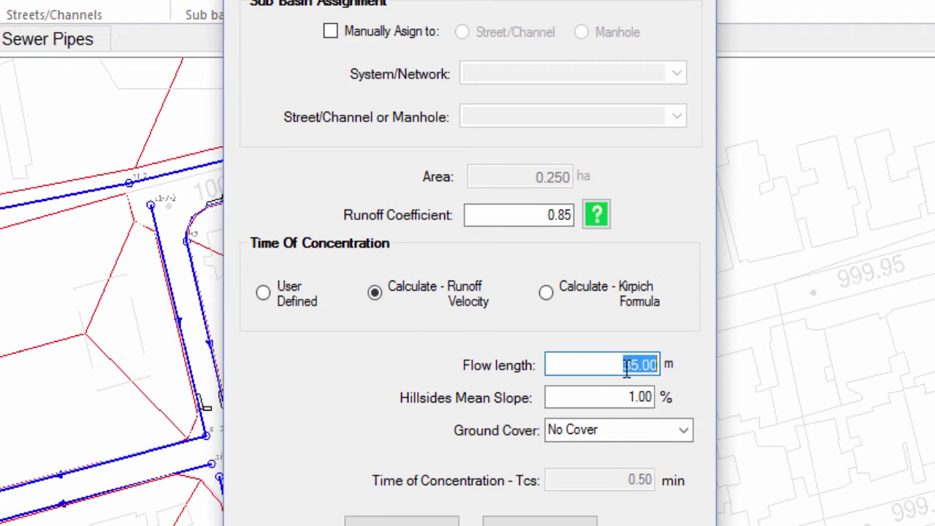
click(603, 392)
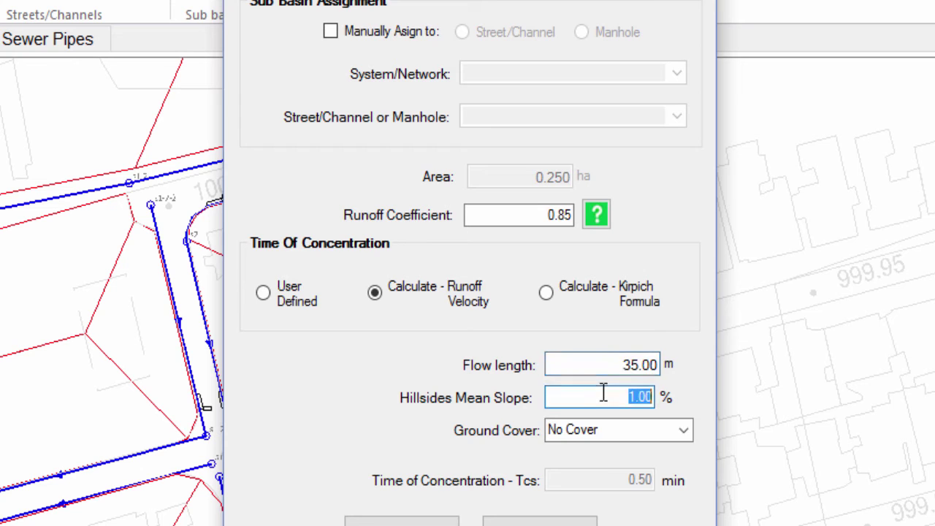
click(684, 431)
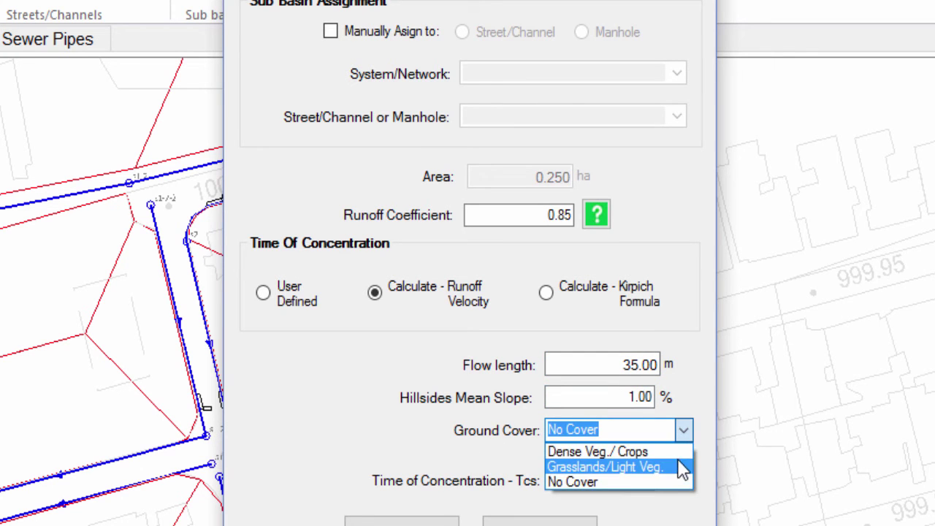
click(679, 451)
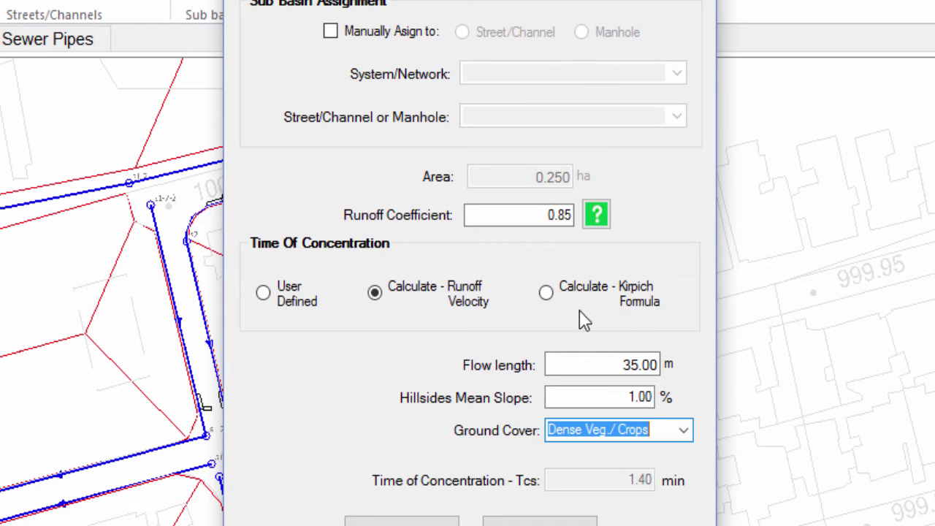
- Try the Kirpich Formula for the sub basin's time of concentration and review its flow length and flow path mean slope
click(549, 305)
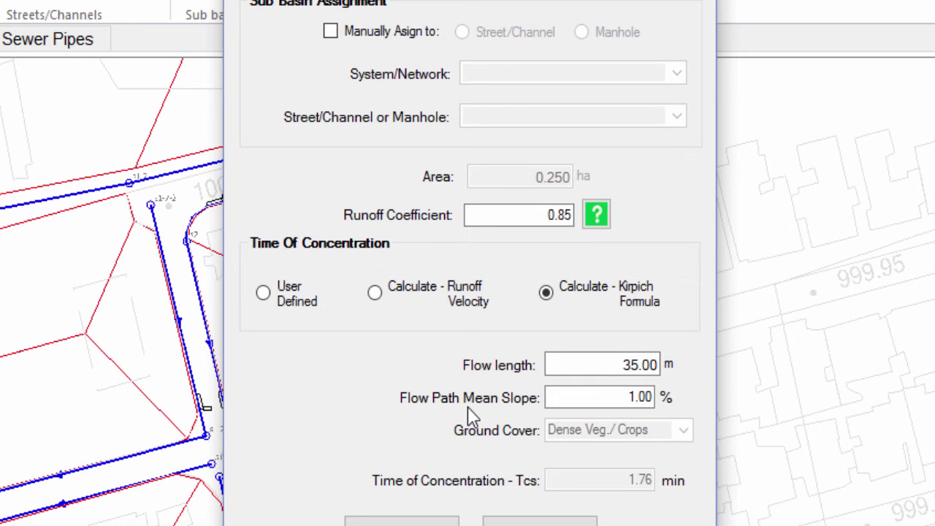
drag(548, 369, 722, 358)
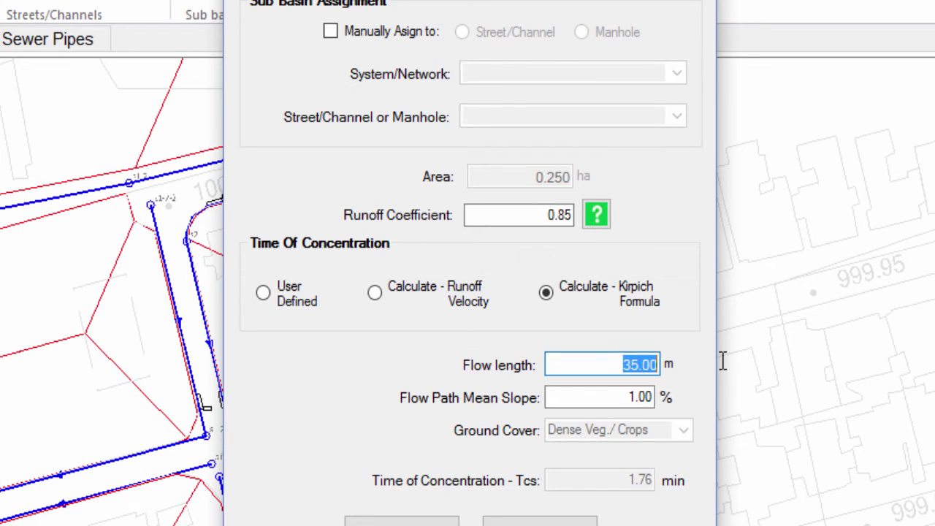
click(590, 395)
drag(590, 396, 707, 468)
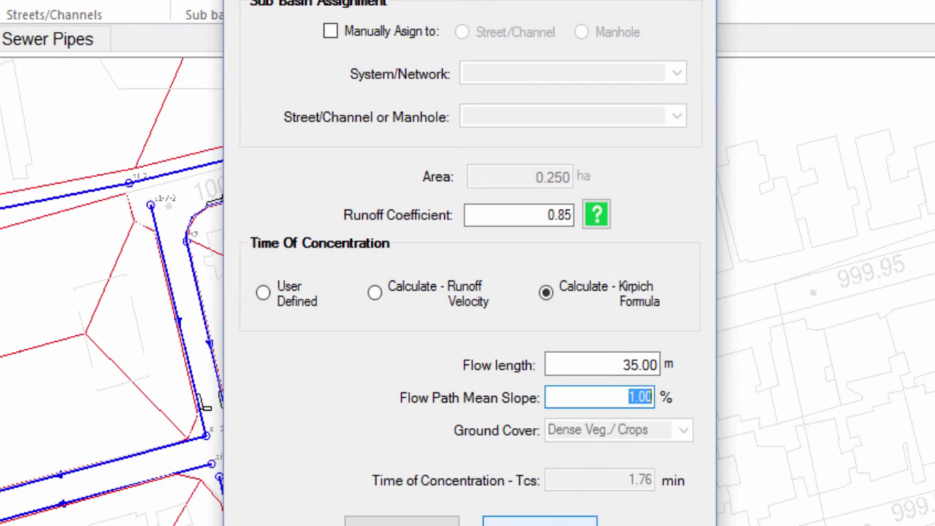
click(539, 522)
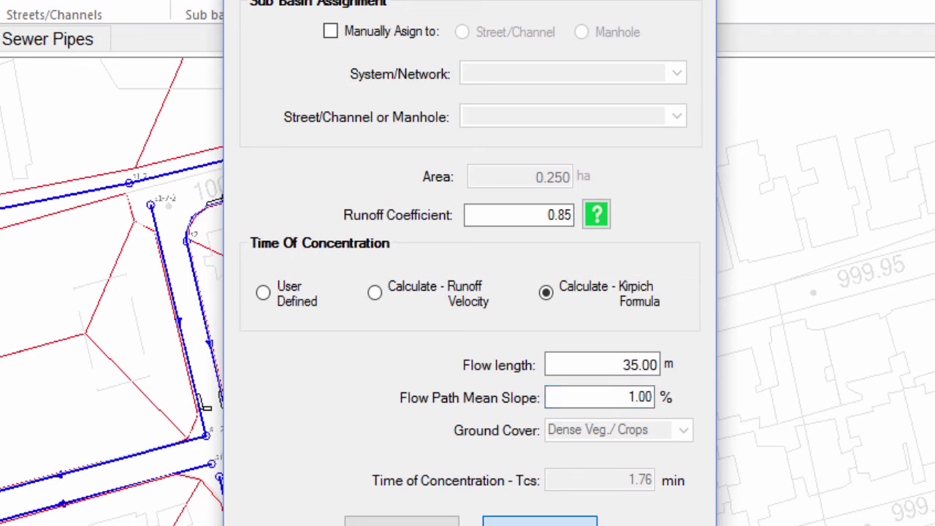
- Compare the time of concentration between the Runoff Velocity and Kirpich Formula methods, and discard the sub basin property changes
click(462, 298)
click(601, 296)
click(474, 305)
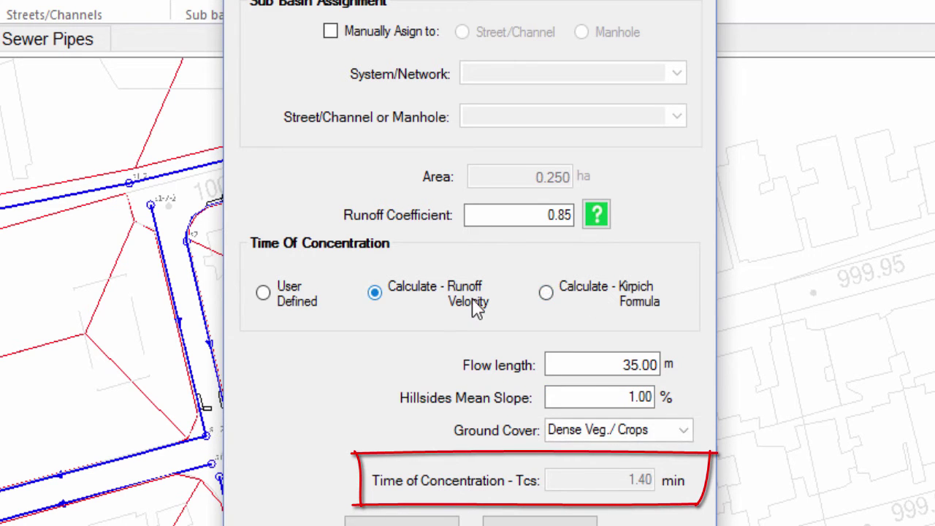
click(600, 293)
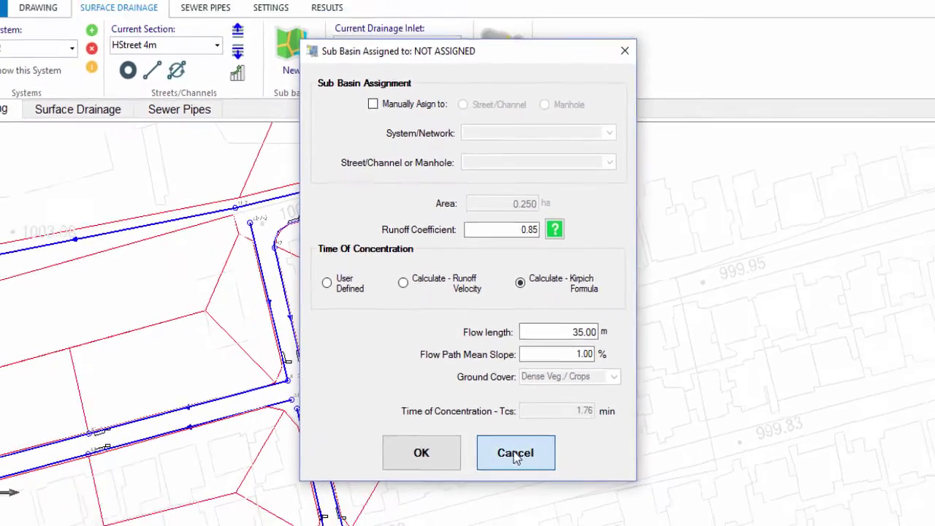
click(516, 453)
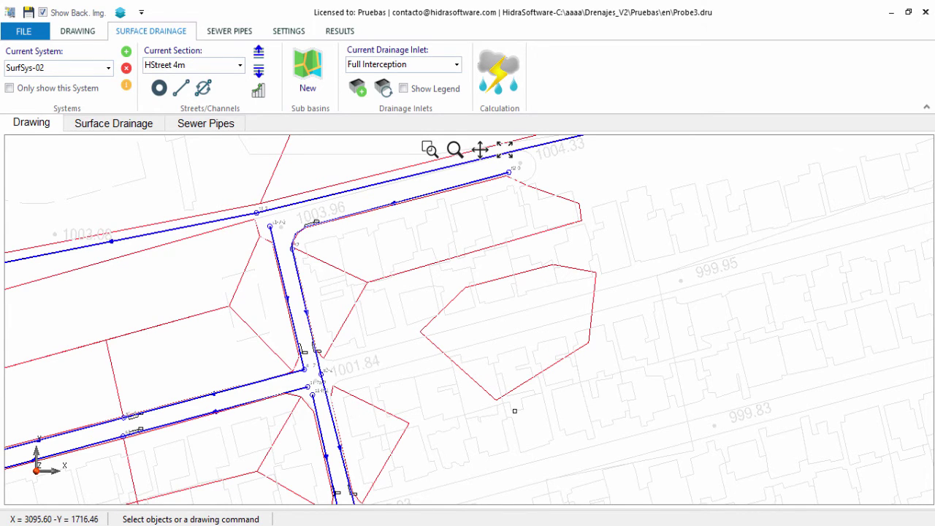
- Review the default sub basin parameters in the General Settings and close them without saving changes
click(303, 32)
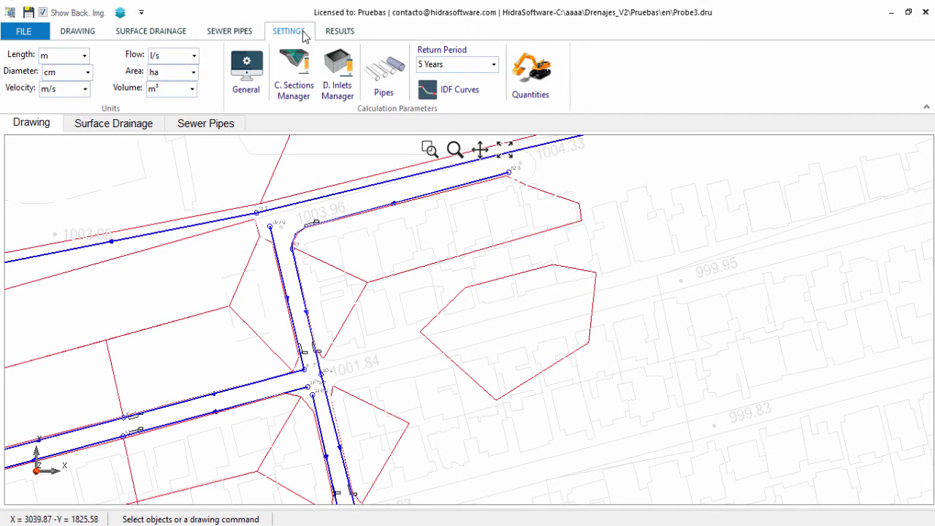
click(245, 93)
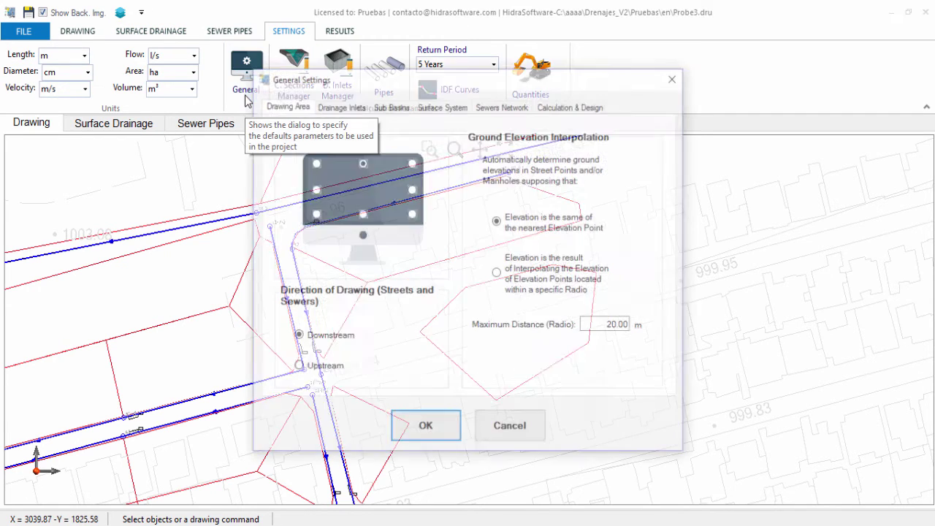
click(386, 106)
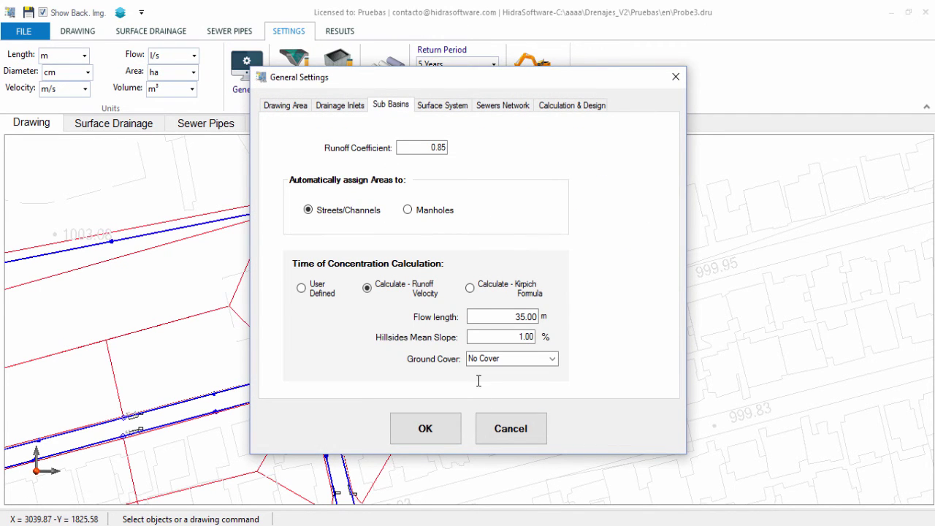
click(492, 429)
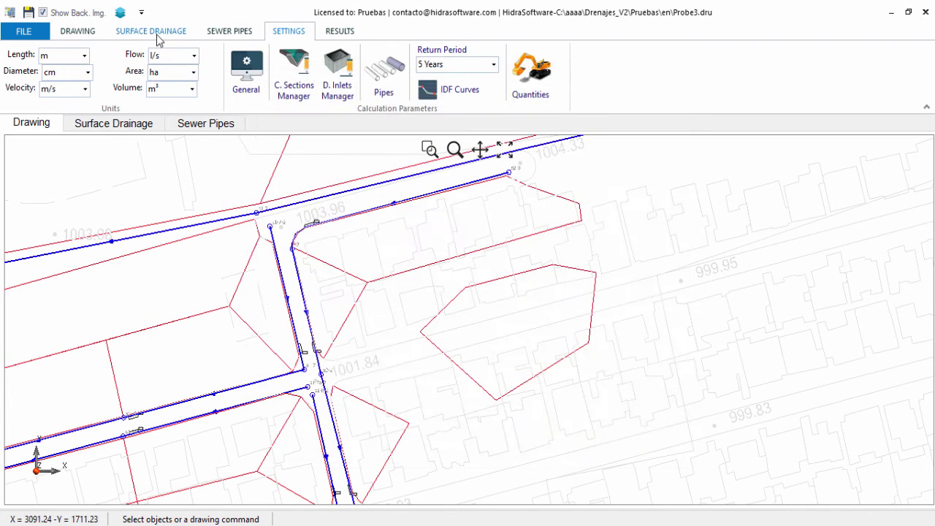
- Run the surface drainage calculation so the sub basins are automatically assigned
click(153, 33)
click(499, 86)
click(595, 326)
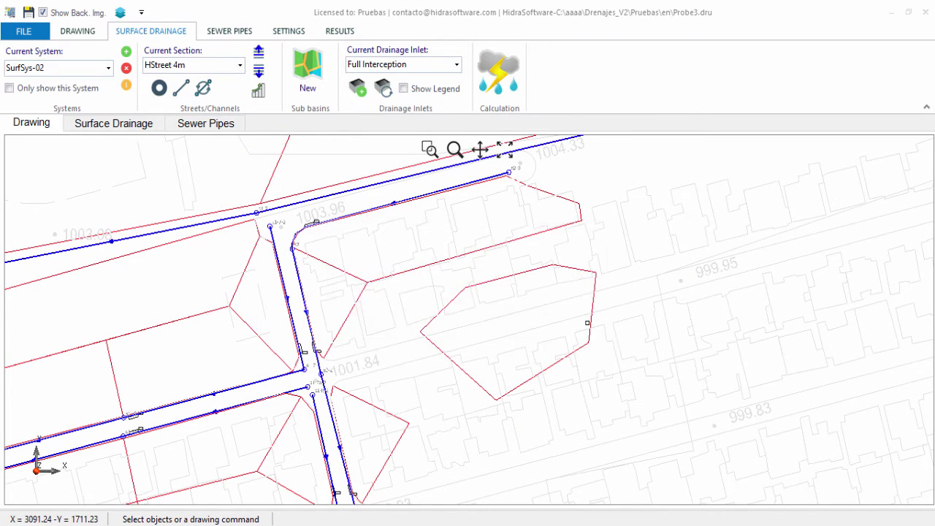
- Make the Assigning lines - Sub basins project layer visible and leave no object selected
click(120, 12)
click(531, 238)
click(531, 238)
click(431, 403)
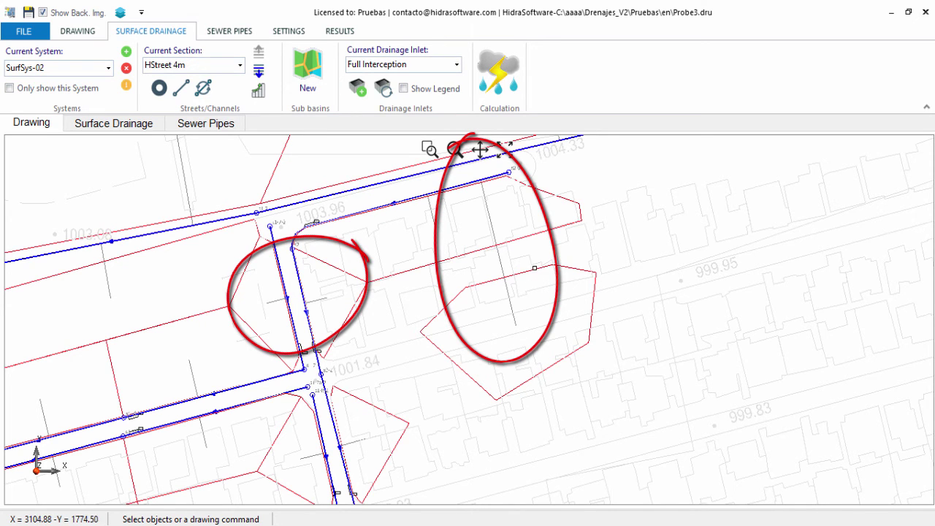
click(534, 268)
right_click(573, 249)
key(Escape)
- Open the properties of street s2-0 -- s2-1 and review the sub basins assigned to it
click(458, 185)
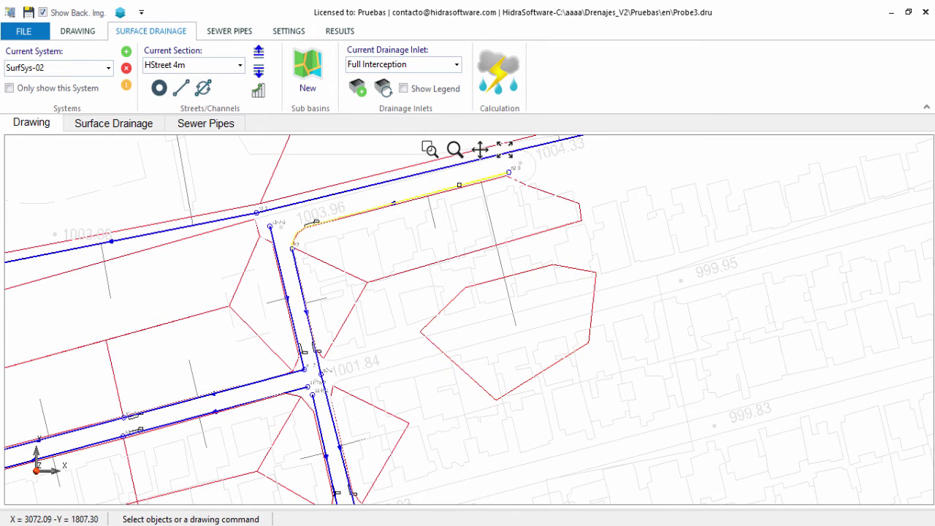
right_click(457, 182)
click(501, 188)
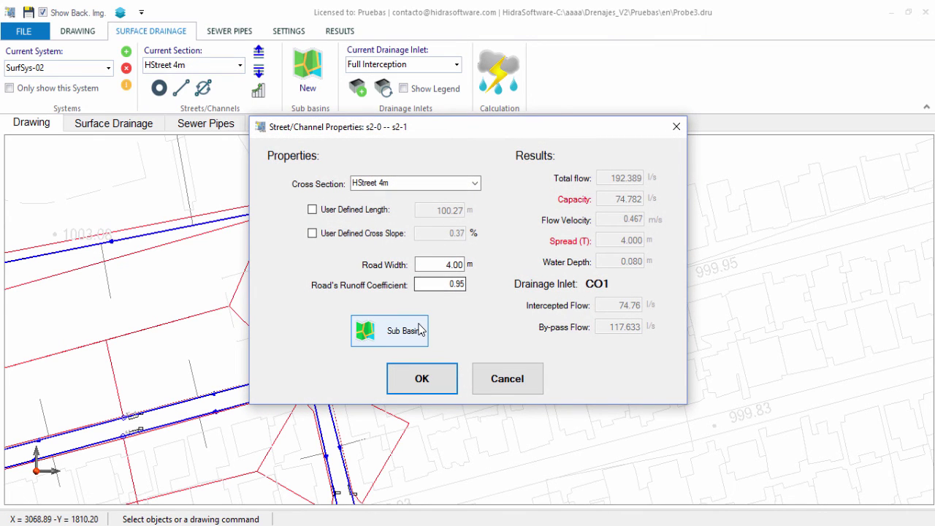
click(420, 330)
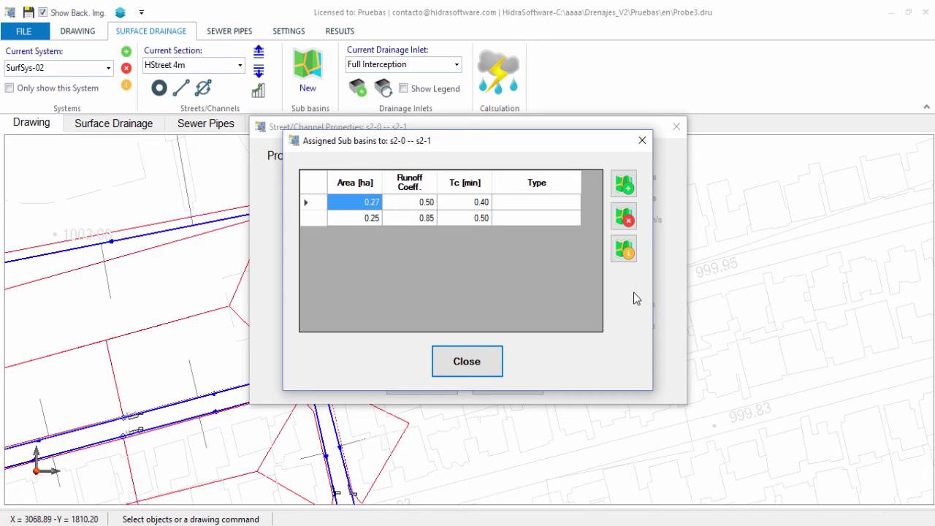
- Add a sub basin with an area of 2 ha to street s2-0 -- s2-1, keeping the default runoff parameters
click(632, 196)
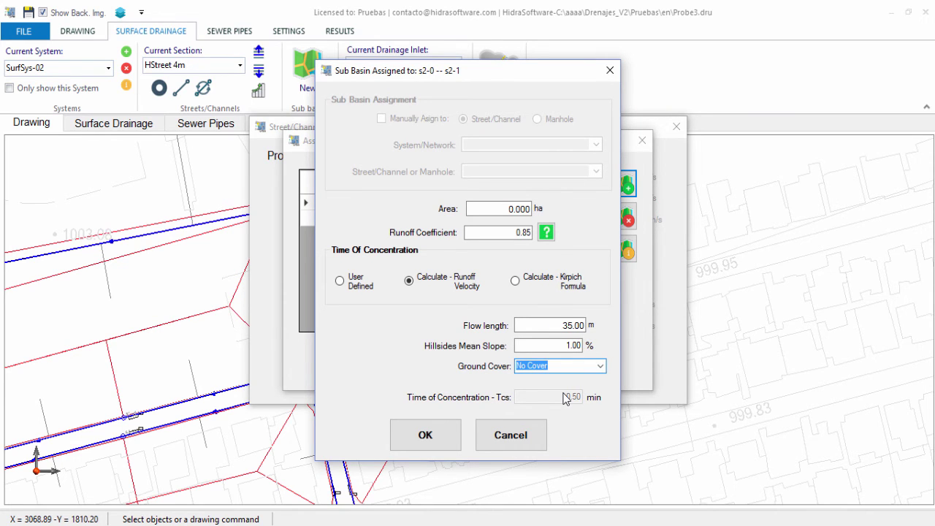
drag(468, 208, 592, 210)
text(2)
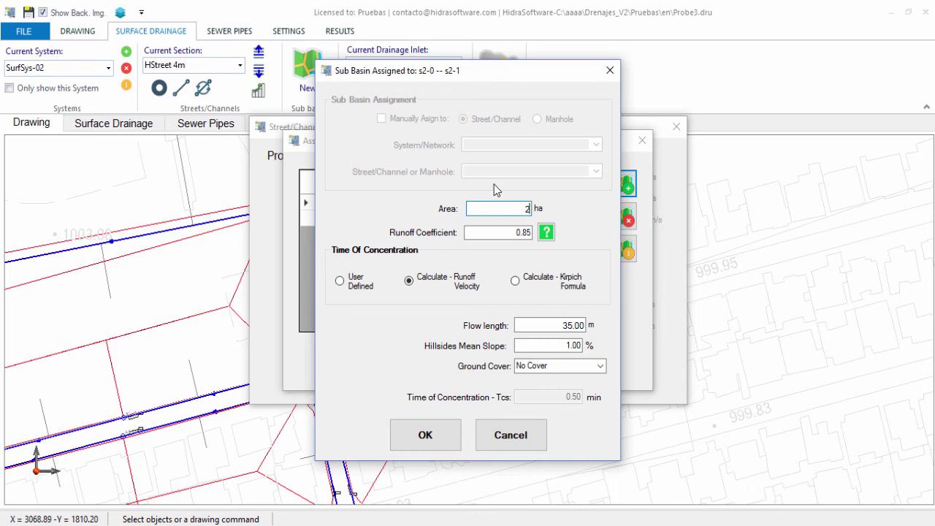
click(433, 442)
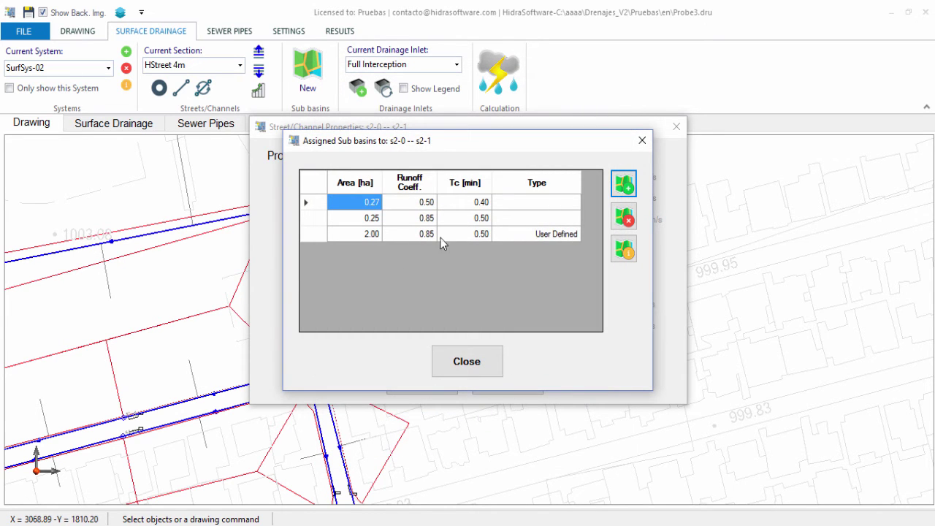
- Delete the user-defined 2 ha sub basin from the street's assigned list and cancel out of the street properties
click(349, 234)
click(624, 217)
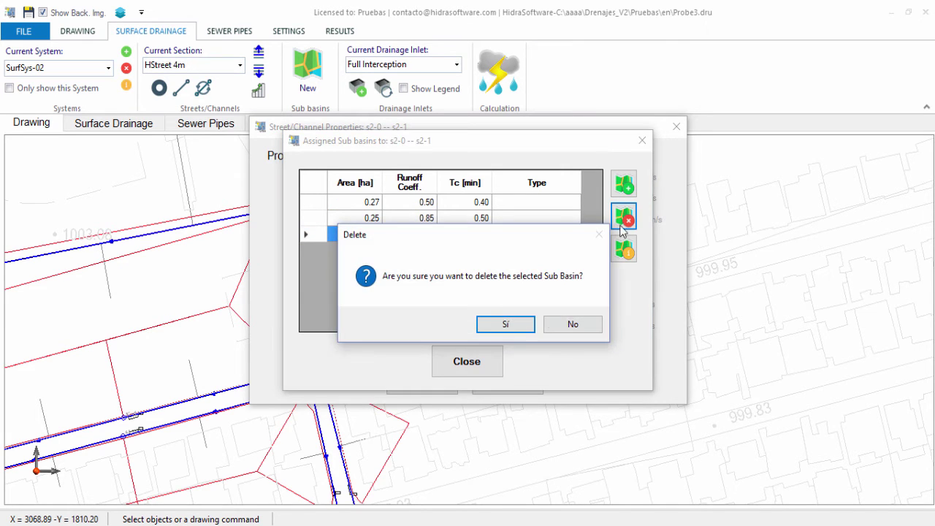
click(512, 326)
click(482, 378)
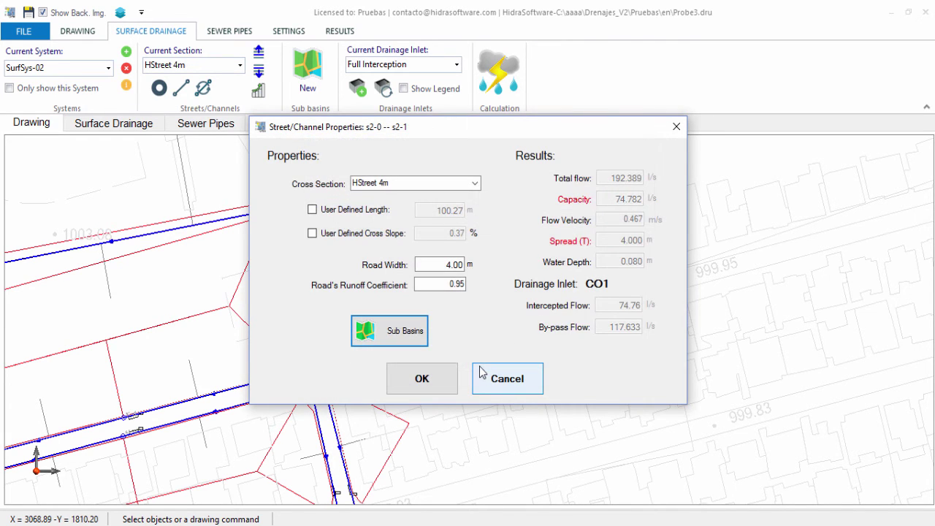
click(501, 378)
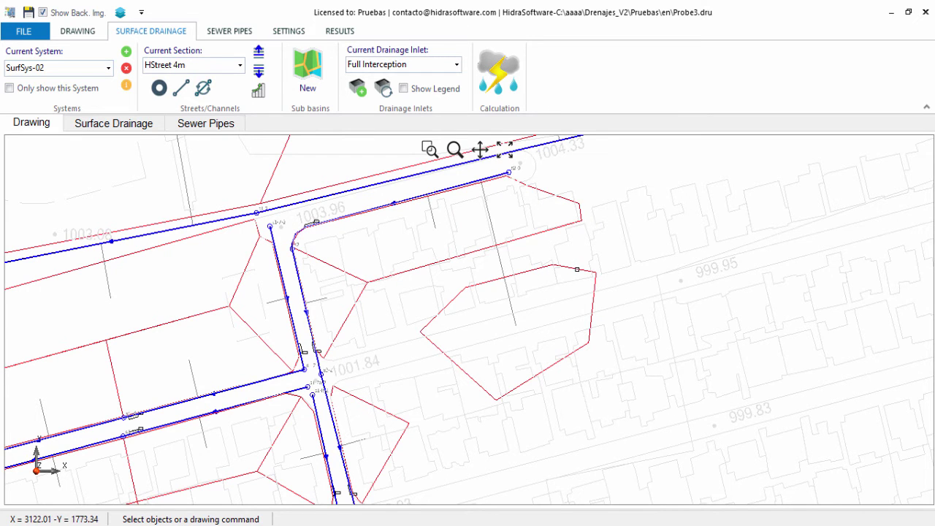
- Open the properties of the new sub basin south of street s2-0 -- s2-1 and enable manual assignment to a manhole
click(620, 265)
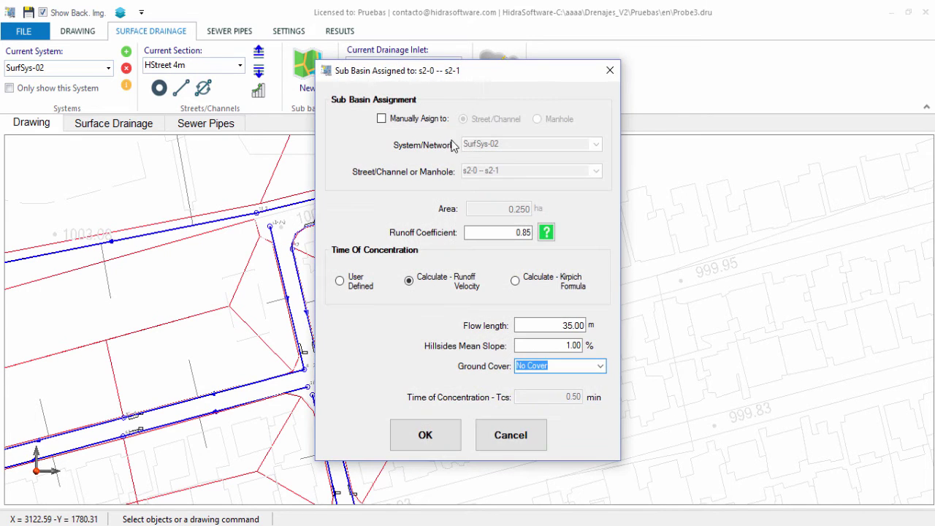
click(382, 120)
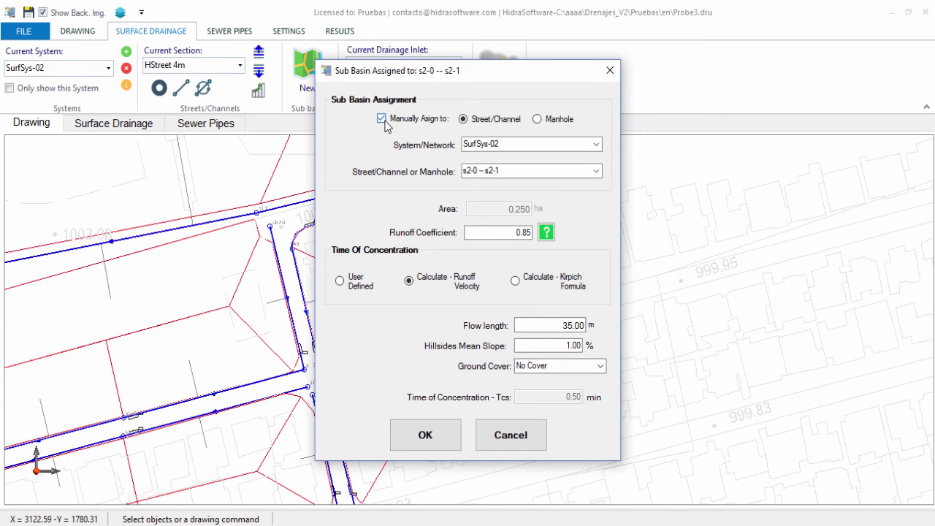
click(569, 121)
drag(516, 75, 584, 75)
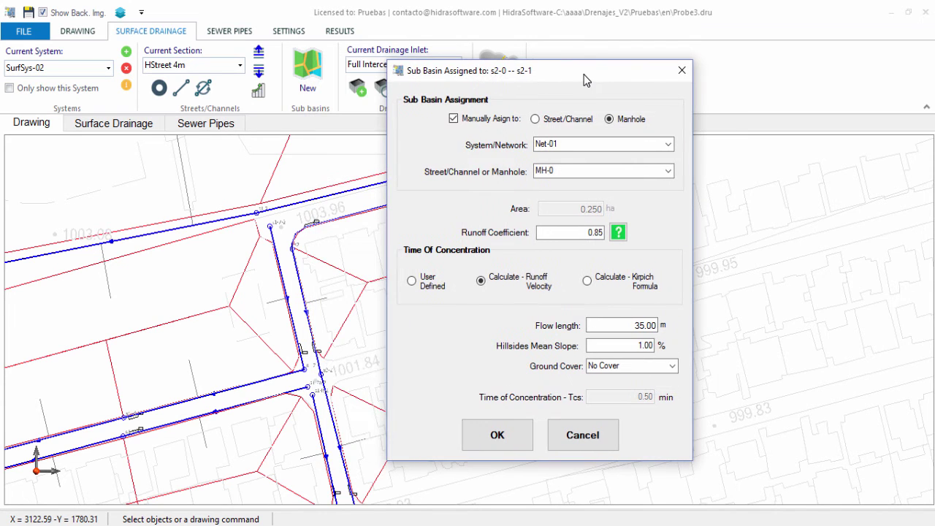
click(551, 121)
click(627, 121)
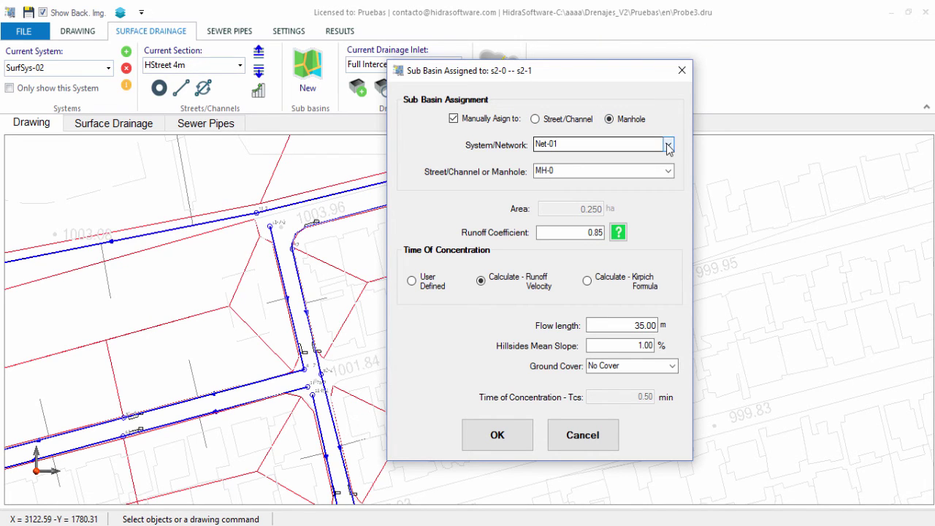
- Assign the sub basin to manhole MH-12-4 of network Net-01 and rerun the surface drainage calculation
click(668, 145)
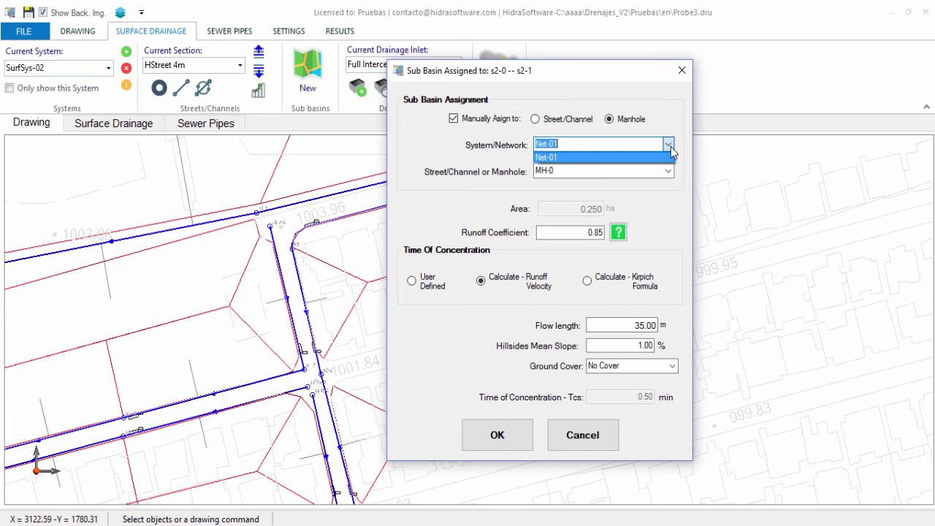
click(671, 155)
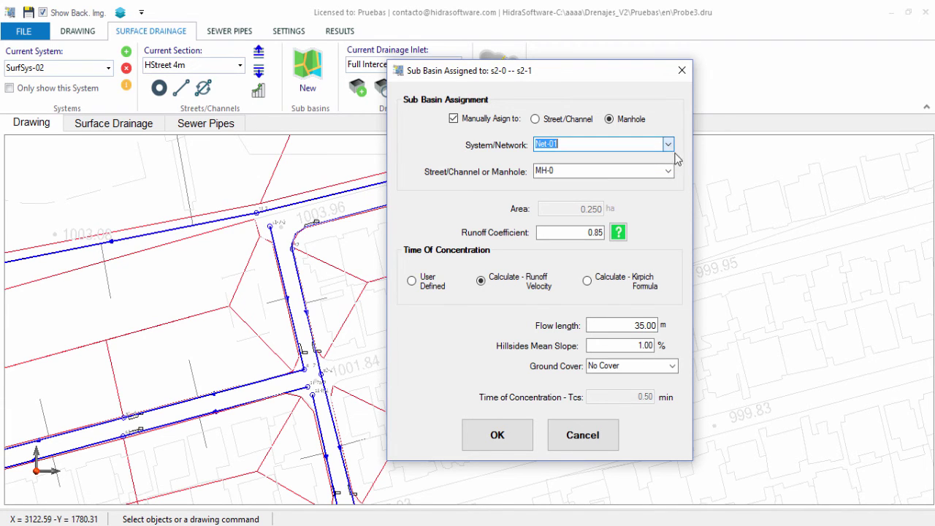
click(667, 171)
scroll(652, 433, down, 1)
scroll(652, 433, down, 1)
click(599, 408)
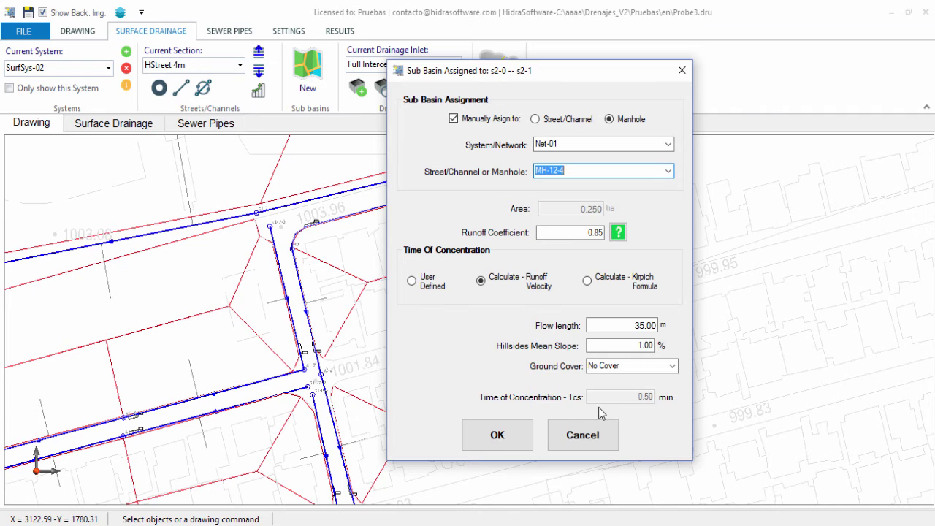
click(528, 442)
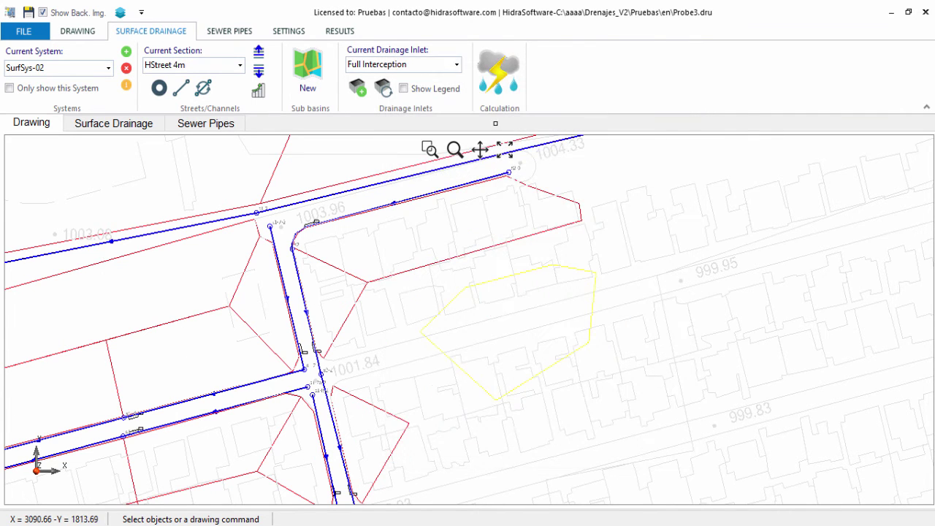
click(496, 89)
click(579, 324)
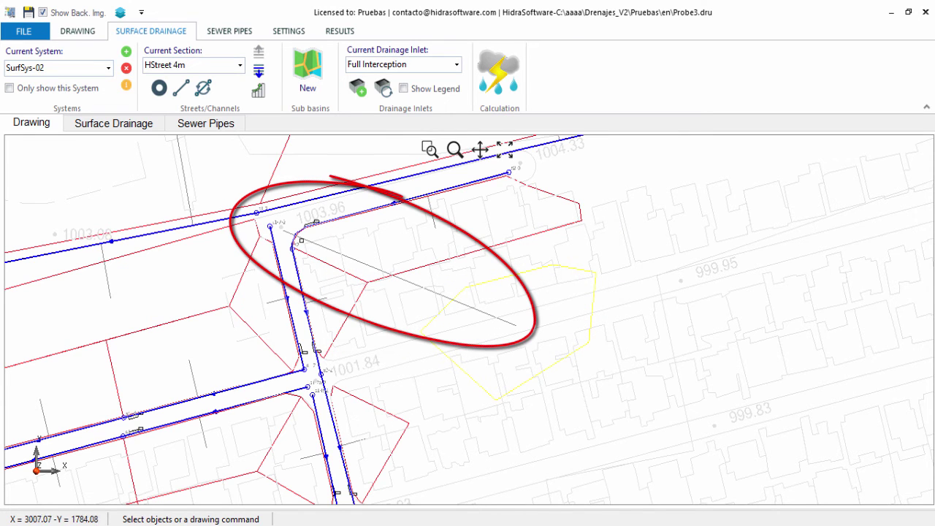
- Make the Manholes, Manhole Labels and Sewer Pipes project layers visible to check the manhole assignment line
click(119, 15)
click(532, 269)
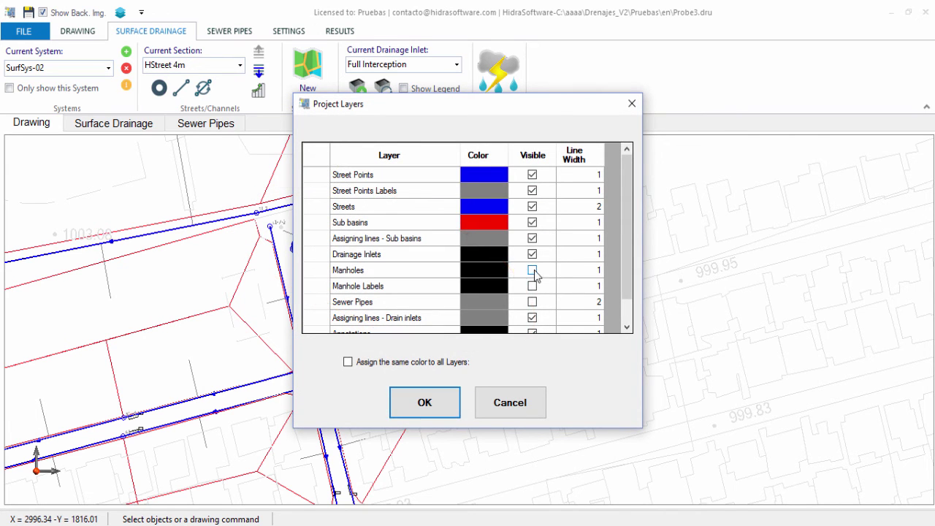
click(531, 286)
click(532, 301)
click(440, 398)
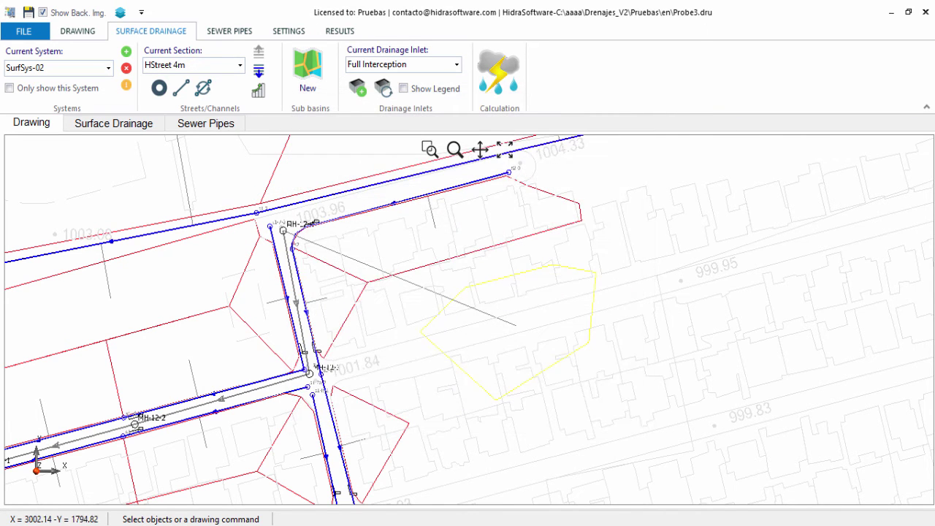
scroll(264, 228, up, 2)
scroll(283, 235, down, 2)
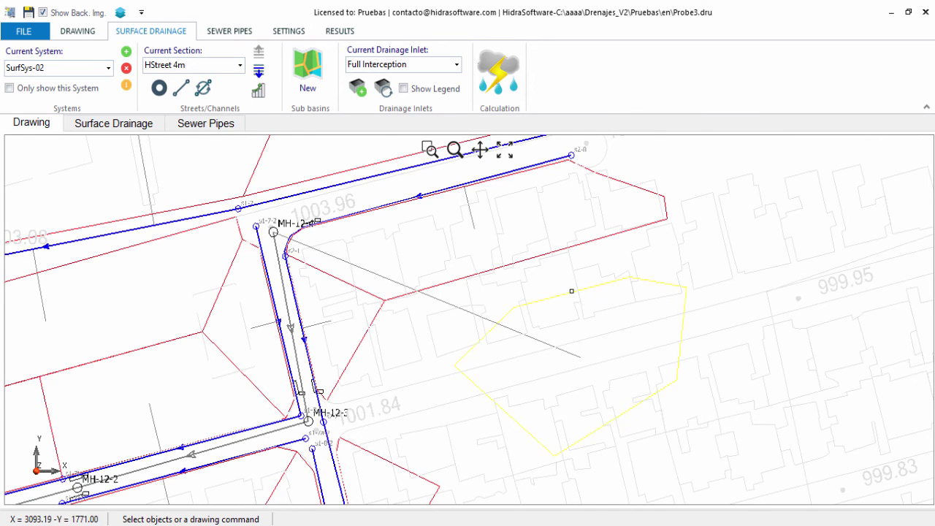
right_click(576, 275)
click(647, 399)
scroll(559, 313, down, 1)
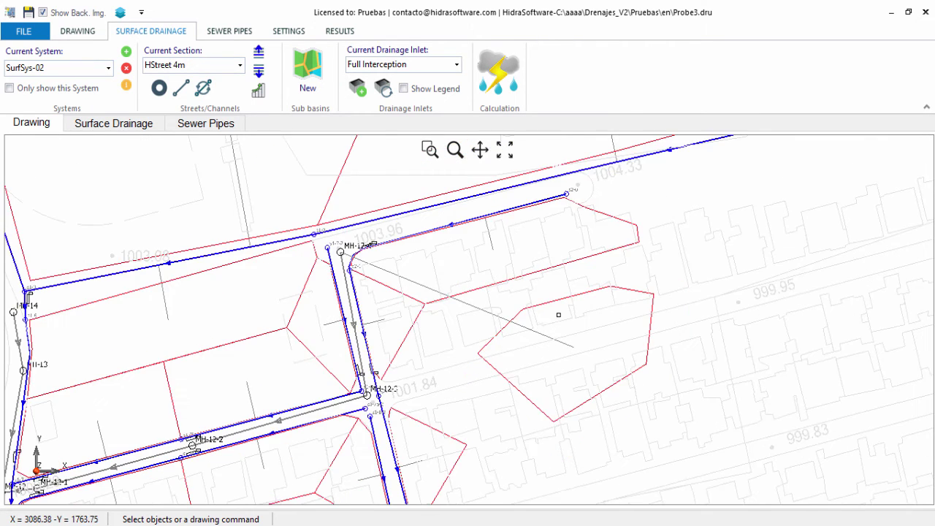
scroll(633, 350, up, 1)
scroll(634, 350, down, 1)
scroll(512, 271, up, 1)
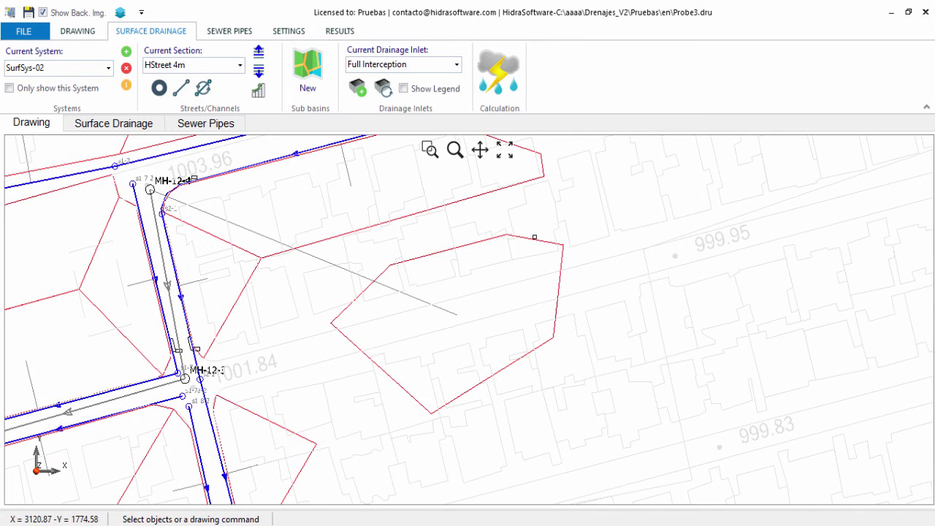
click(531, 240)
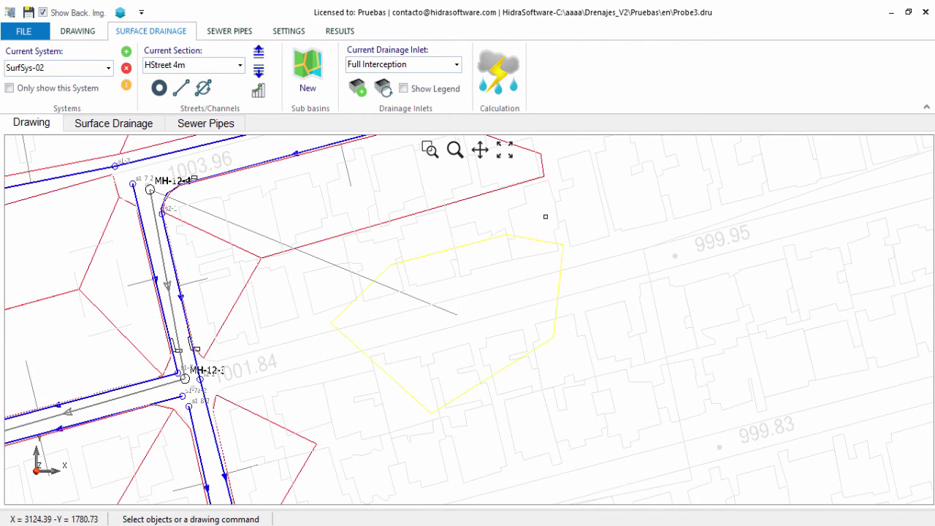
- Draw a new five-vertex sub basin adjoining the manually assigned one, snapping to three of its existing vertices
click(307, 69)
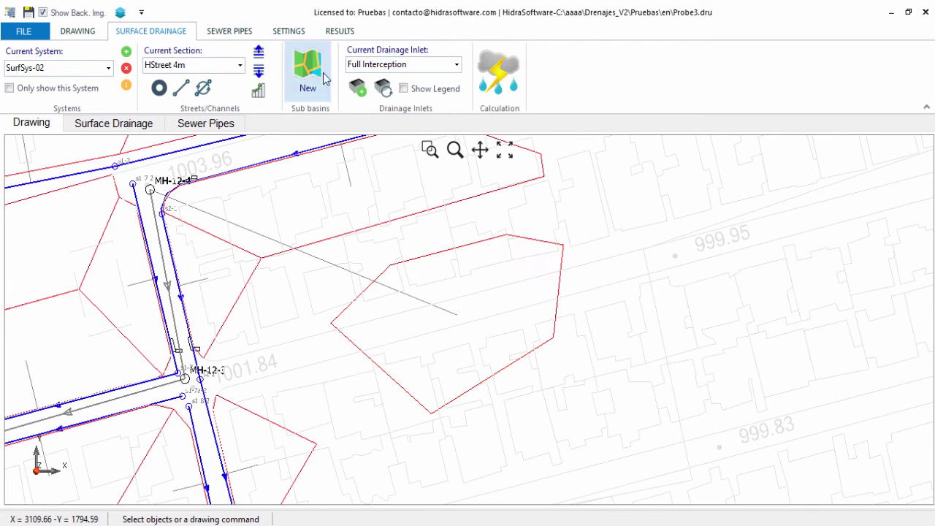
click(506, 235)
click(619, 171)
click(742, 194)
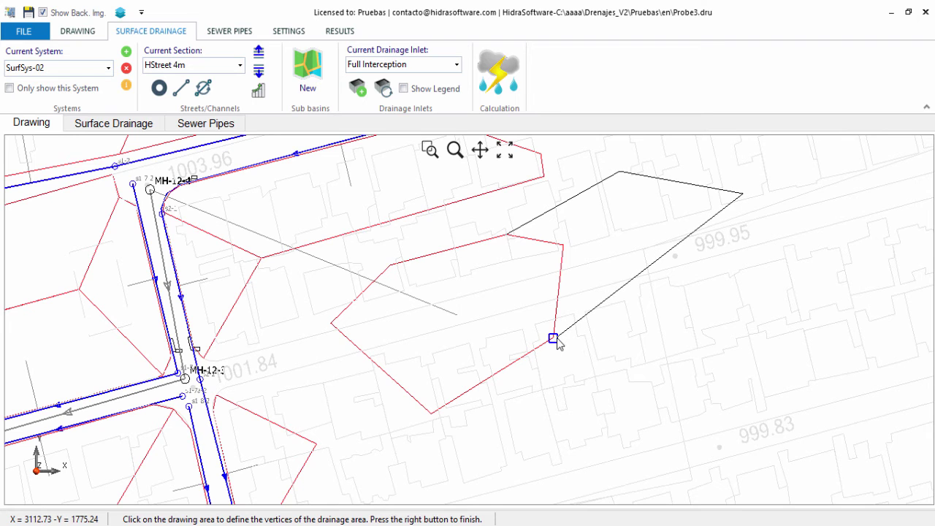
click(553, 338)
click(562, 245)
right_click(585, 219)
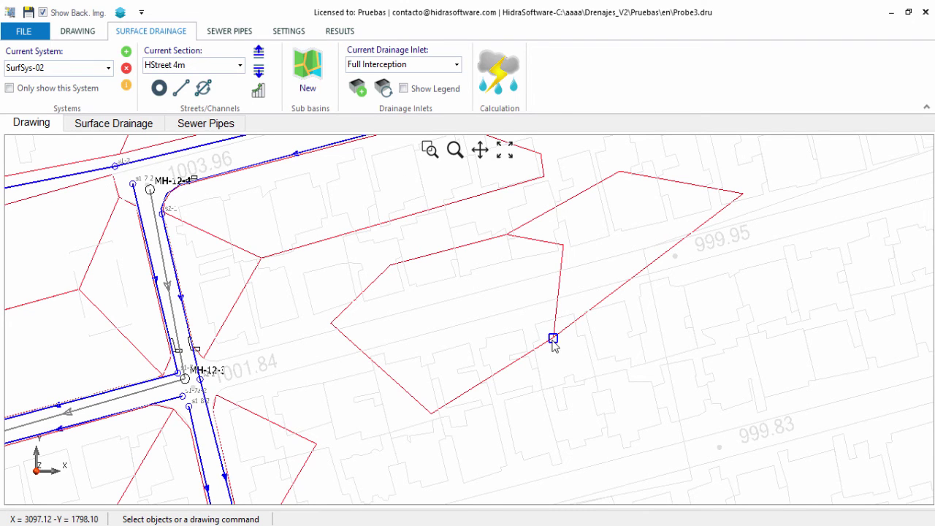
- Draw a new sub basin along the southeastern edge of the last five-vertex sub basin
click(743, 194)
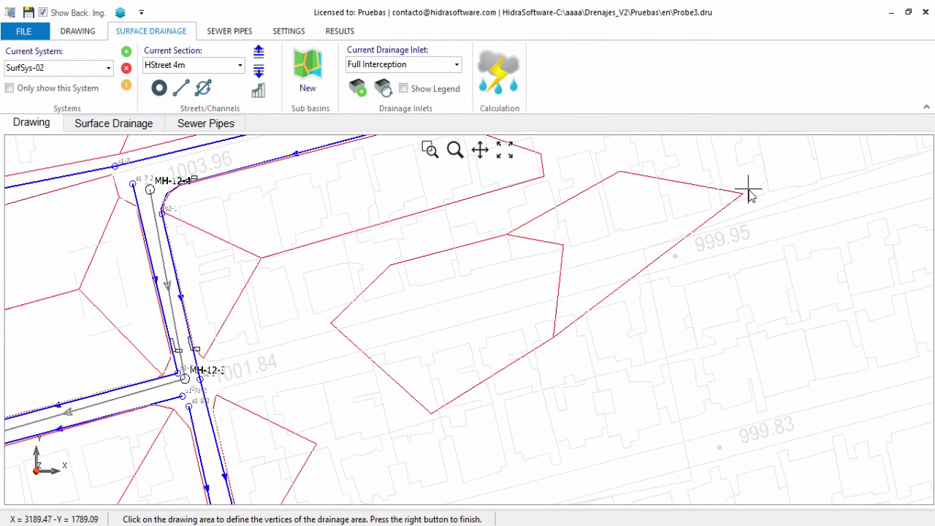
click(634, 364)
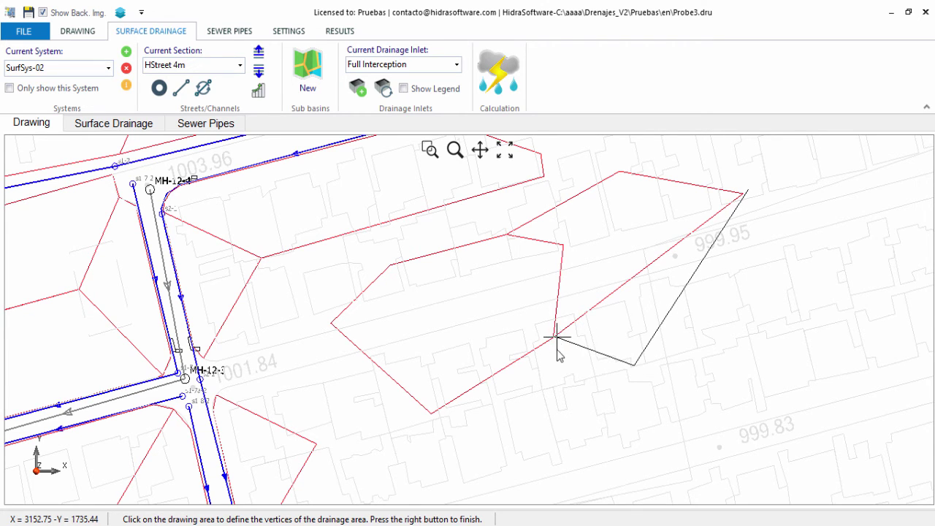
right_click(554, 340)
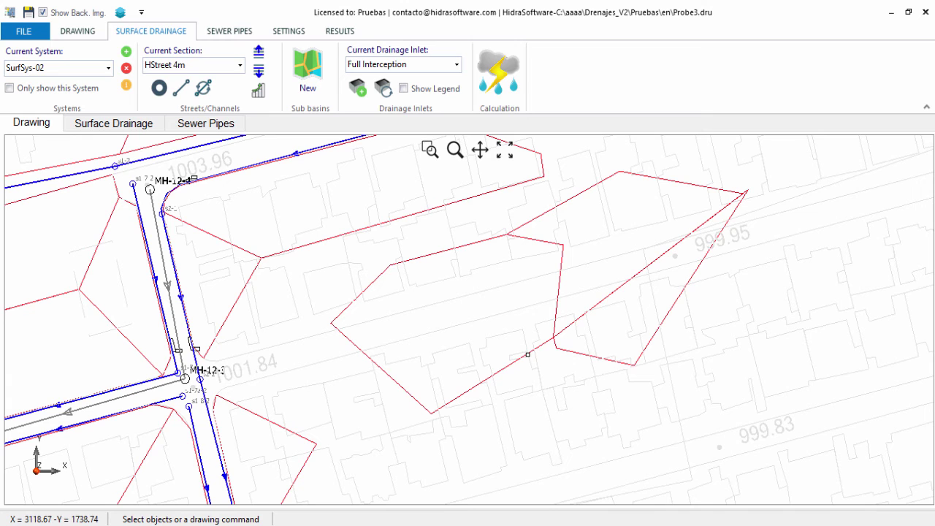
- Insert a vertex on the southeastern edge of the manually assigned sub basin and move it outward to the south
click(527, 355)
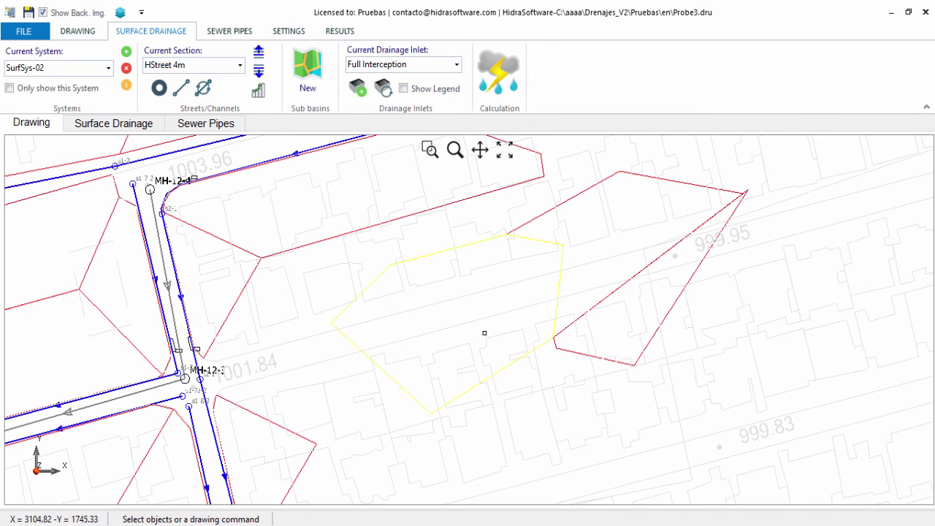
right_click(476, 315)
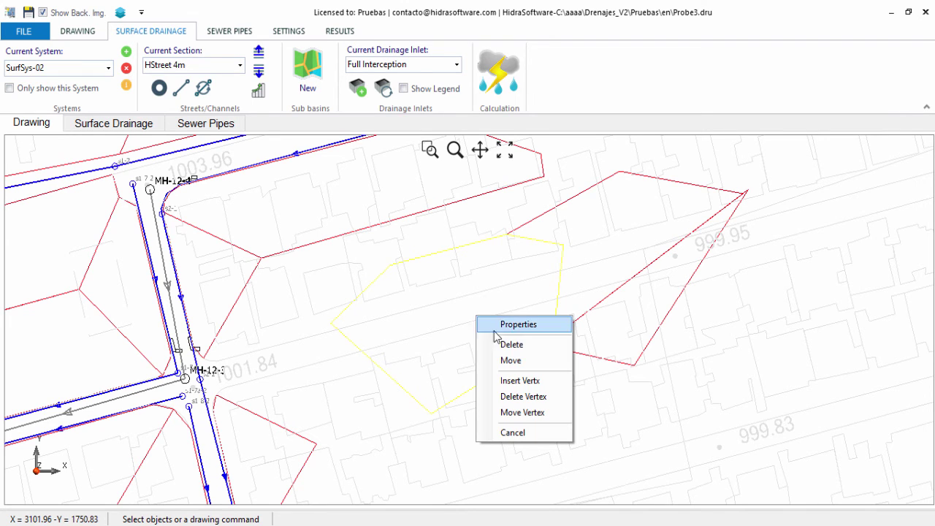
click(554, 381)
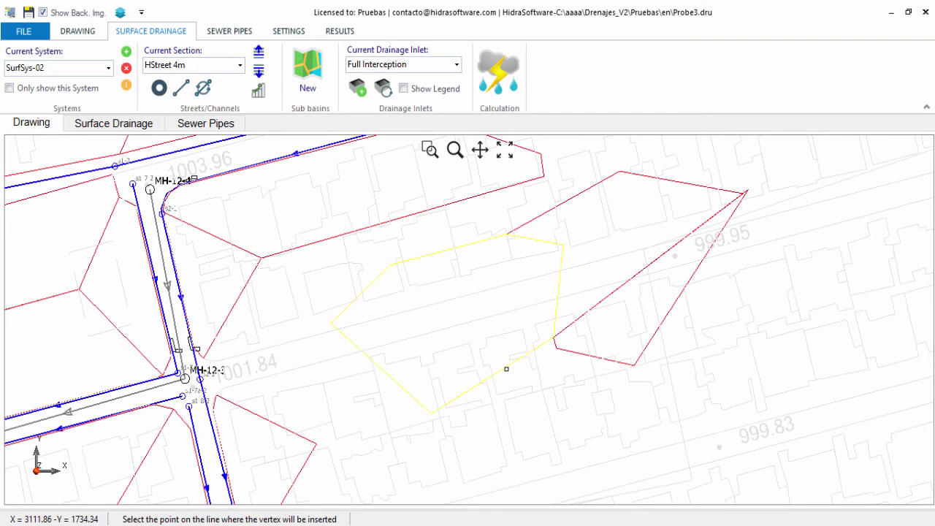
click(506, 366)
right_click(541, 367)
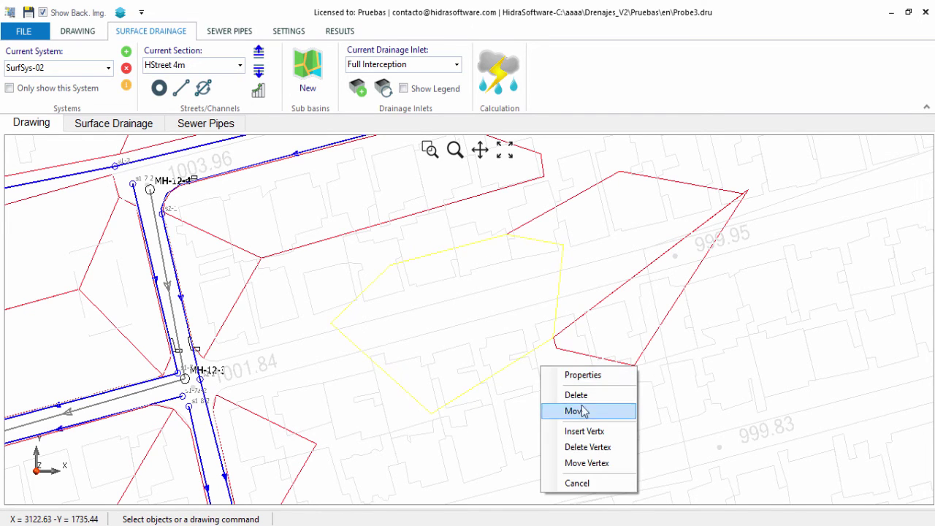
click(604, 463)
click(553, 335)
click(538, 431)
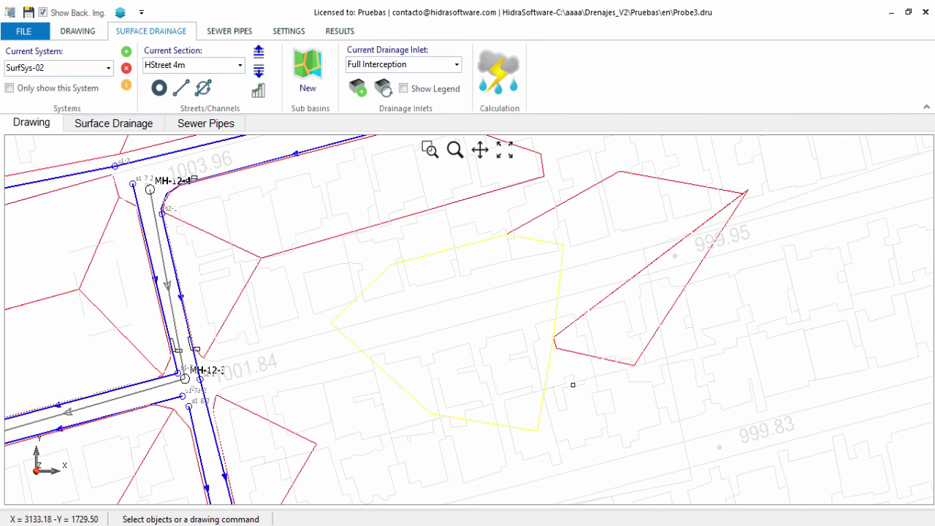
- Delete the displaced southern vertex from the manually assigned sub basin
right_click(573, 384)
click(606, 465)
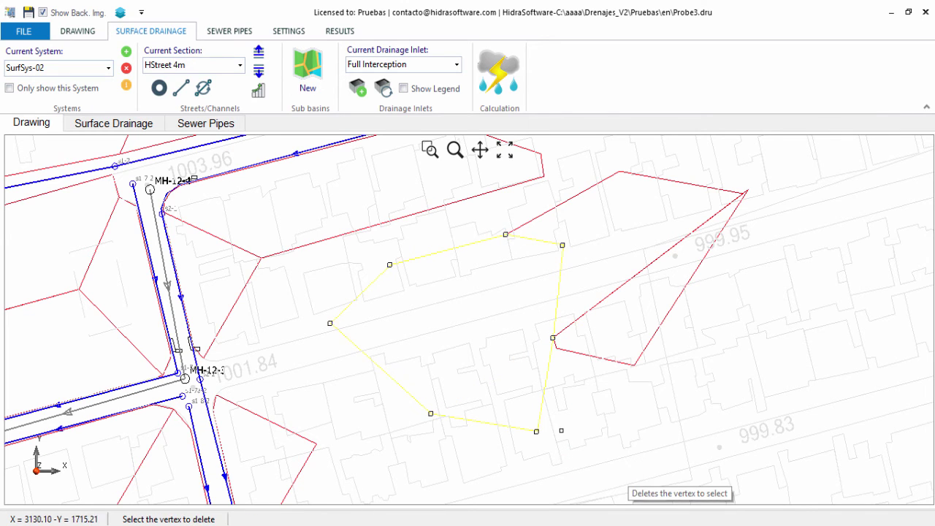
click(536, 430)
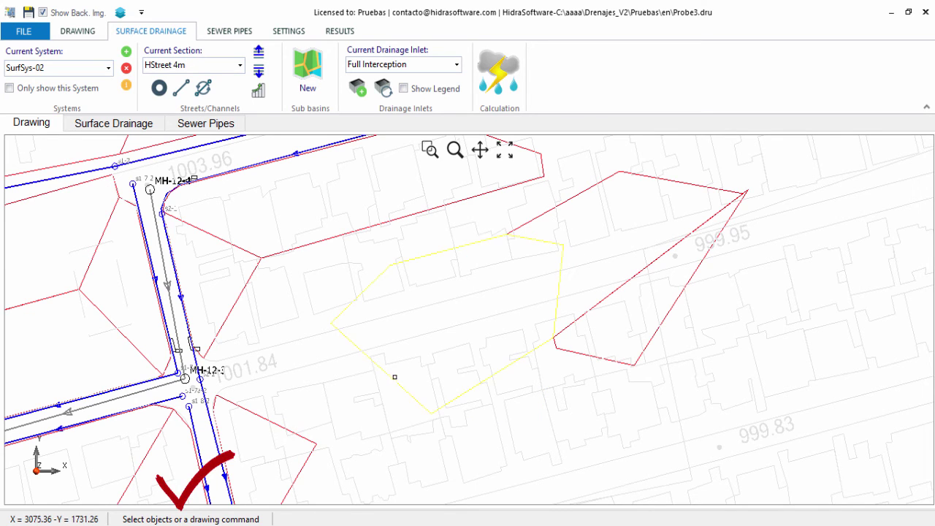
- Insert a vertex midway along the northern edge of the manually assigned sub basin
right_click(410, 354)
click(497, 424)
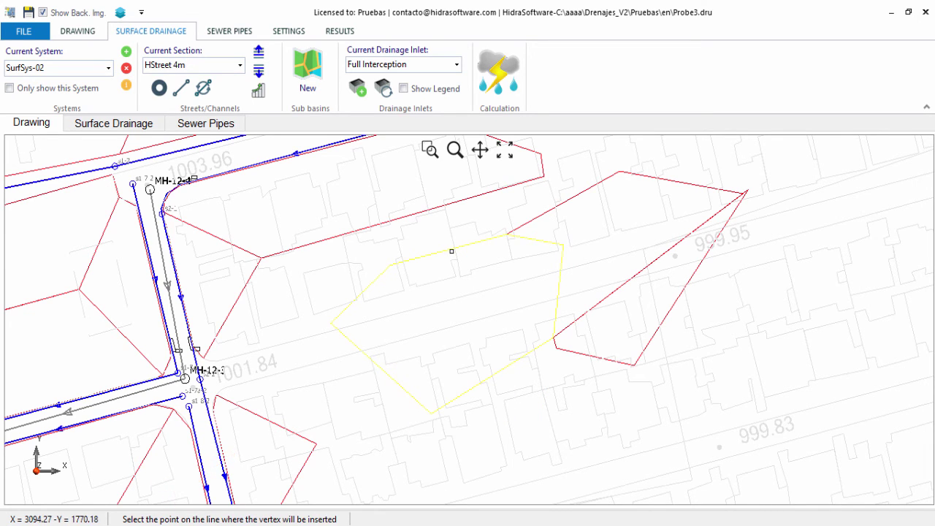
click(451, 251)
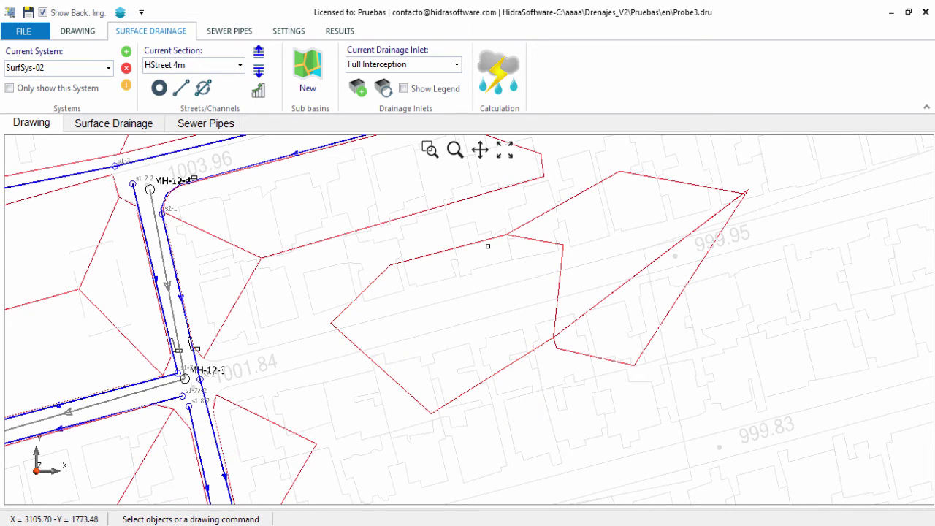
click(487, 246)
right_click(498, 269)
click(576, 370)
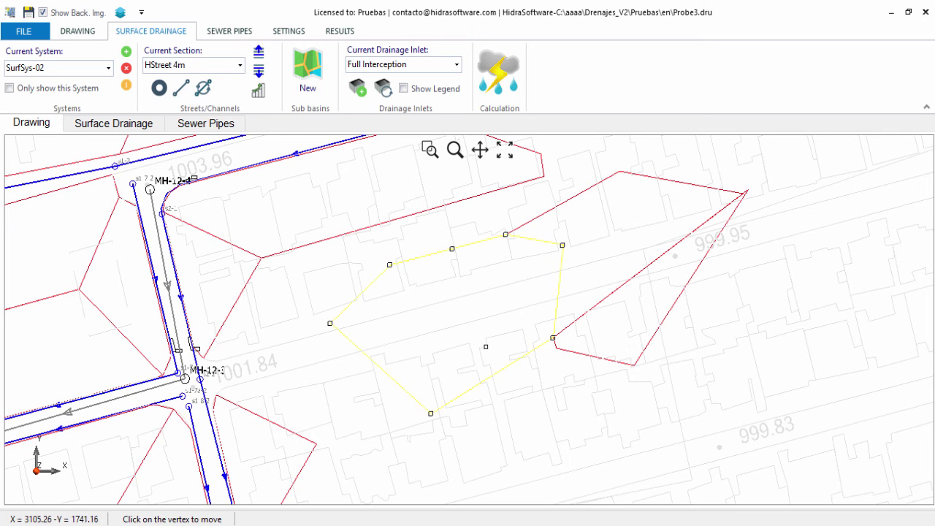
key(Escape)
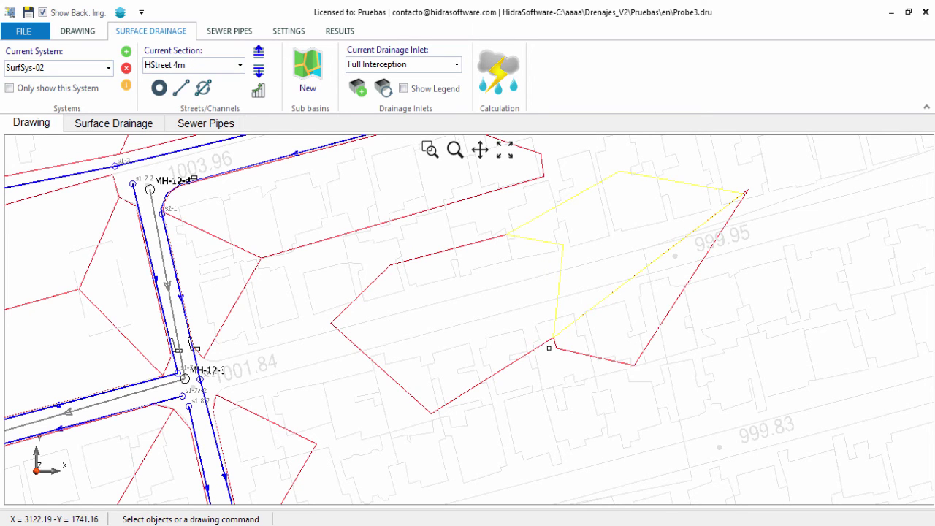
- Delete the three adjoining sub basins drawn south of street s2-0 -- s2-1
key(Delete)
click(535, 328)
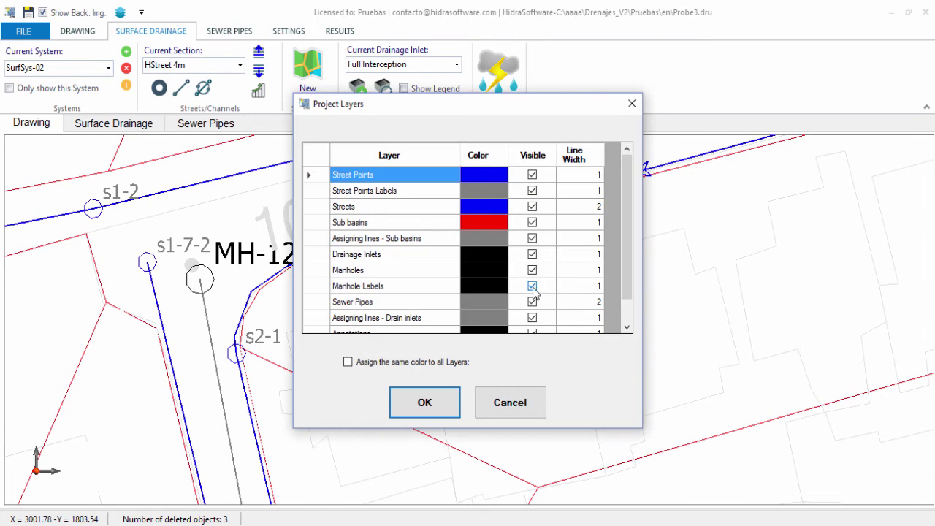
- Hide the Manhole Labels, Sewer Pipes, Manholes, Sub basins and Assigning lines - Sub basins project layers
click(531, 285)
click(532, 302)
click(531, 270)
click(532, 222)
click(531, 238)
click(437, 406)
- Examine the drainage inlet near street point s2-1 and the drainage inlets available for placement
scroll(262, 296, down, 2)
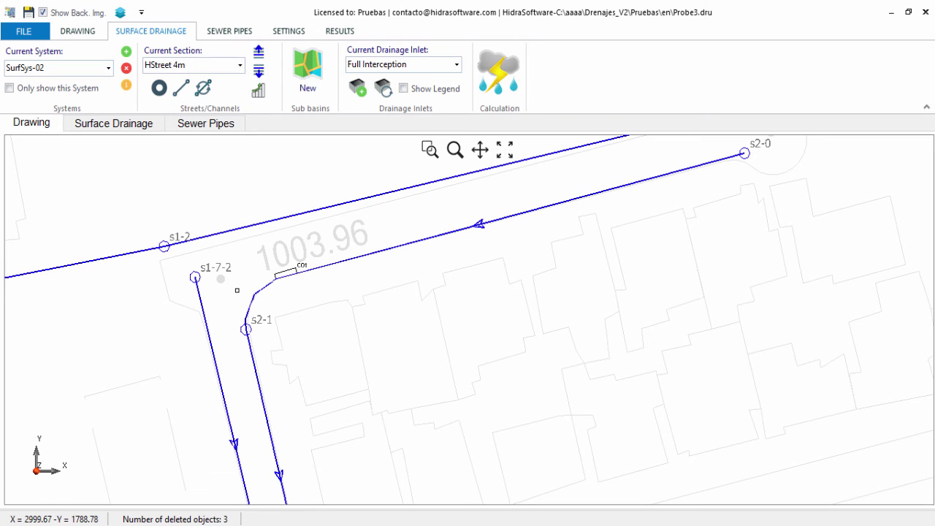
scroll(237, 290, down, 2)
scroll(287, 268, up, 2)
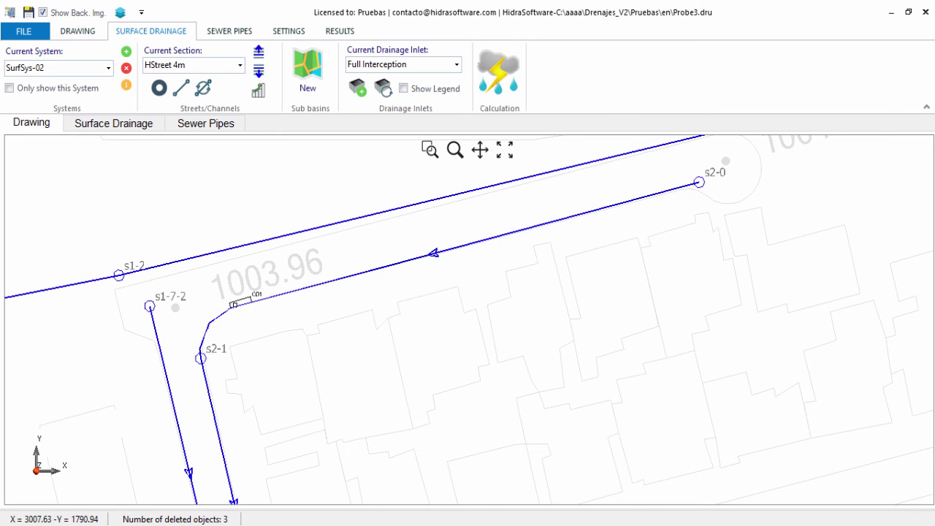
scroll(338, 295, up, 1)
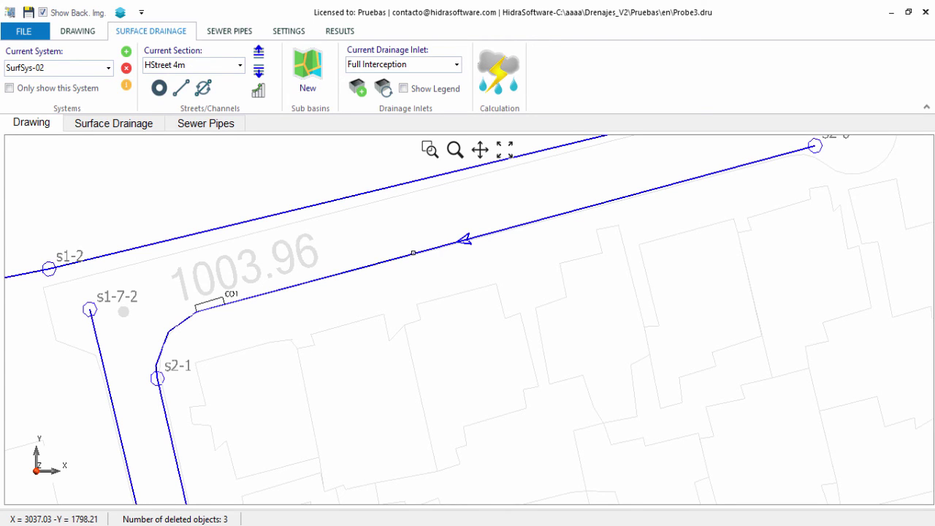
scroll(196, 331, down, 1)
click(456, 64)
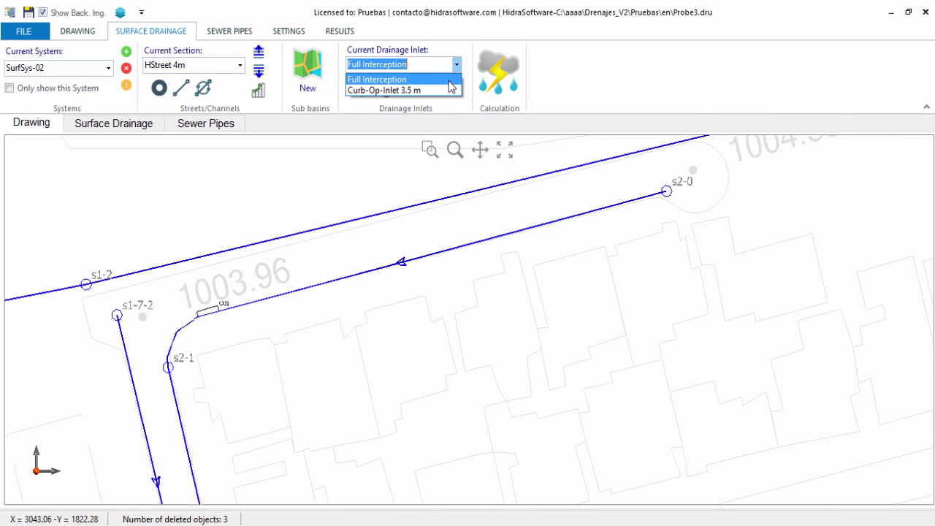
click(447, 89)
- Browse the inlet types in the Drainage Inlets Manager, from curb openings to the tilt-bar grates, and close it
click(290, 32)
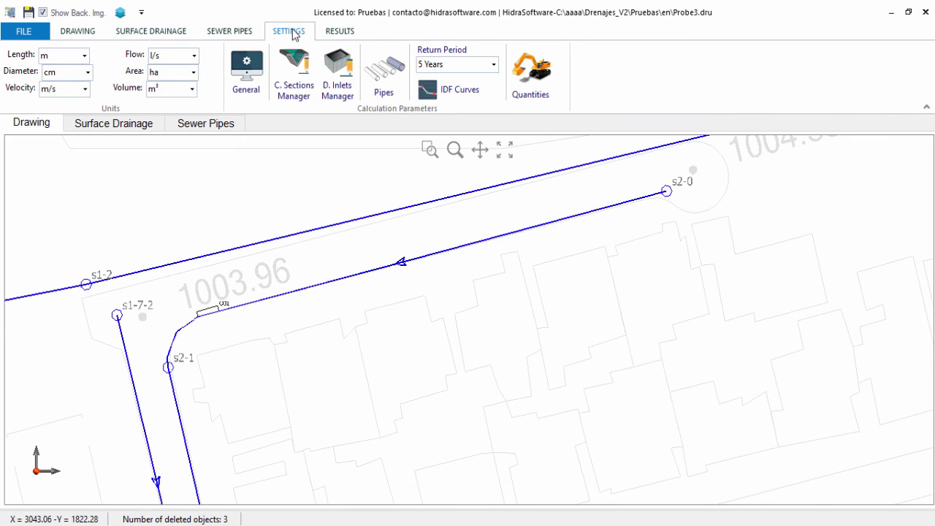
click(338, 87)
click(501, 163)
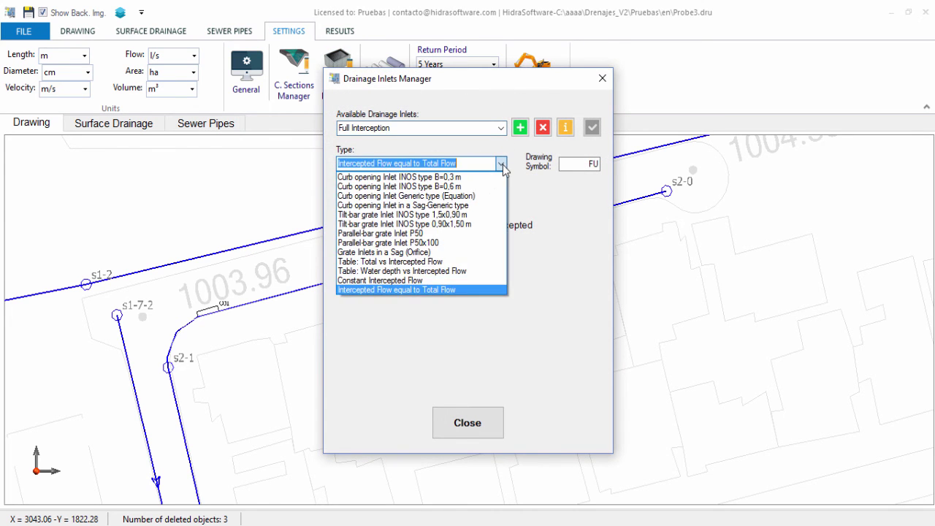
click(483, 188)
scroll(482, 165, down, 4)
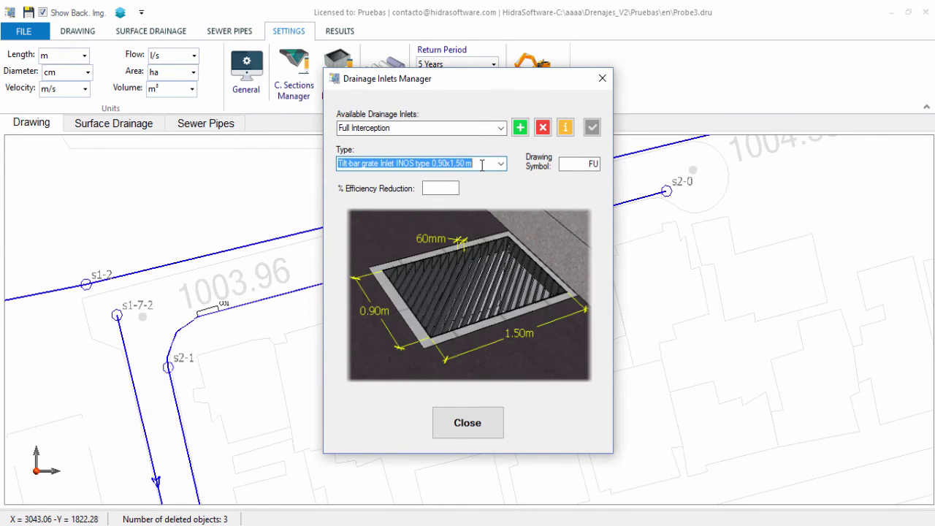
scroll(482, 165, down, 1)
click(467, 422)
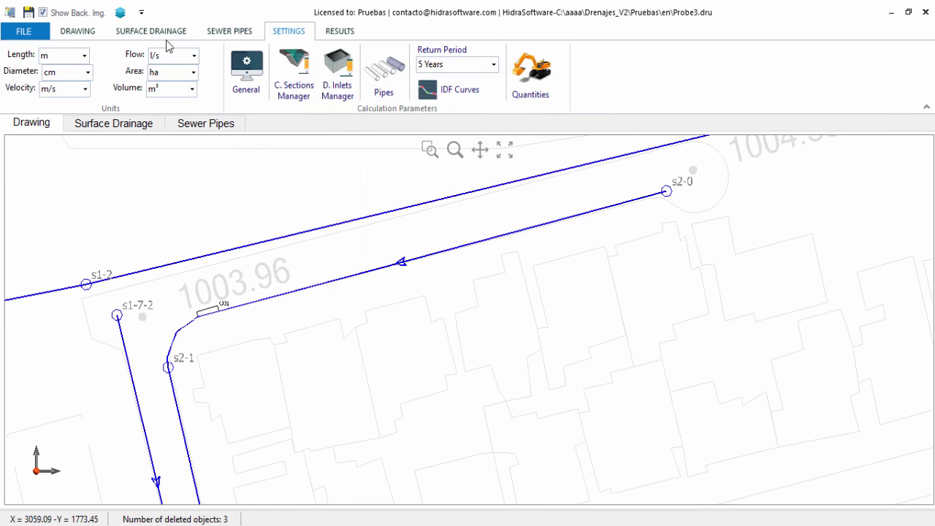
- Place a Curb-Op-Inlet 3.5 m drainage inlet rotated 16 degrees beside street point s1-2
click(151, 31)
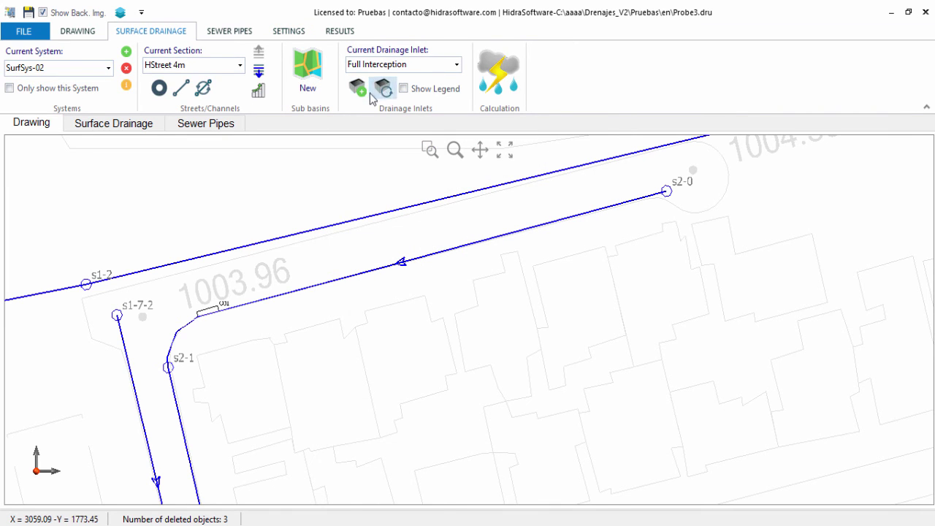
click(456, 64)
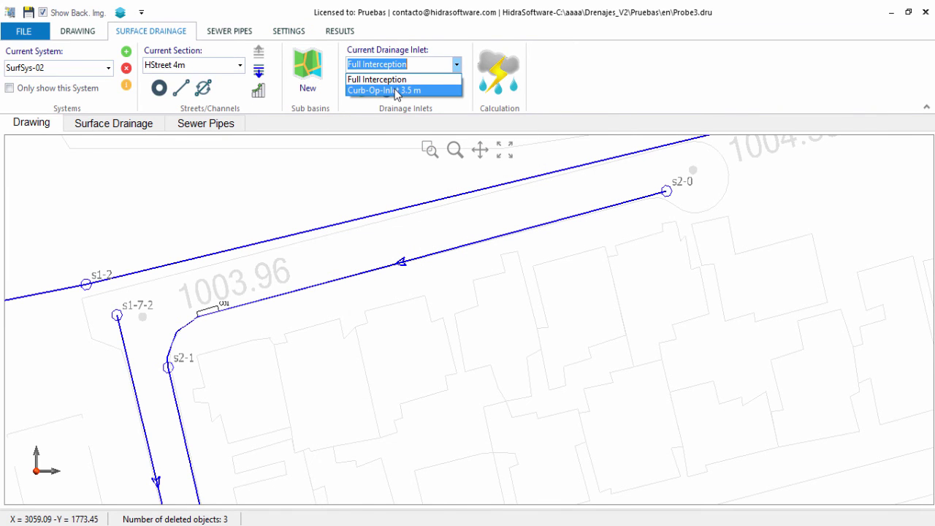
click(395, 91)
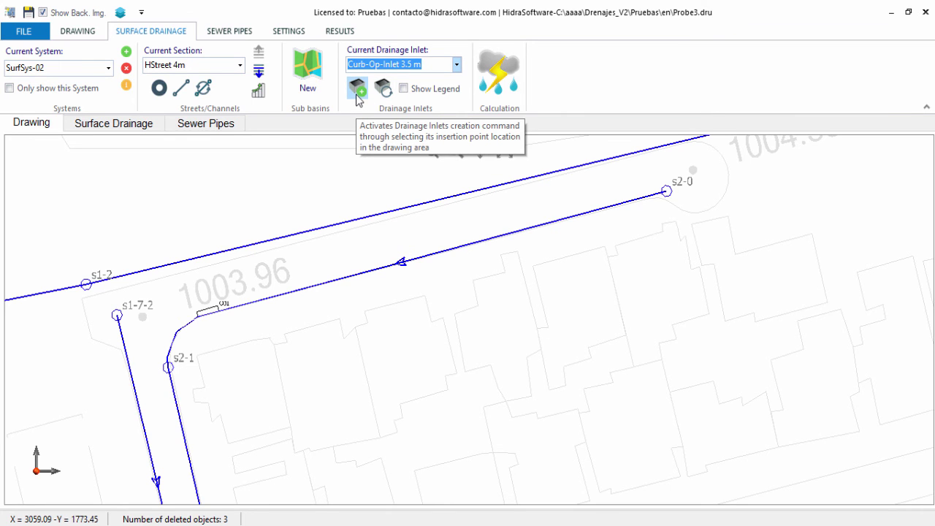
click(356, 94)
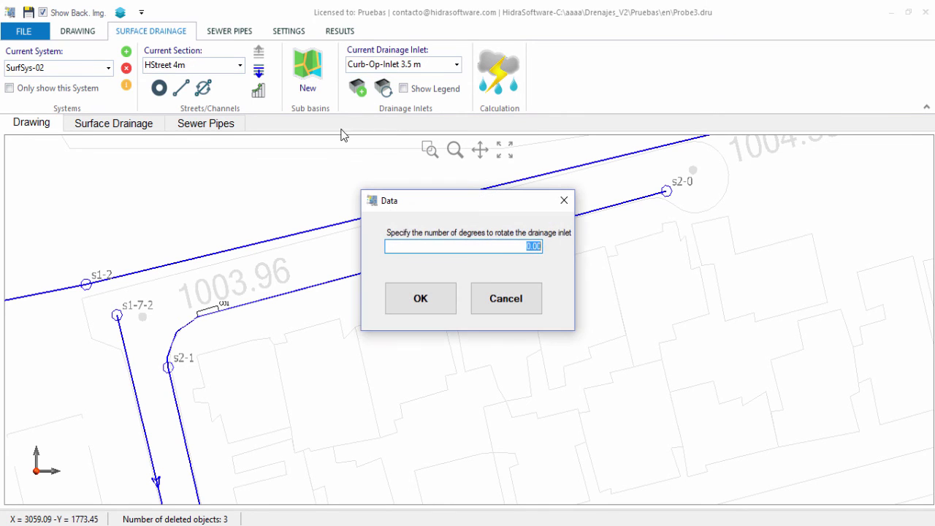
text(90)
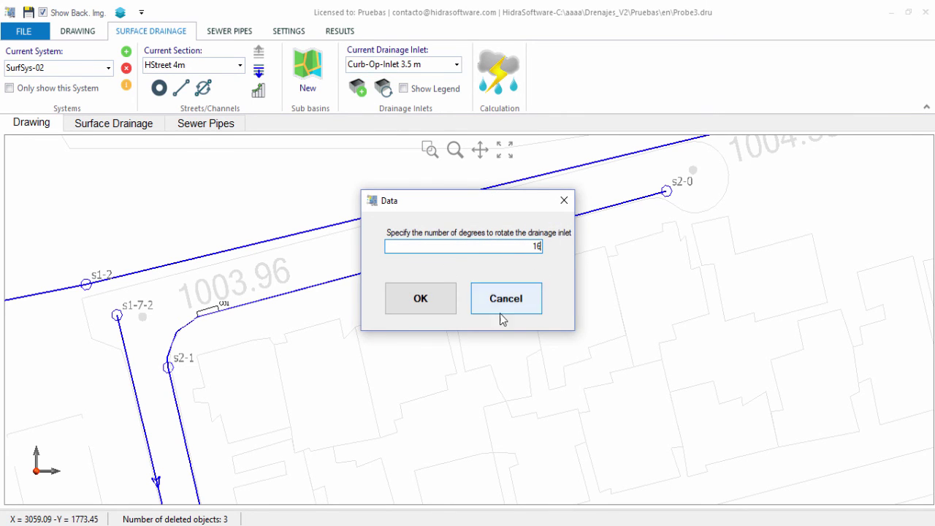
click(419, 298)
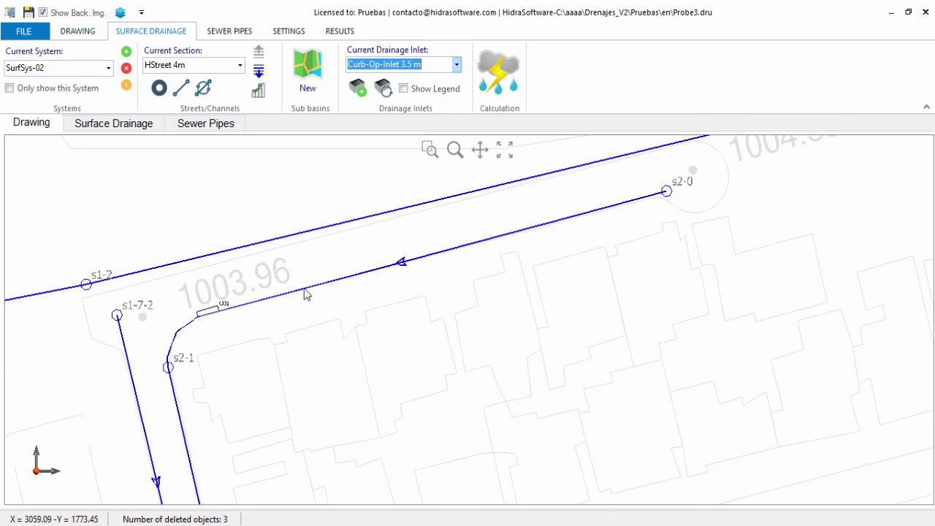
click(103, 284)
scroll(47, 278, up, 3)
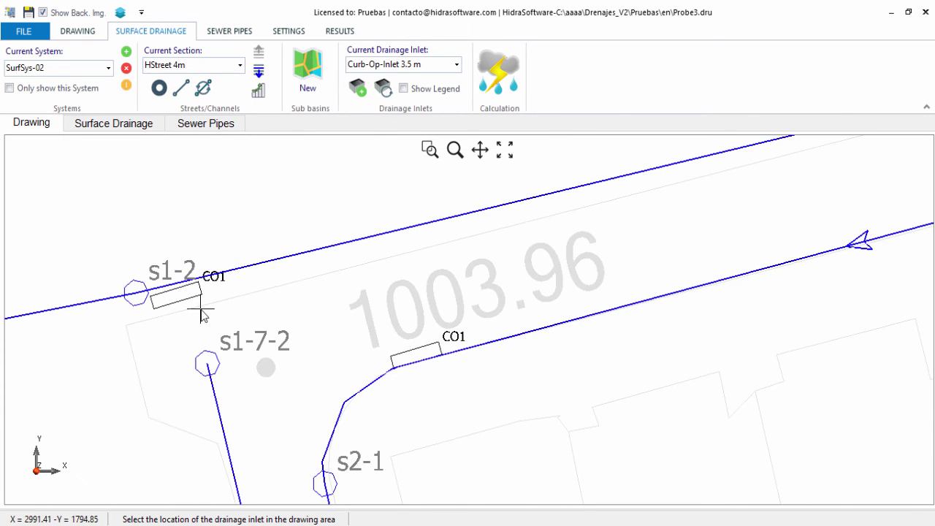
key(Escape)
- Run the surface drainage calculation for SurfSys-02 and dismiss the notice, keeping both curb inlets in view
scroll(154, 303, down, 3)
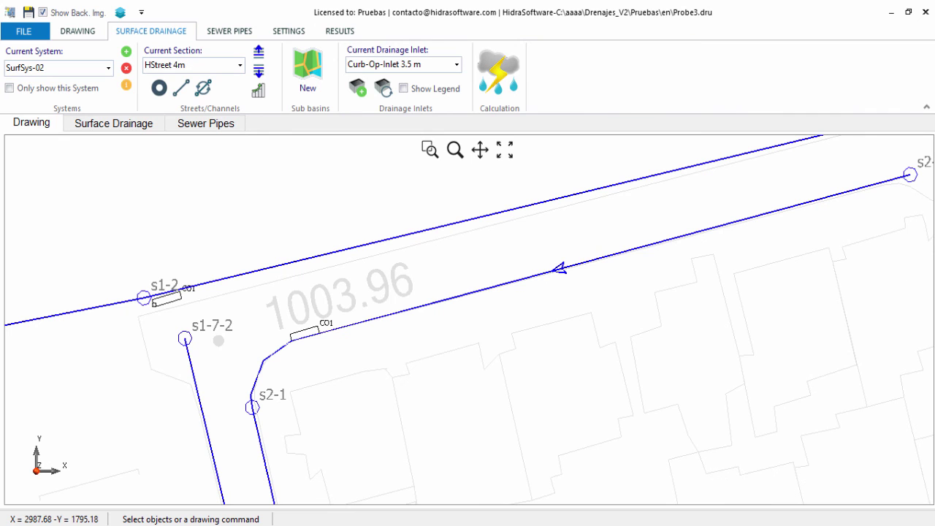
scroll(234, 269, down, 2)
scroll(236, 268, up, 2)
scroll(240, 266, down, 3)
scroll(228, 253, up, 2)
scroll(225, 250, up, 2)
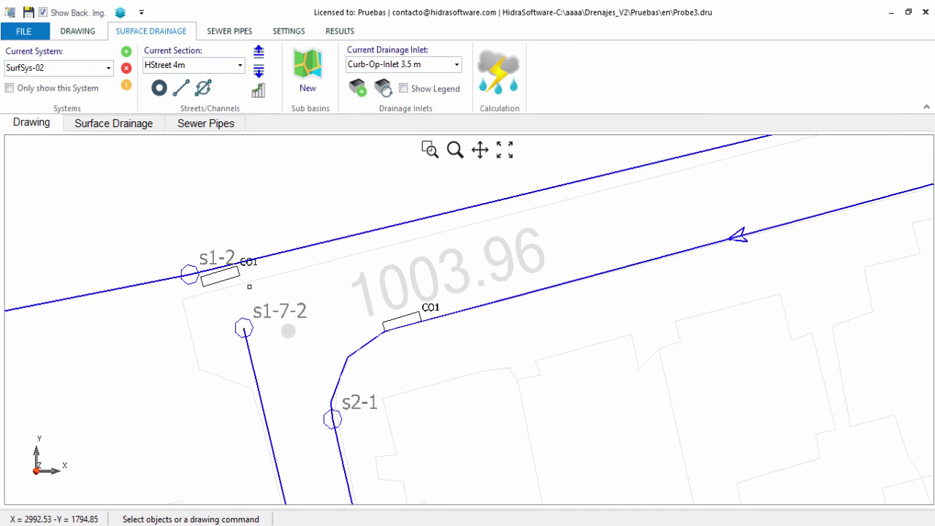
scroll(249, 286, down, 2)
click(499, 73)
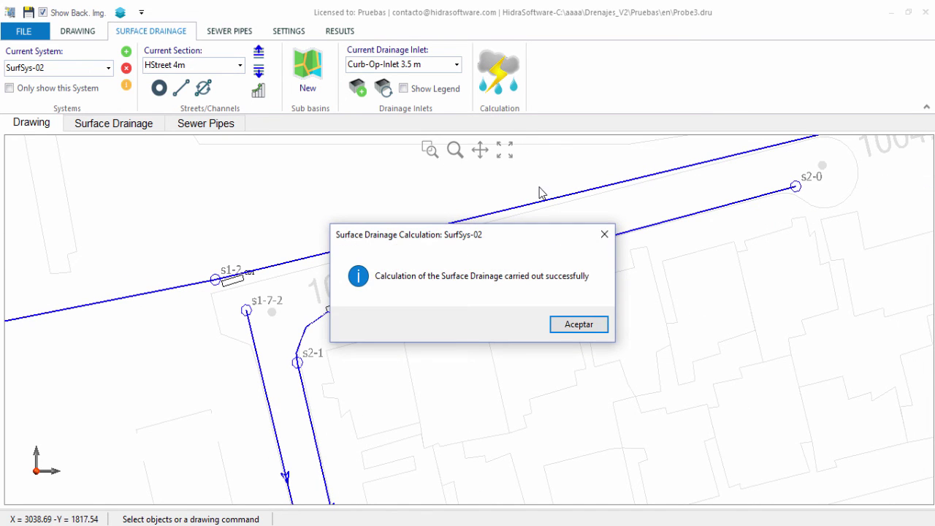
click(579, 329)
scroll(336, 339, up, 2)
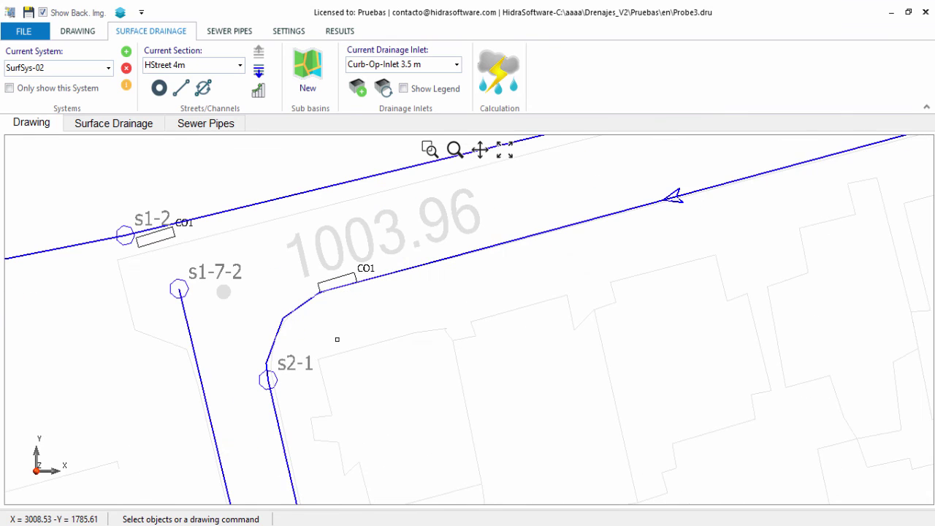
scroll(249, 313, down, 1)
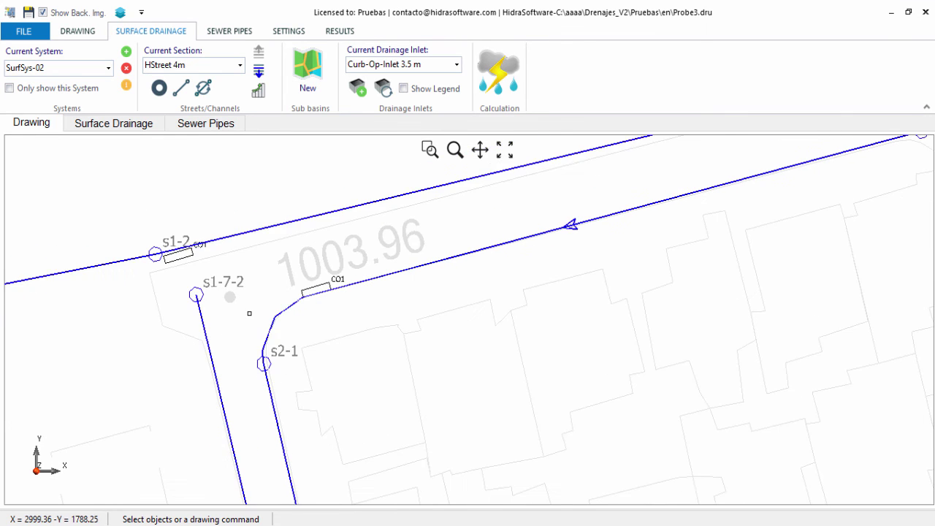
- Examine the flow results and drainage inlet data in the properties of street s2-0 -- s2-1, and close them without changes
scroll(249, 313, down, 1)
scroll(460, 260, up, 1)
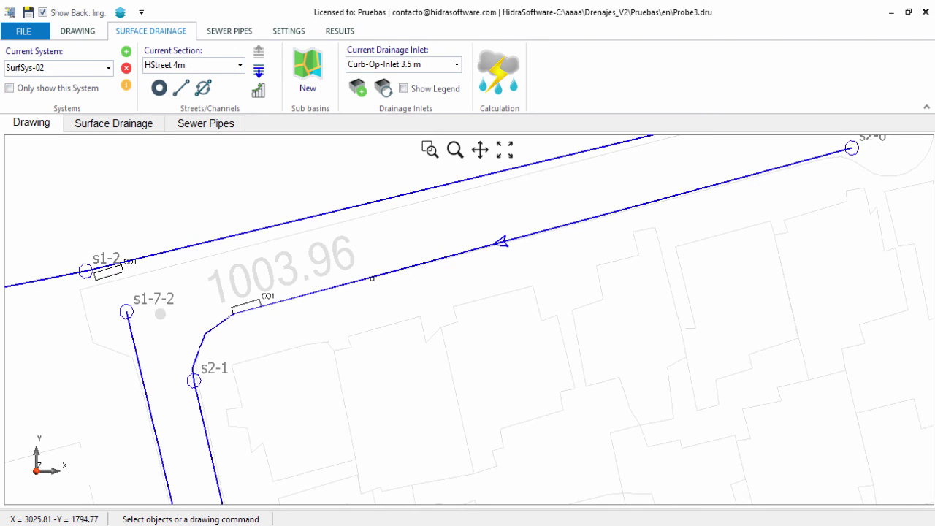
click(374, 276)
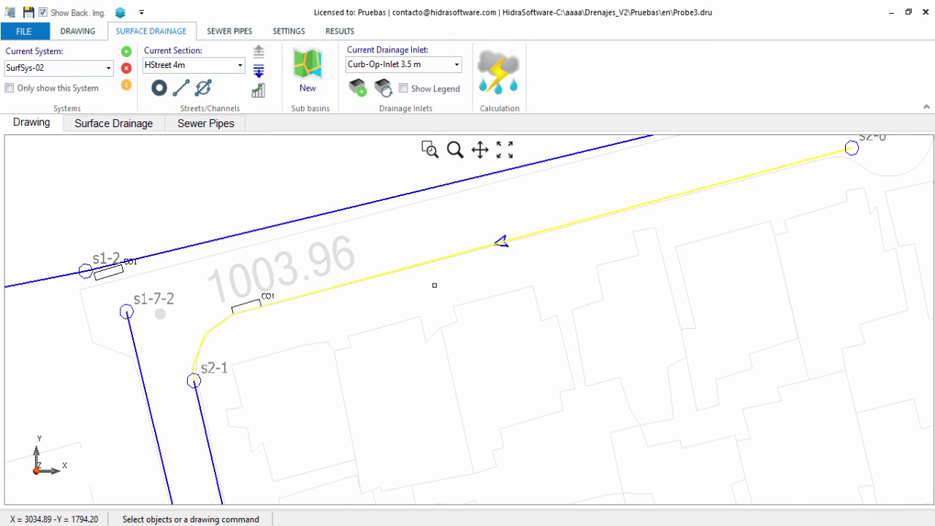
right_click(434, 285)
click(467, 295)
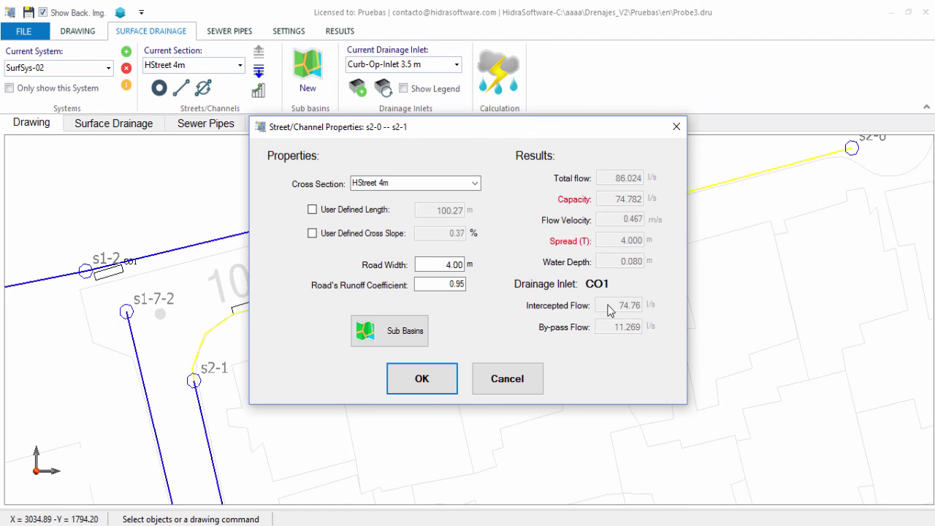
click(529, 393)
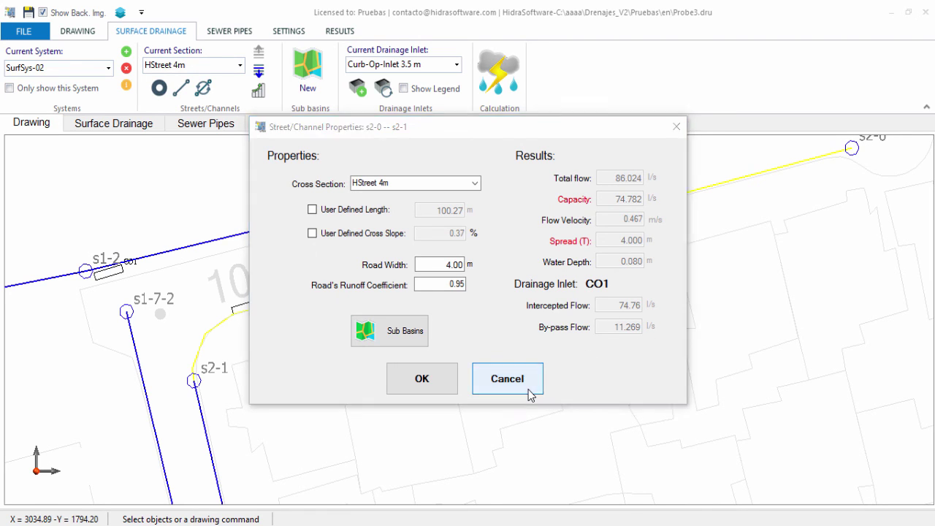
click(529, 393)
- Inspect the properties and selectable inlet types of the curb inlet on street s2-0 -- s2-1, and cancel without changing it
right_click(266, 318)
click(296, 327)
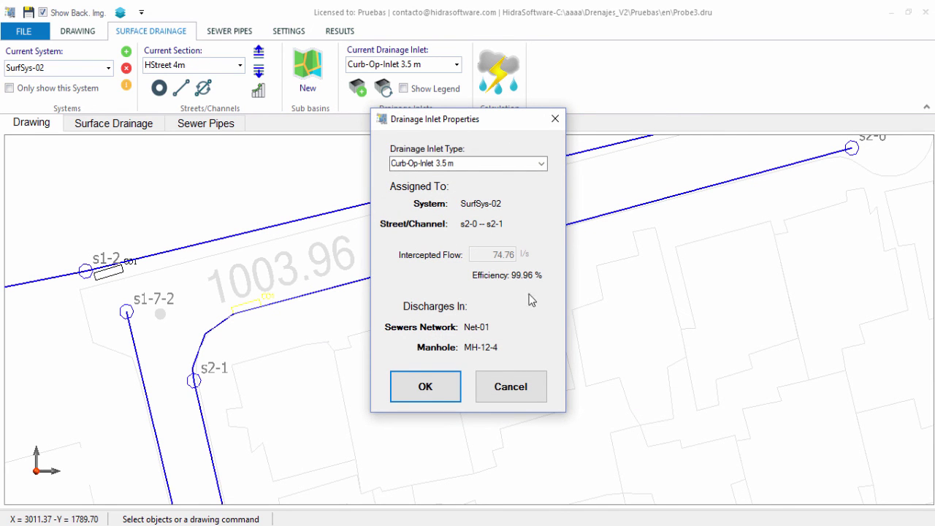
click(541, 163)
click(534, 177)
click(541, 164)
click(524, 186)
click(512, 392)
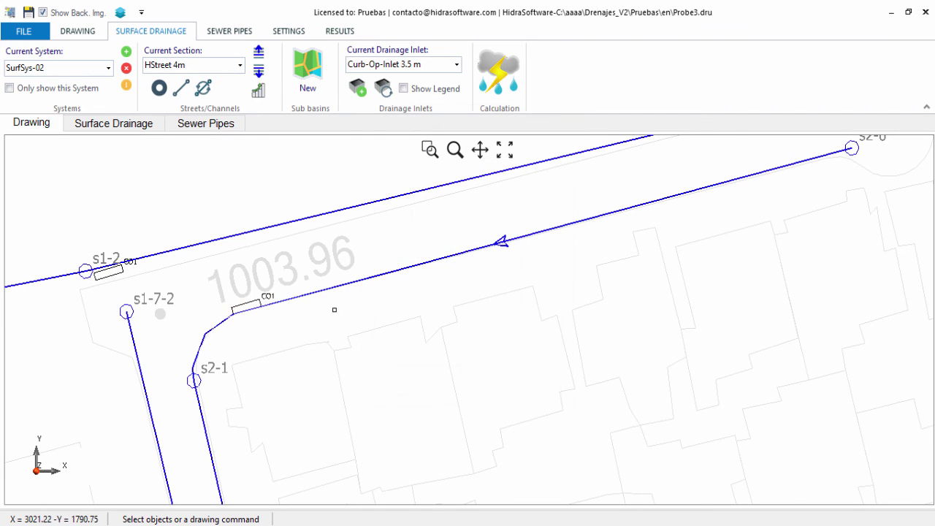
- Rerun the surface drainage calculation for SurfSys-02 and display the Streets/Channels Table
click(514, 89)
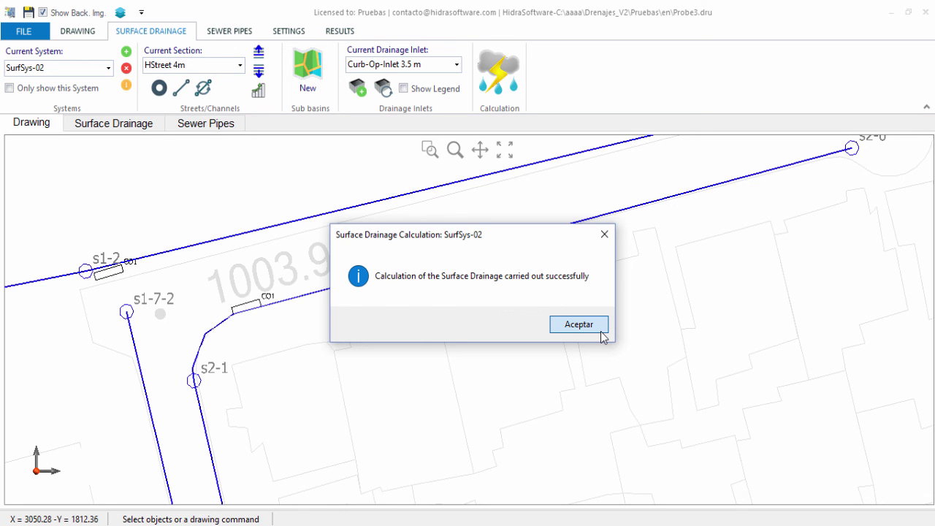
click(578, 324)
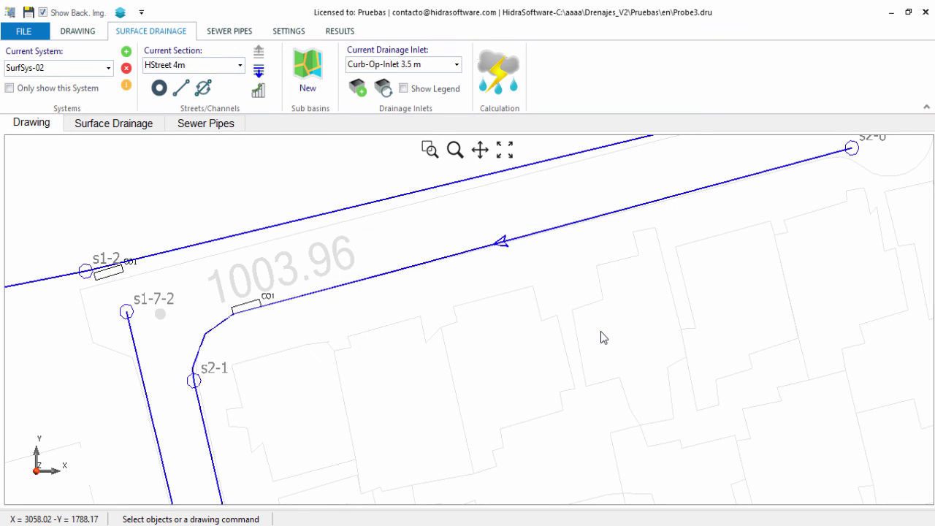
click(146, 124)
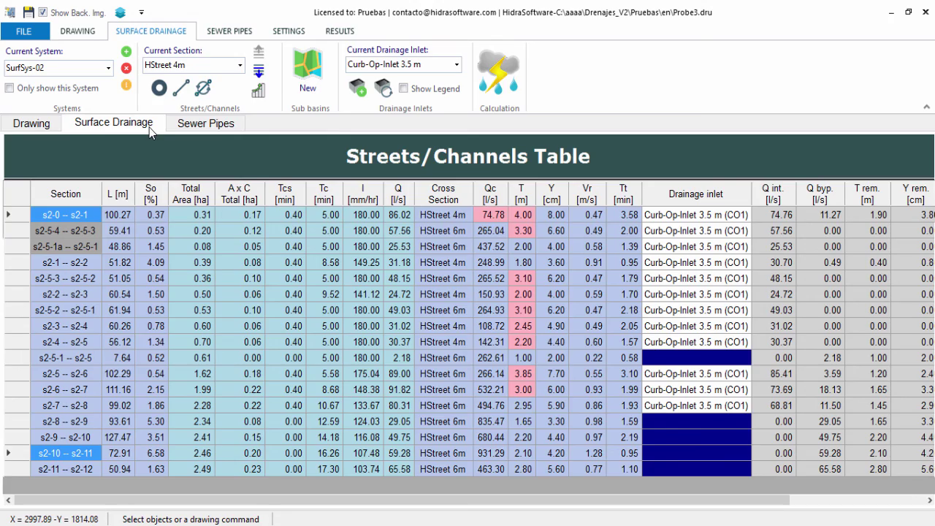